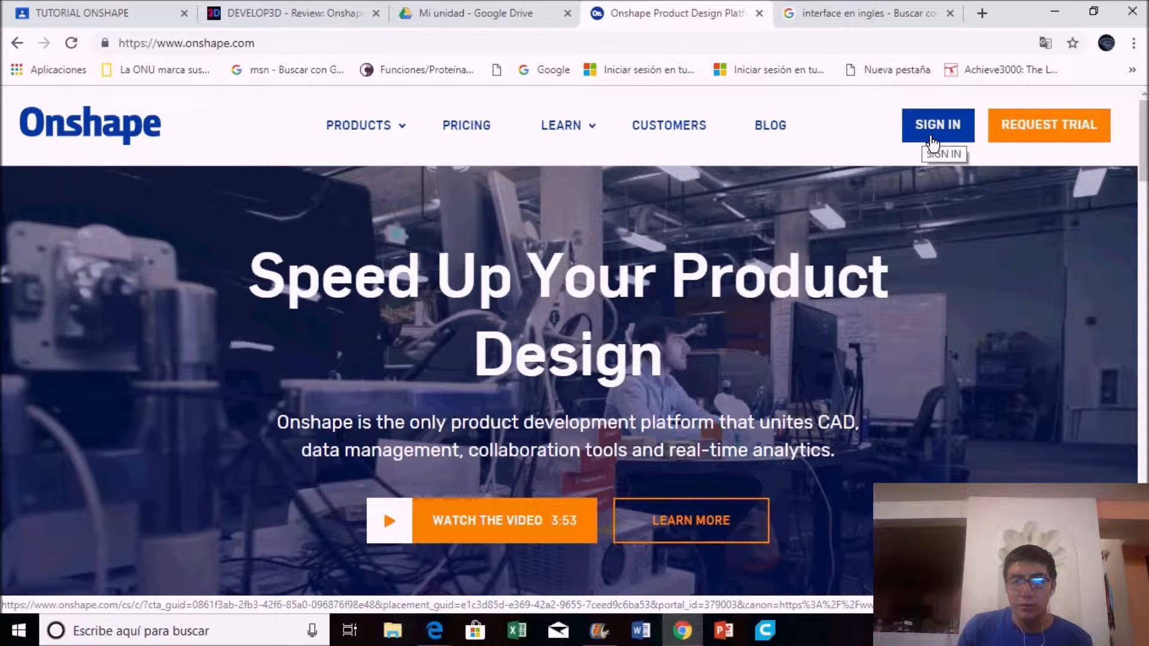
Sign in to the Onshape account with the account e-mail and password.
left_click(959, 135)
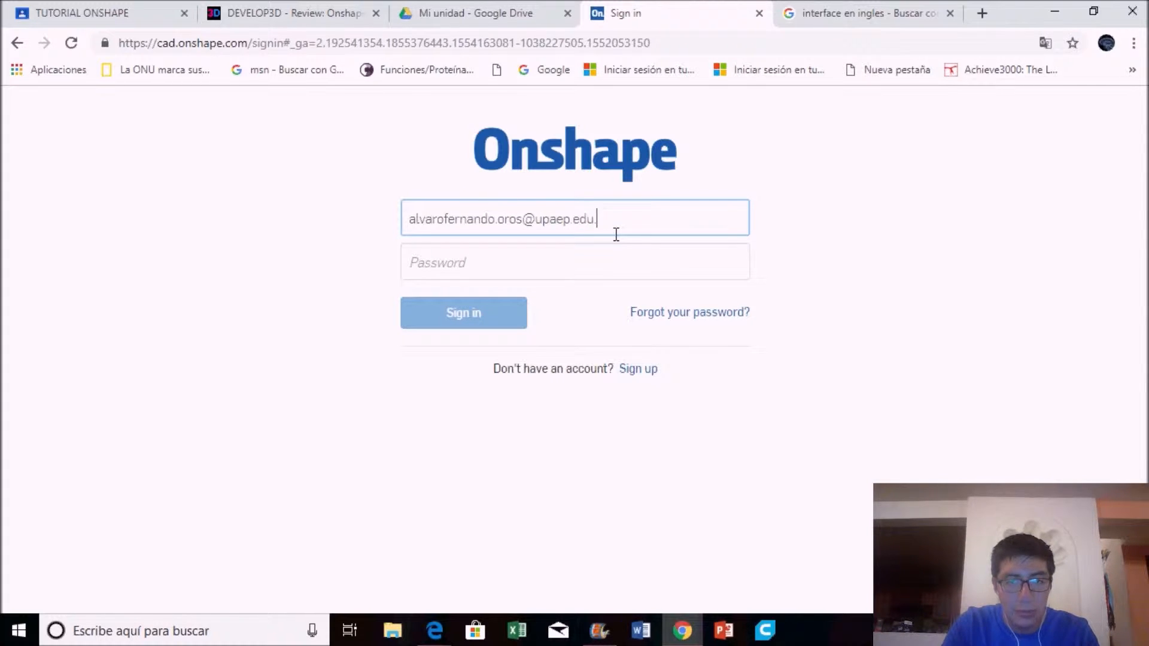
left_click(575, 259)
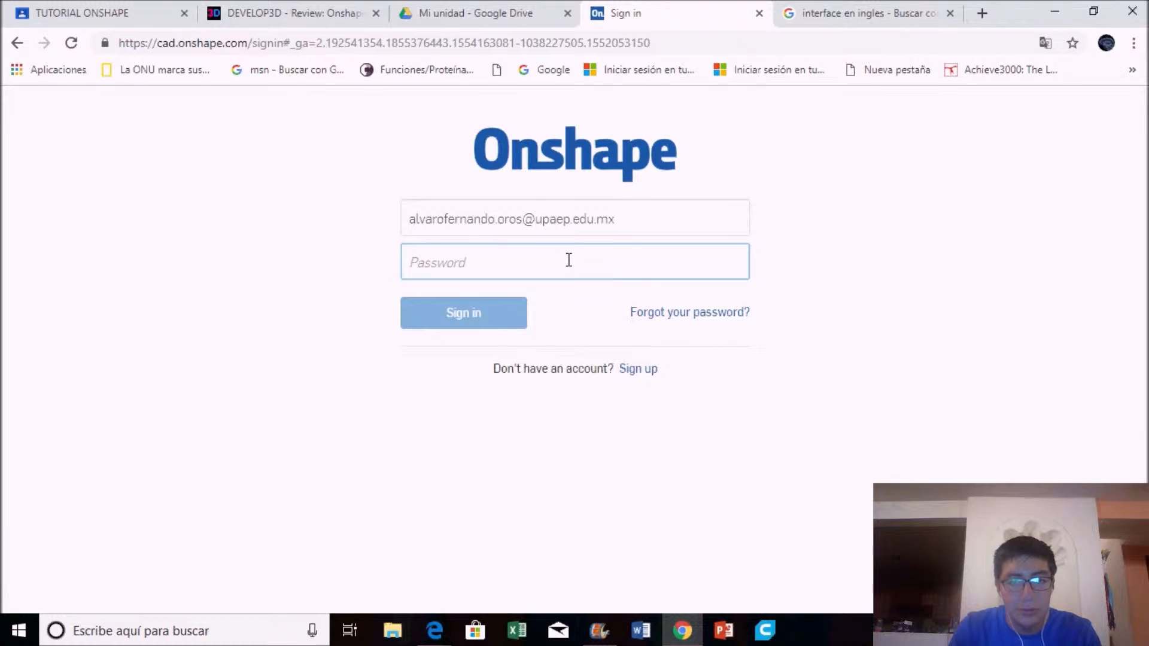
type("a")
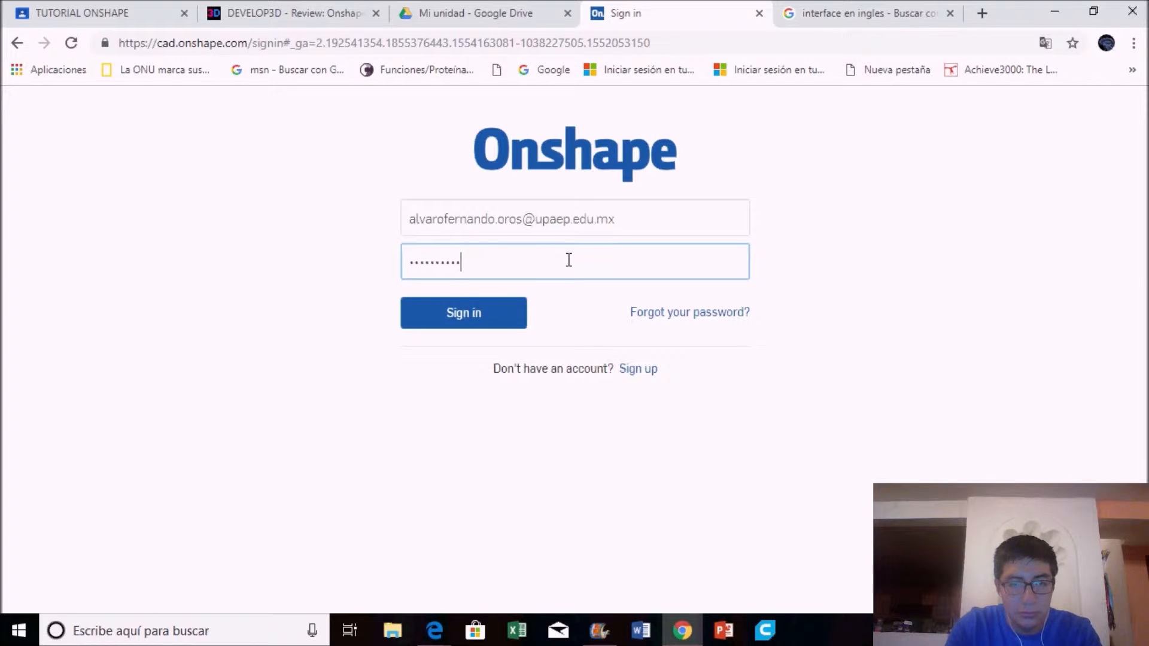
left_click(517, 327)
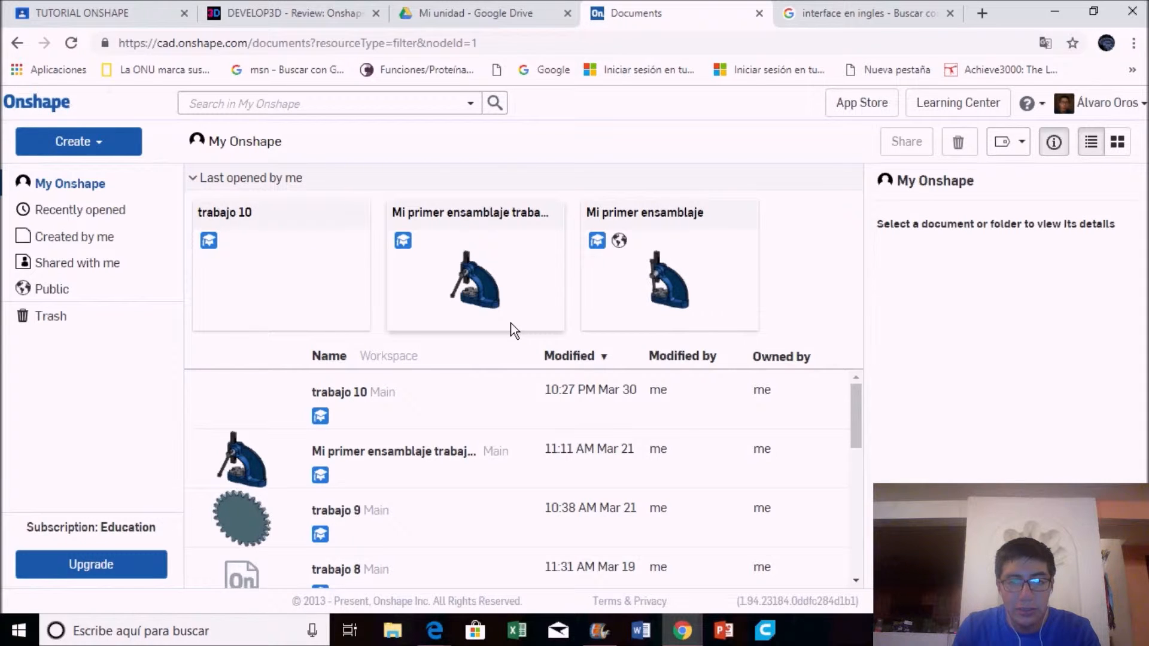
scroll(492, 393, "down", 4)
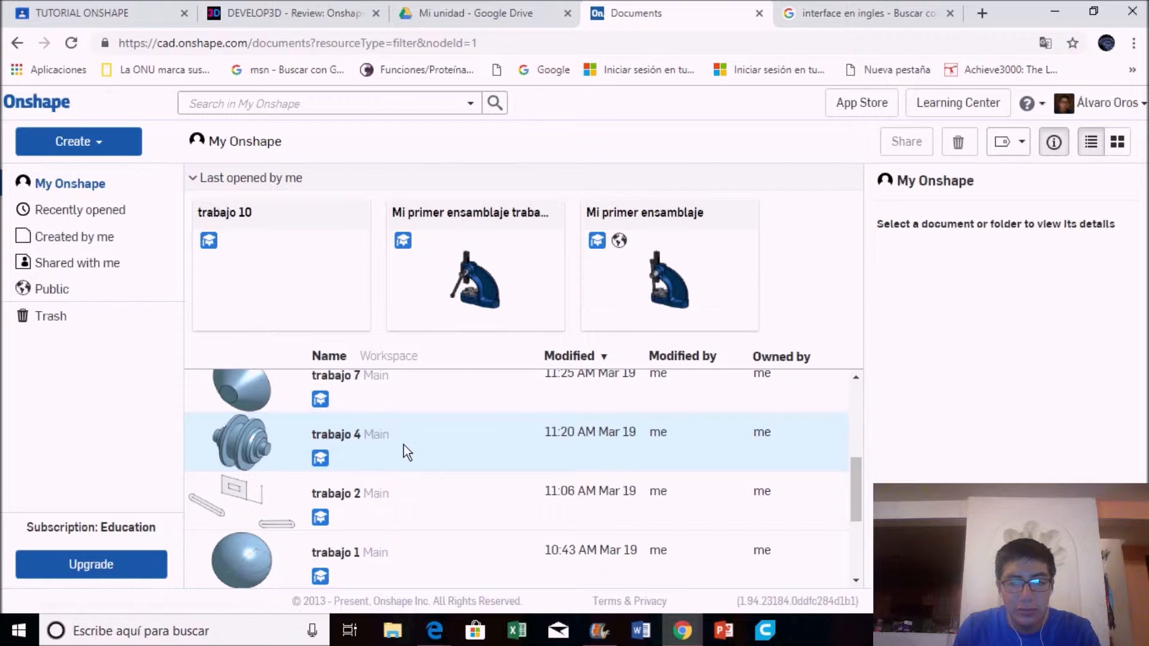
scroll(401, 465, "down", 4)
scroll(401, 465, "up", 5)
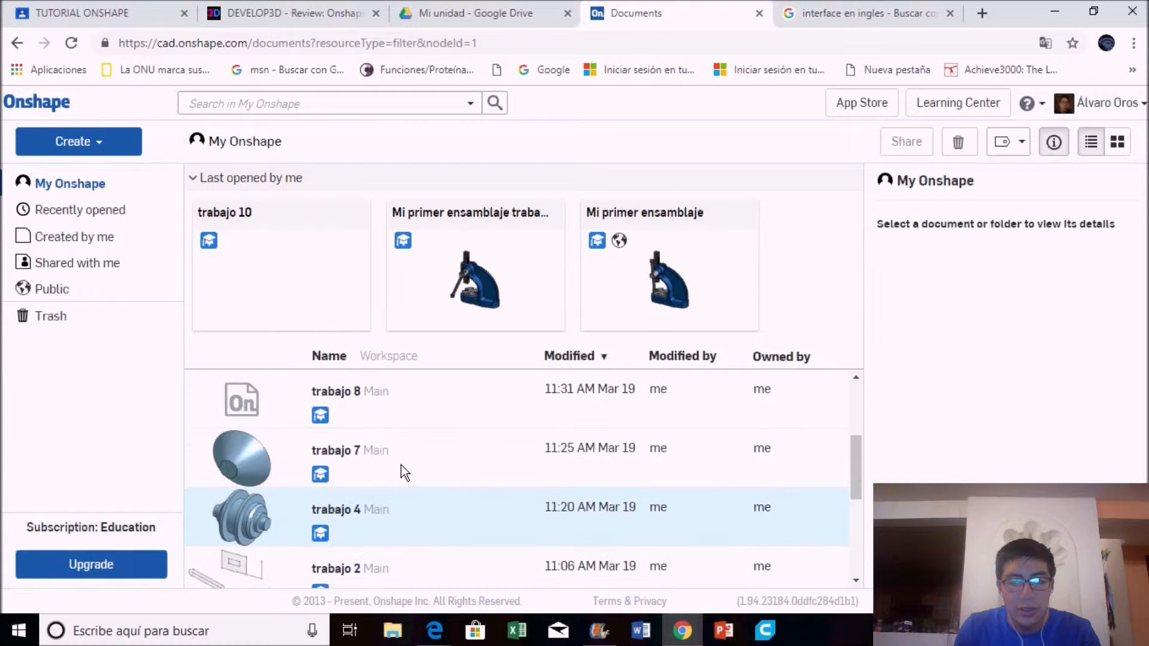
scroll(401, 465, "up", 3)
scroll(389, 462, "down", 6)
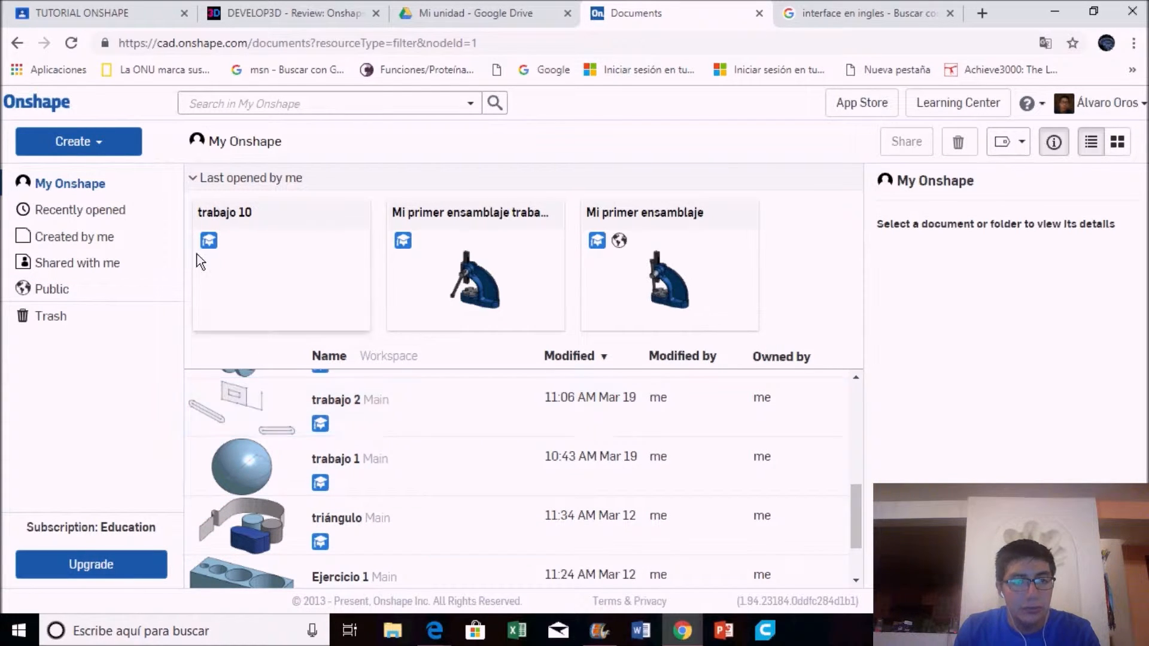
Create a new document named "work 1".
left_click(116, 161)
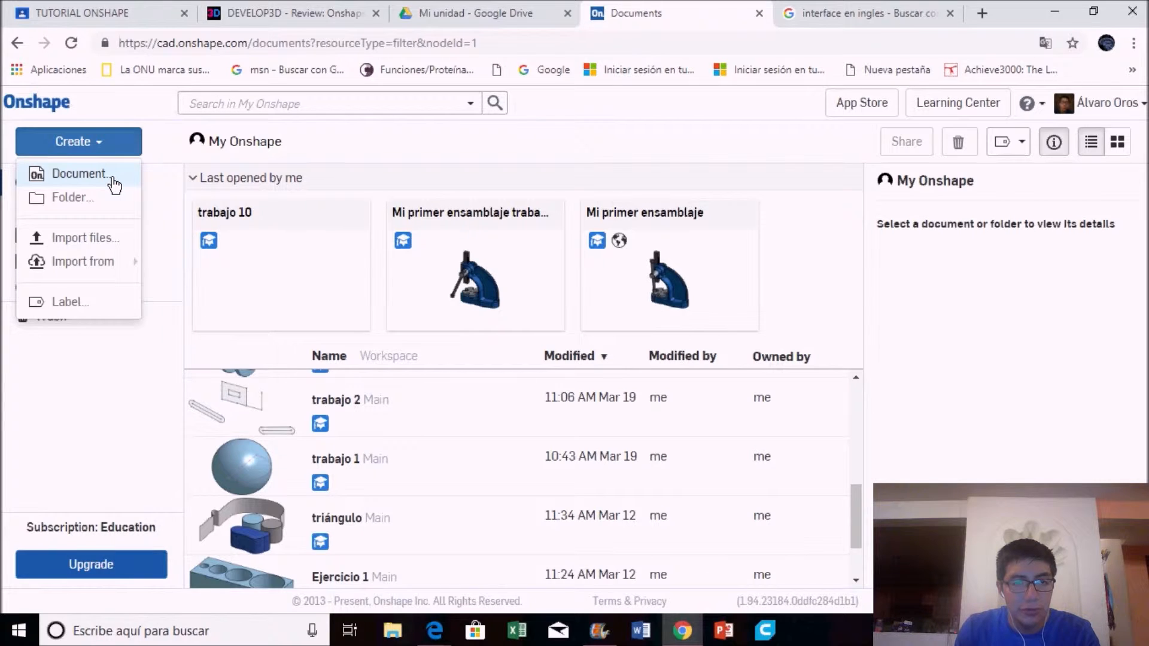
left_click(112, 177)
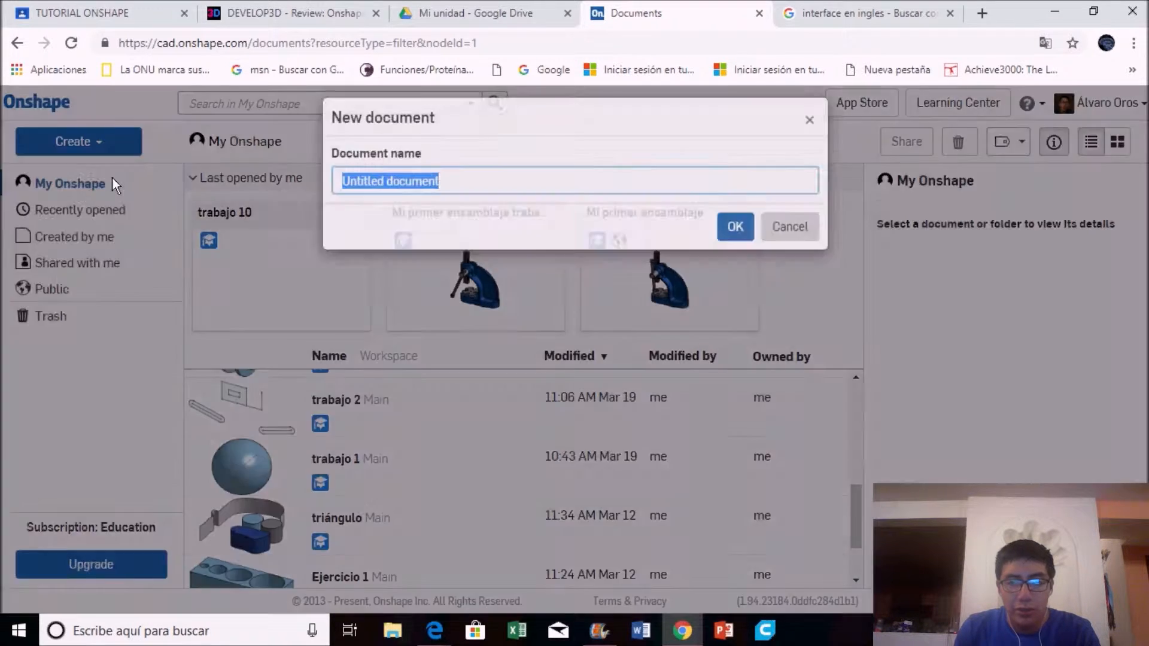
key("BackSpace")
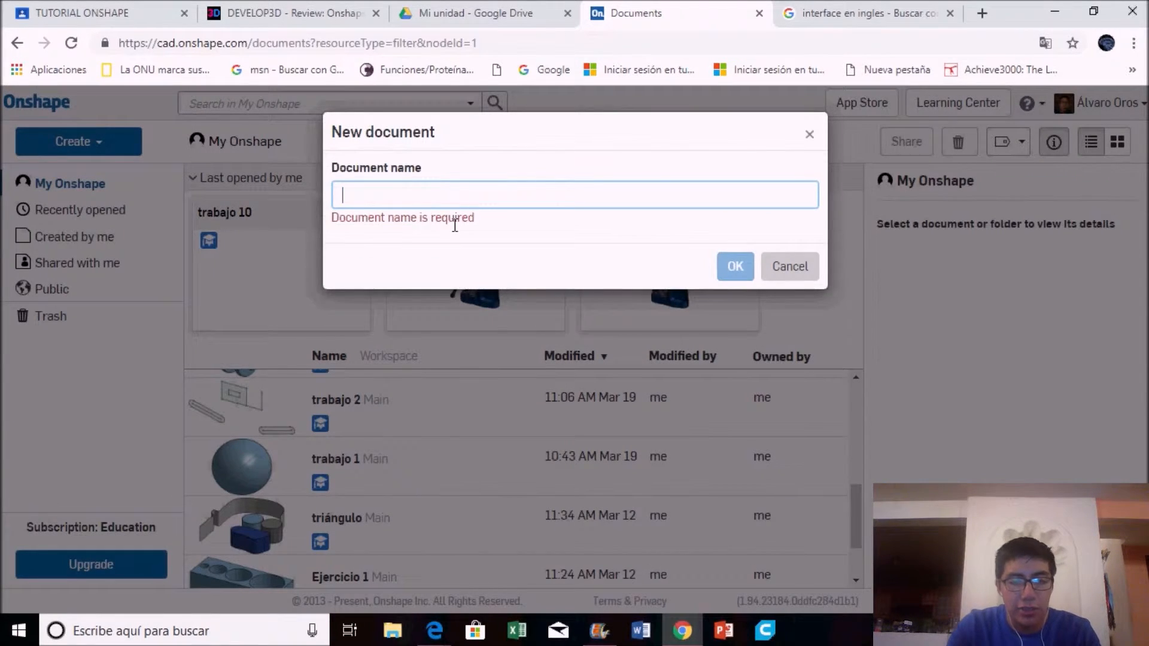
type("work 1")
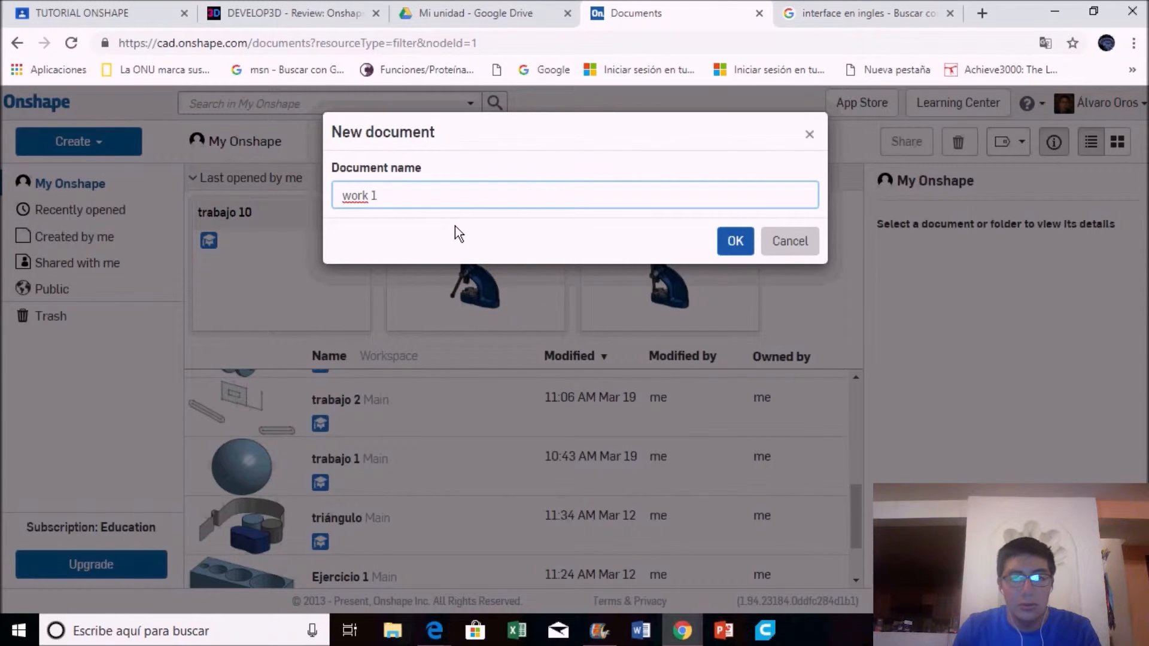
key("Return")
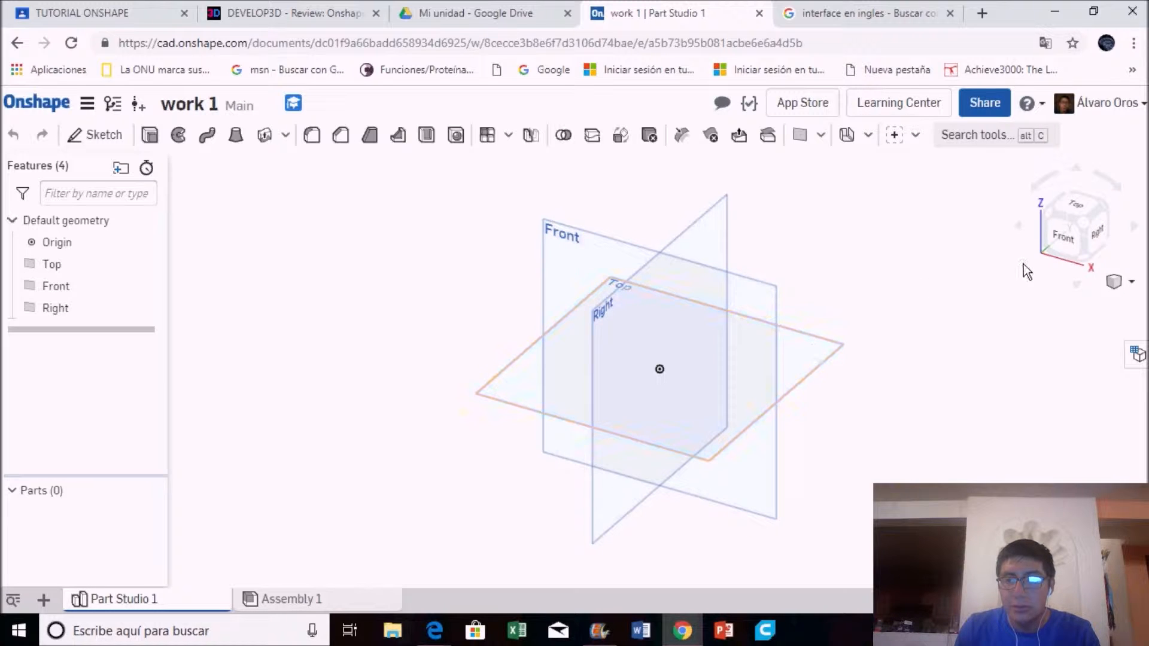
Examine the default planes from several directions, including the Left and Bottom views, and finish facing the Top plane.
left_click(1142, 236)
left_click(1142, 236)
left_click(1141, 235)
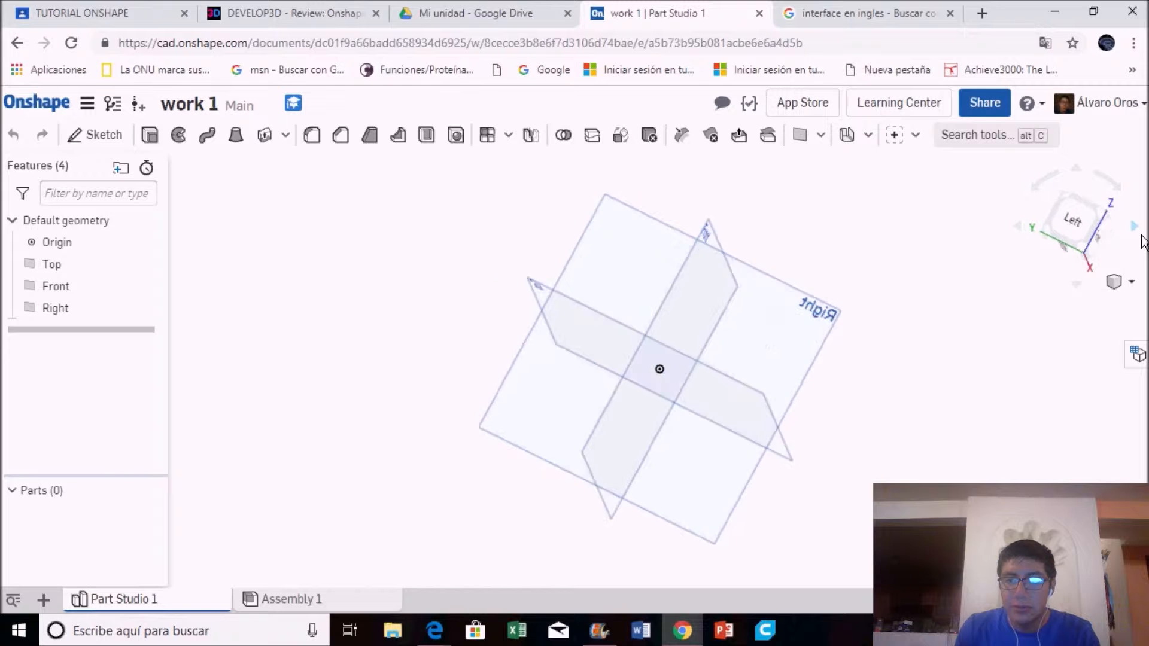
left_click(1029, 239)
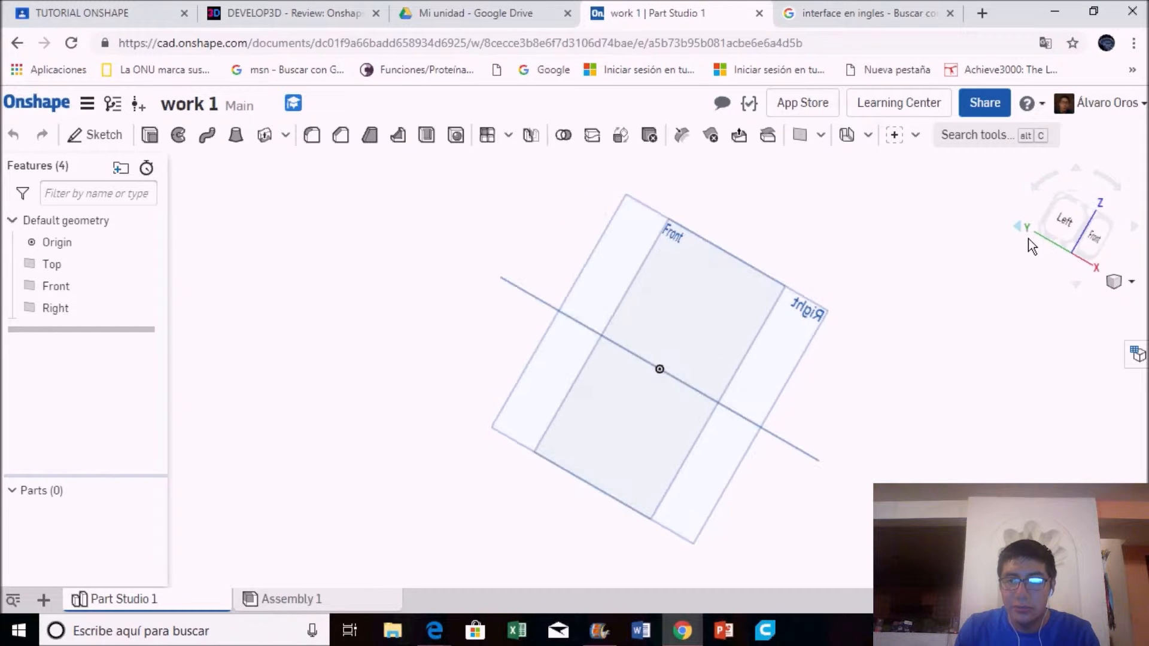
left_click(1073, 235)
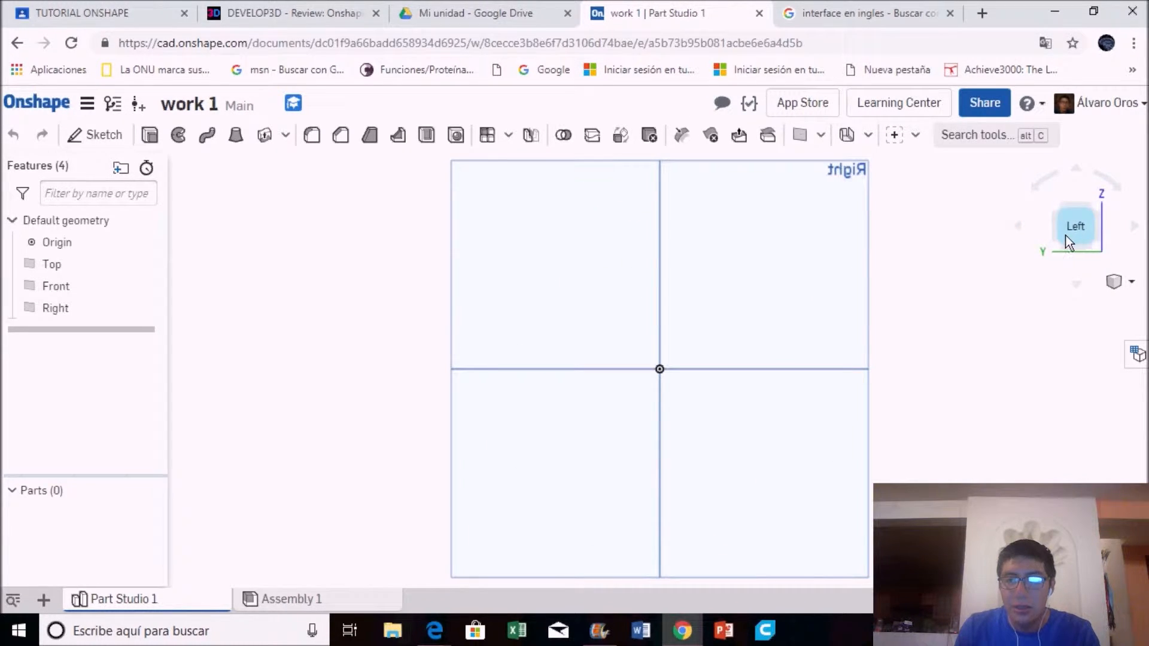
left_click(1140, 235)
left_click(1080, 174)
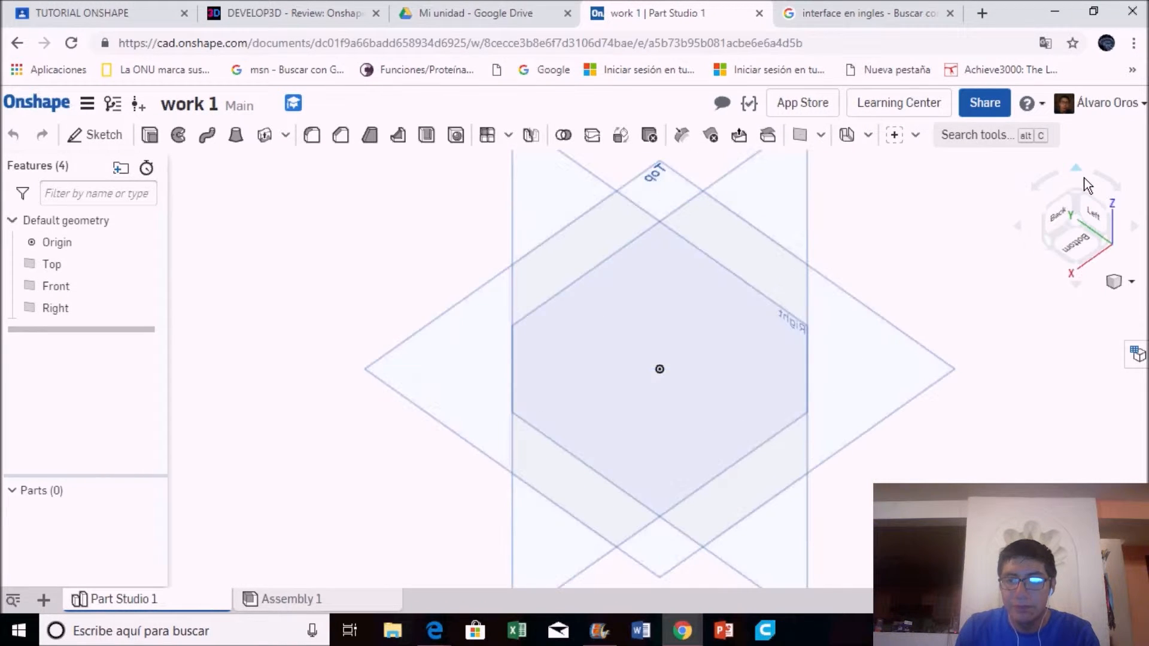
left_click(1093, 252)
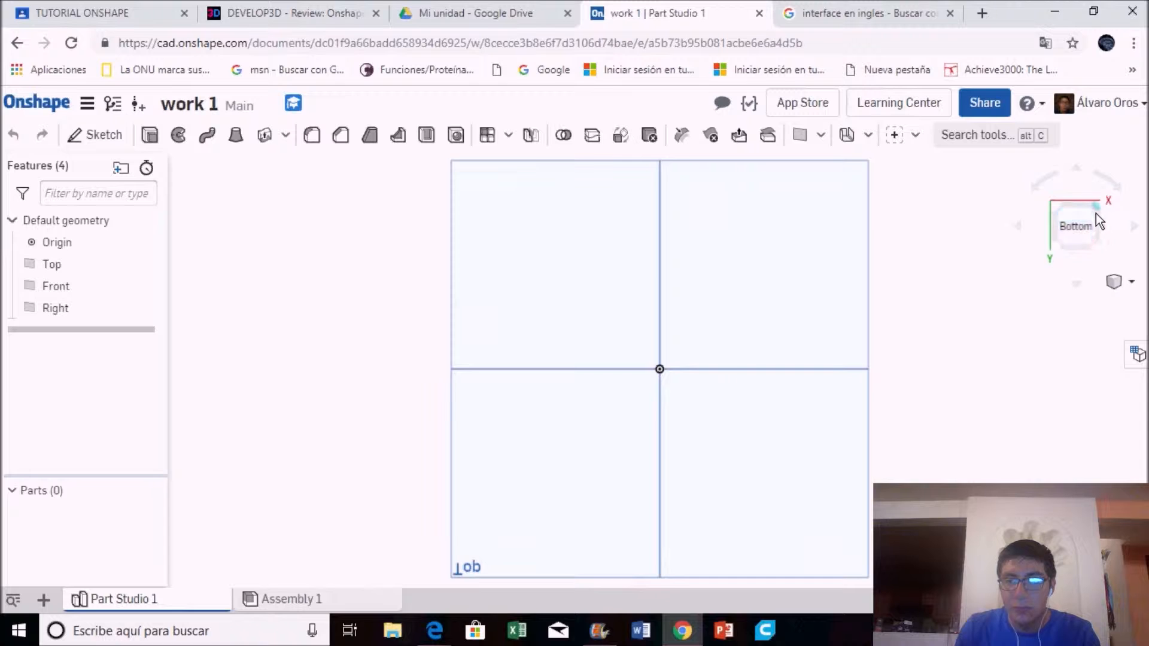
left_click(1084, 179)
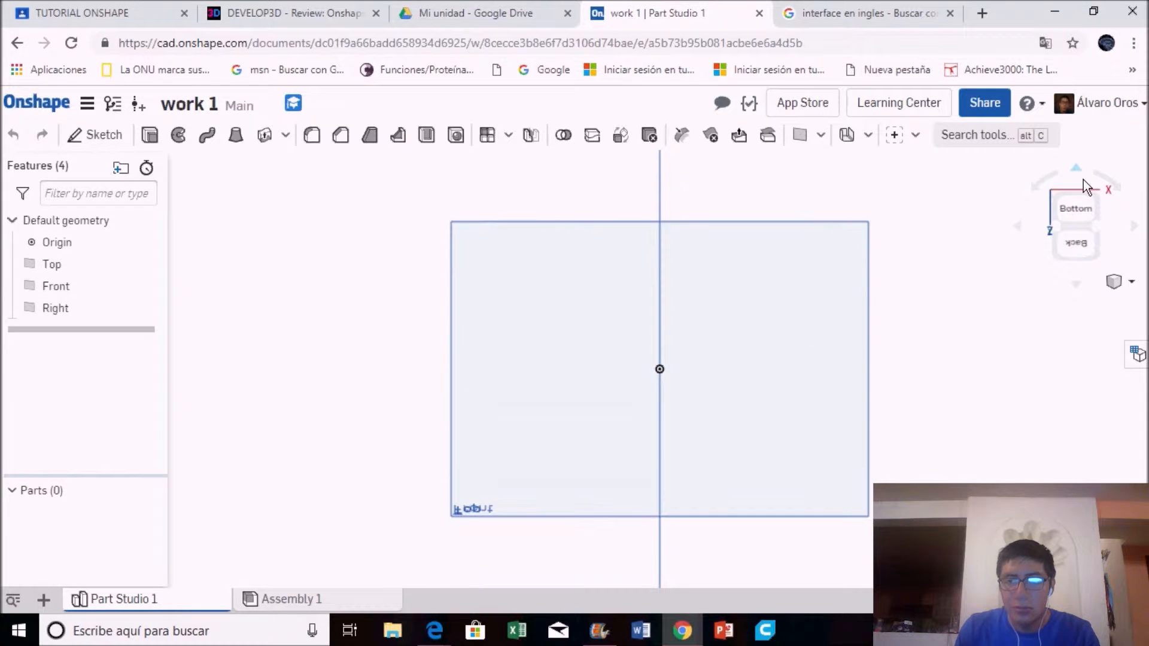
left_click(1096, 253)
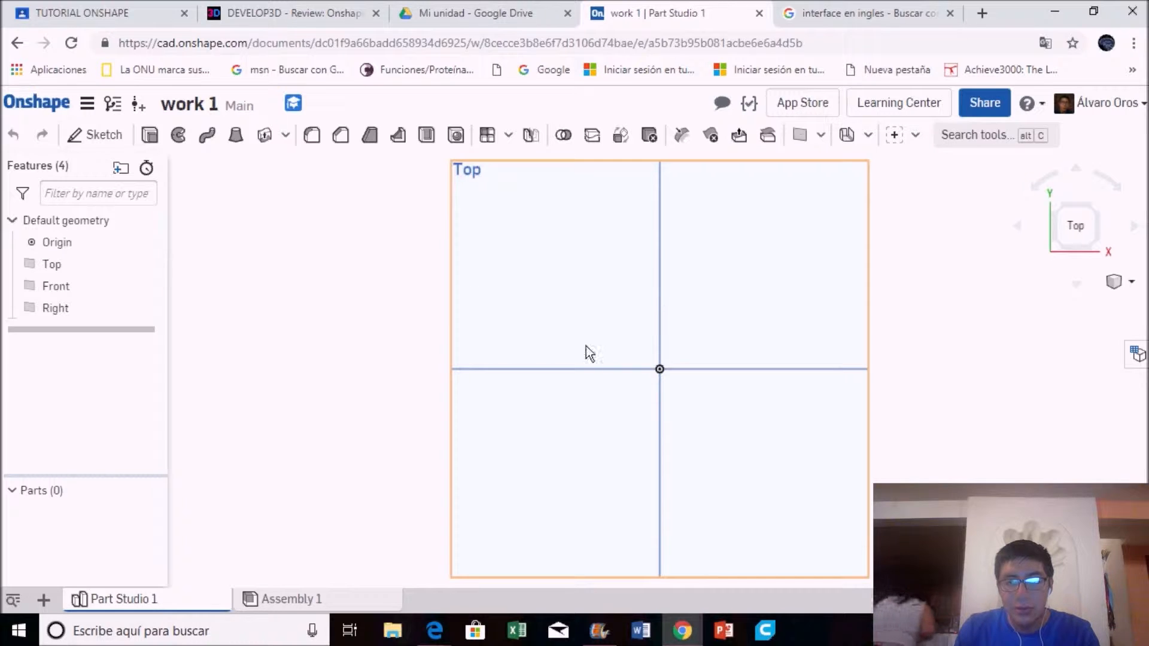
Start a new sketch on the Top plane.
left_click(537, 284)
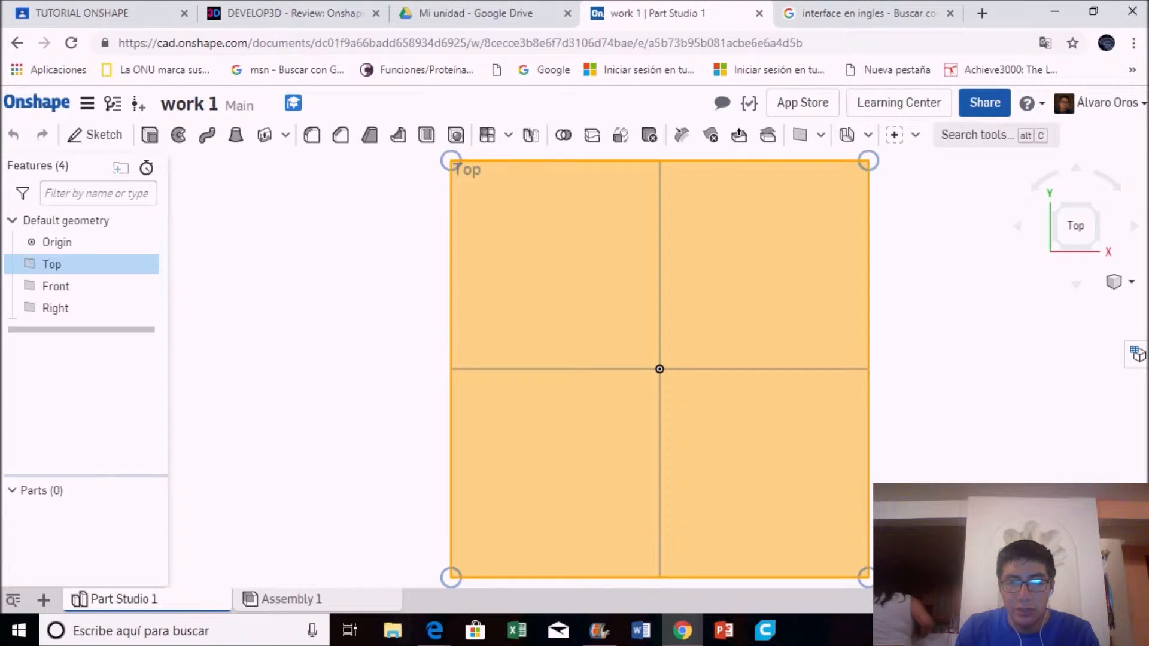
key("Escape")
left_click(97, 135)
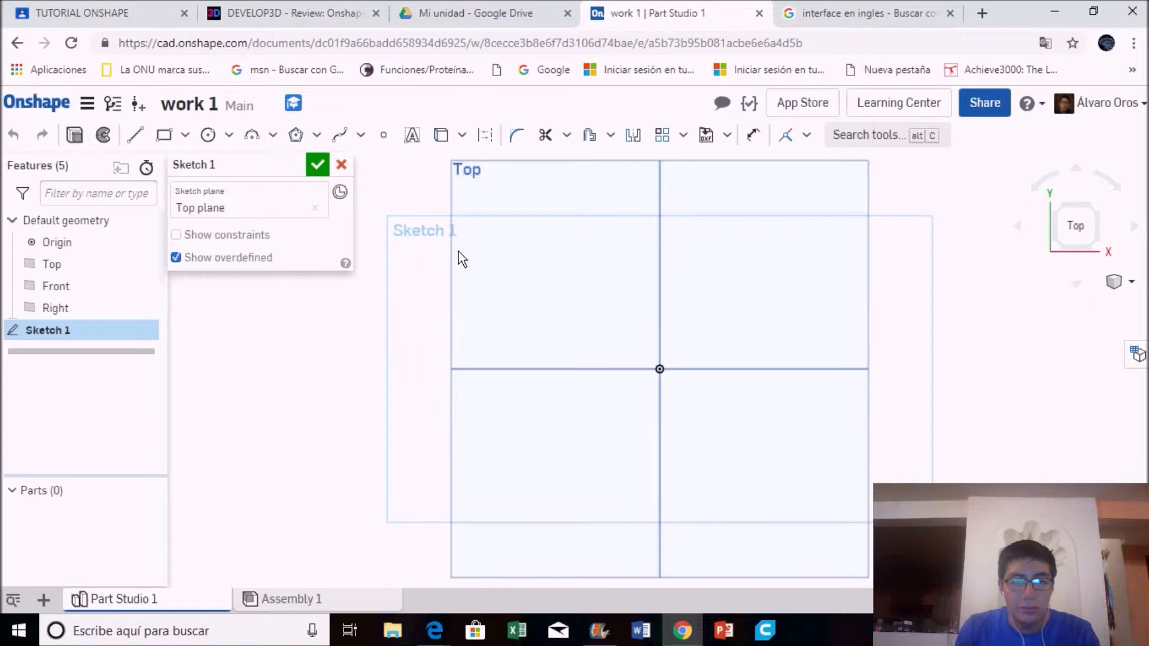
Draw a center point rectangle about 3.4 in high on the Top plane and make it 6.591 in wide.
left_click(185, 135)
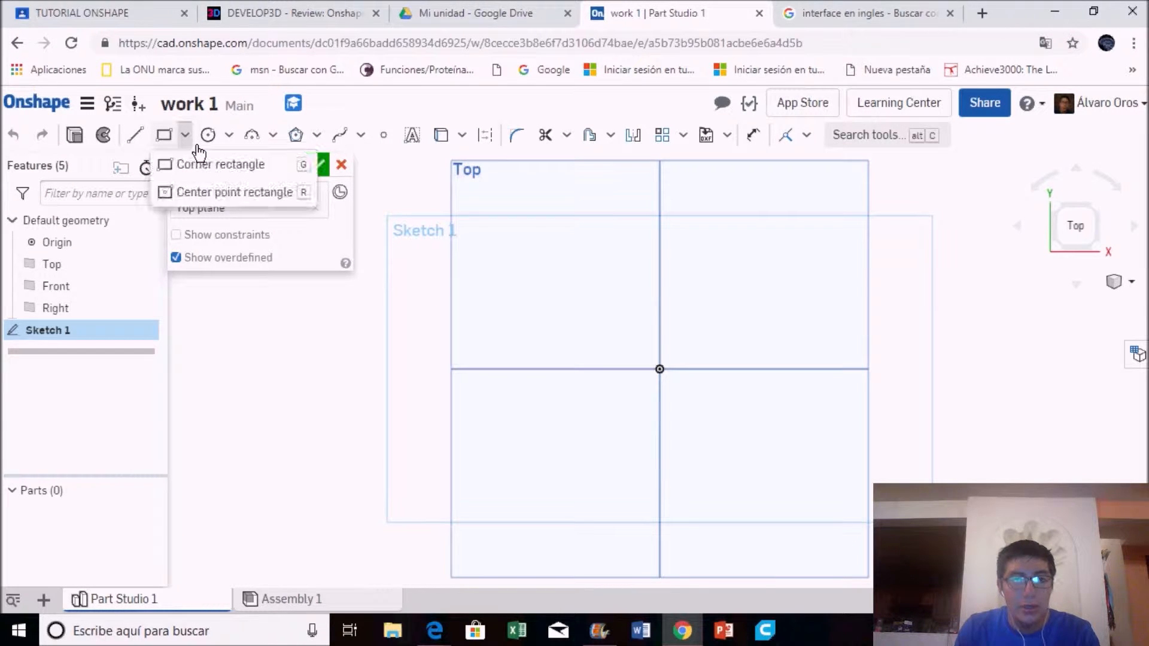
left_click(230, 194)
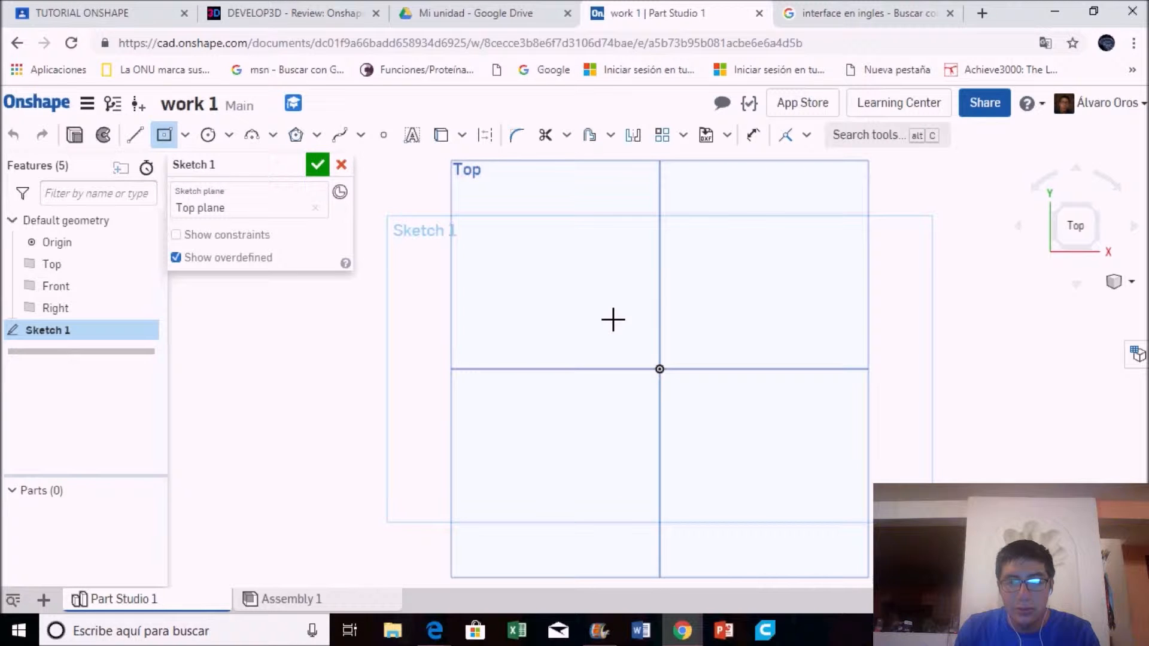
left_click(586, 347)
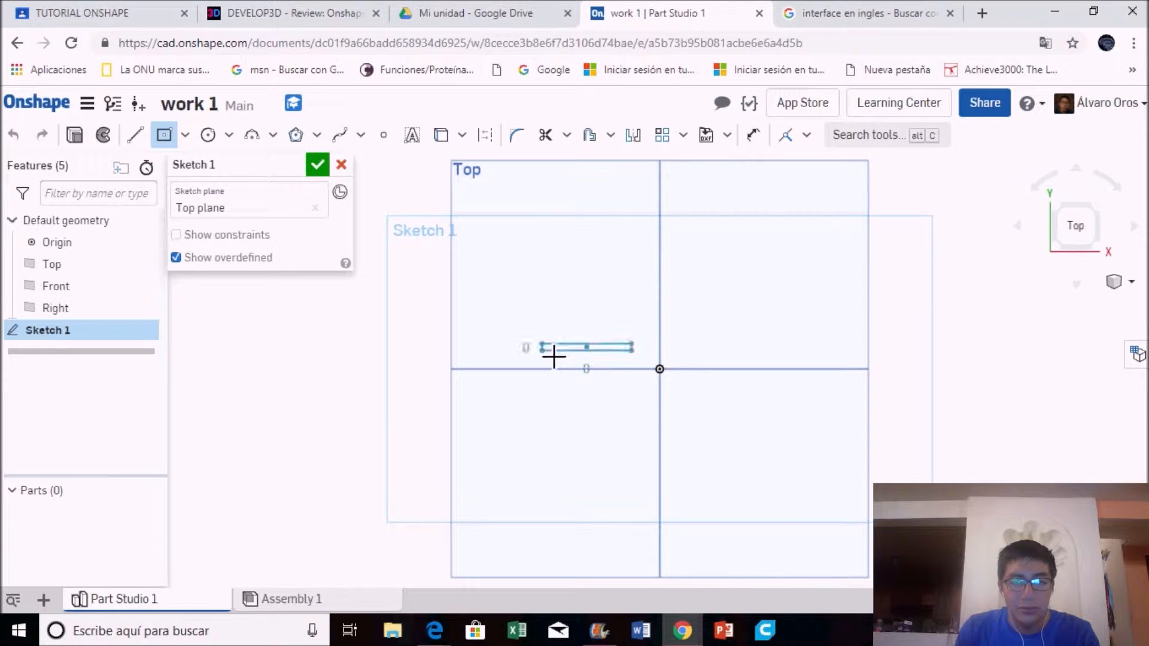
left_click(457, 273)
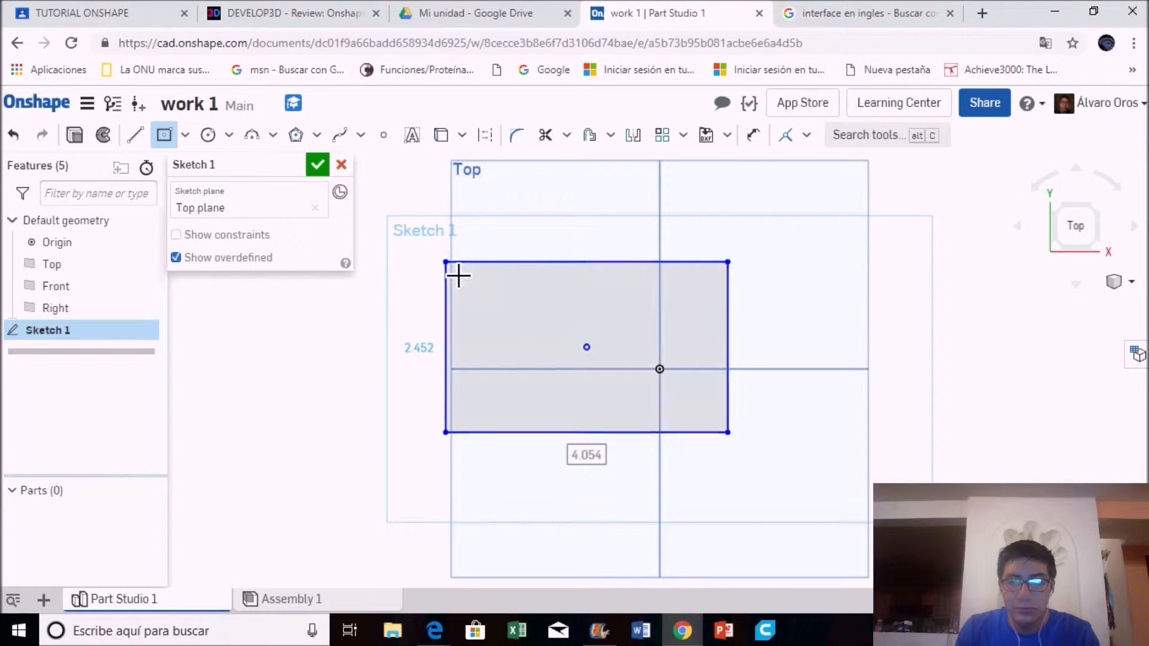
double_click(601, 456)
type("591")
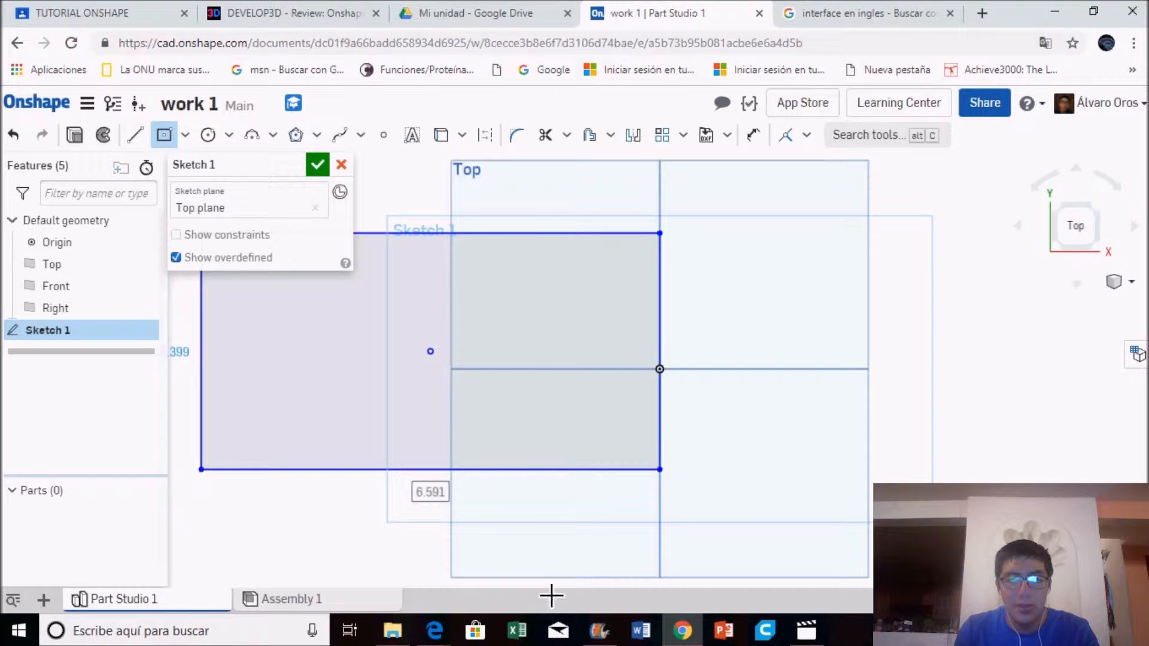
Inspect the rectangle sketch by turning the model to the Right side and back to the Top view.
key("Left")
key("Left")
key("Left")
key("Left")
key("Left")
key("Left")
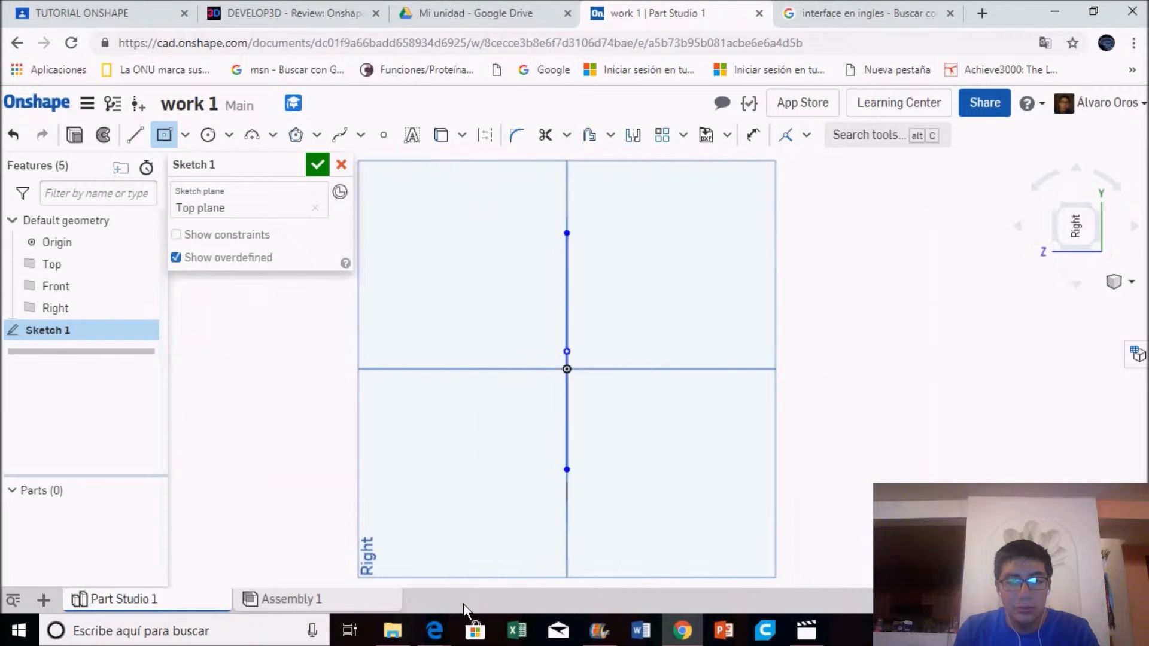
key("Right")
key("Right")
key("Right")
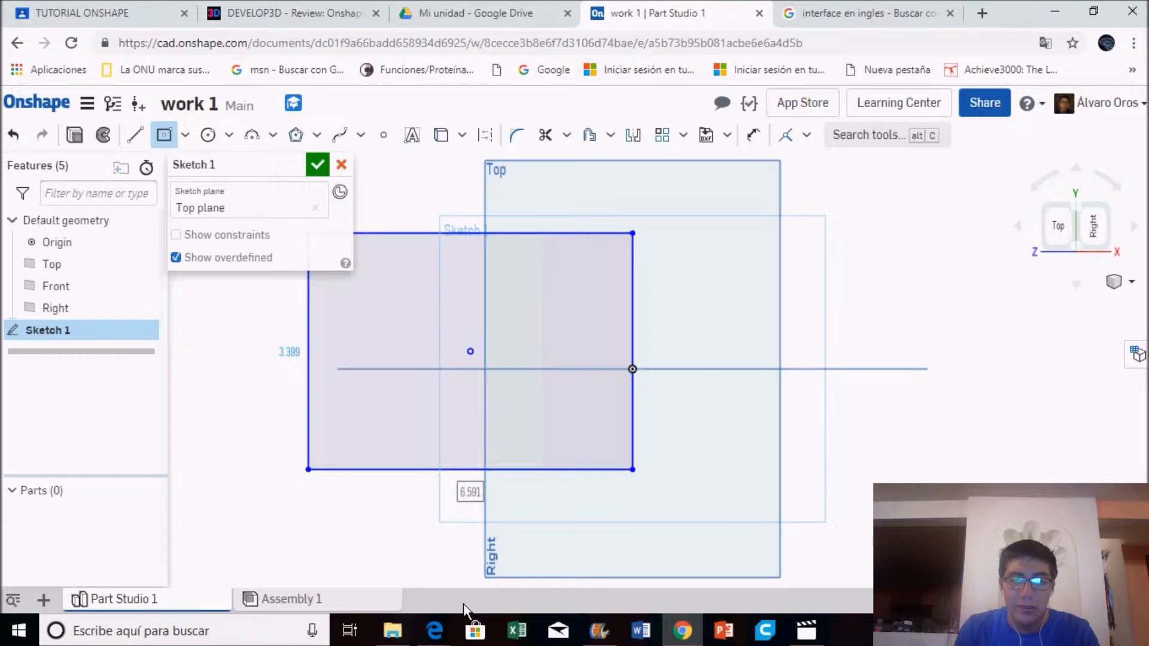
key("Right")
key("Right")
key("Right")
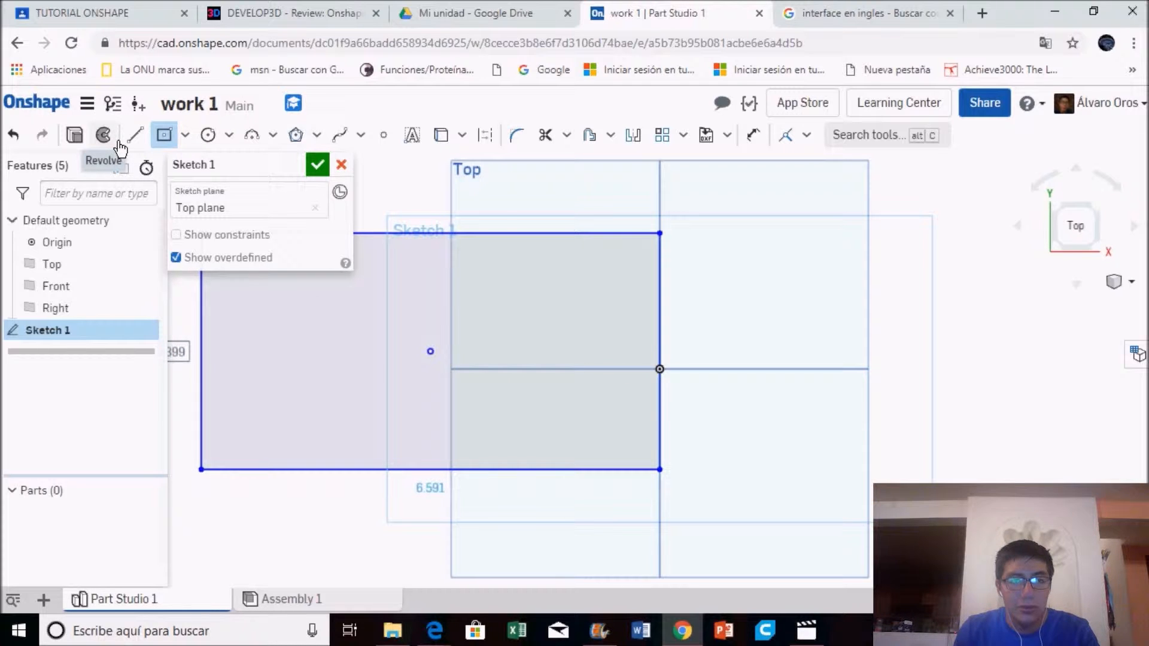
Extrude the rectangle sketch 1 in as a new solid and inspect it from the Back, Bottom and Front directions.
mouse_move(120, 148)
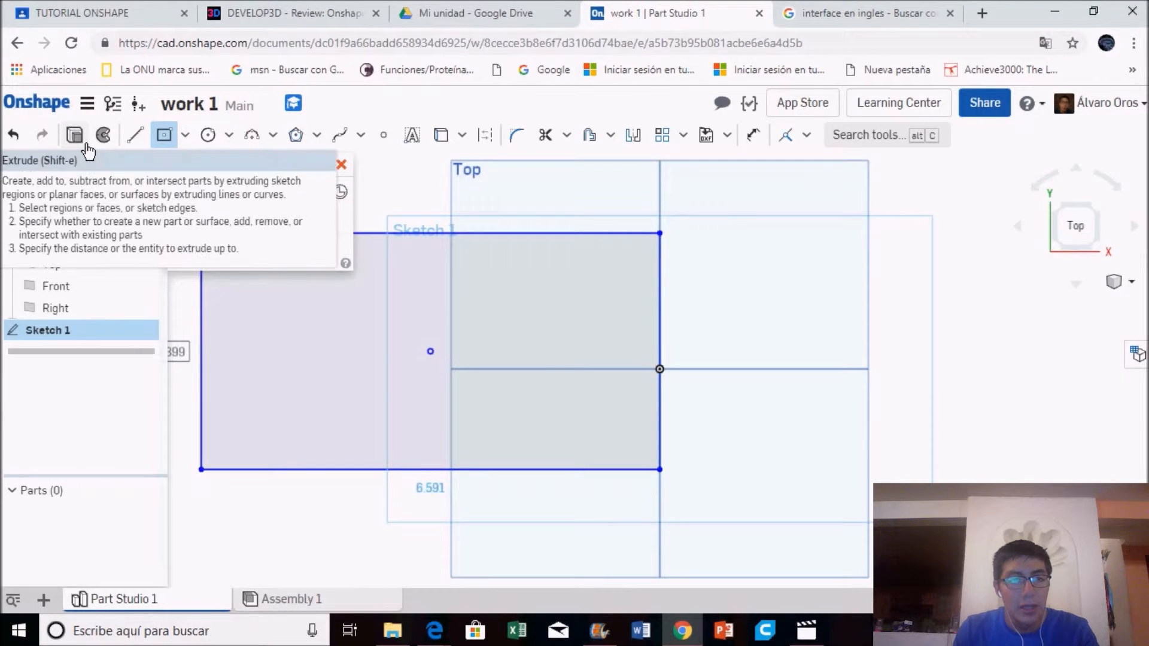
left_click(87, 144)
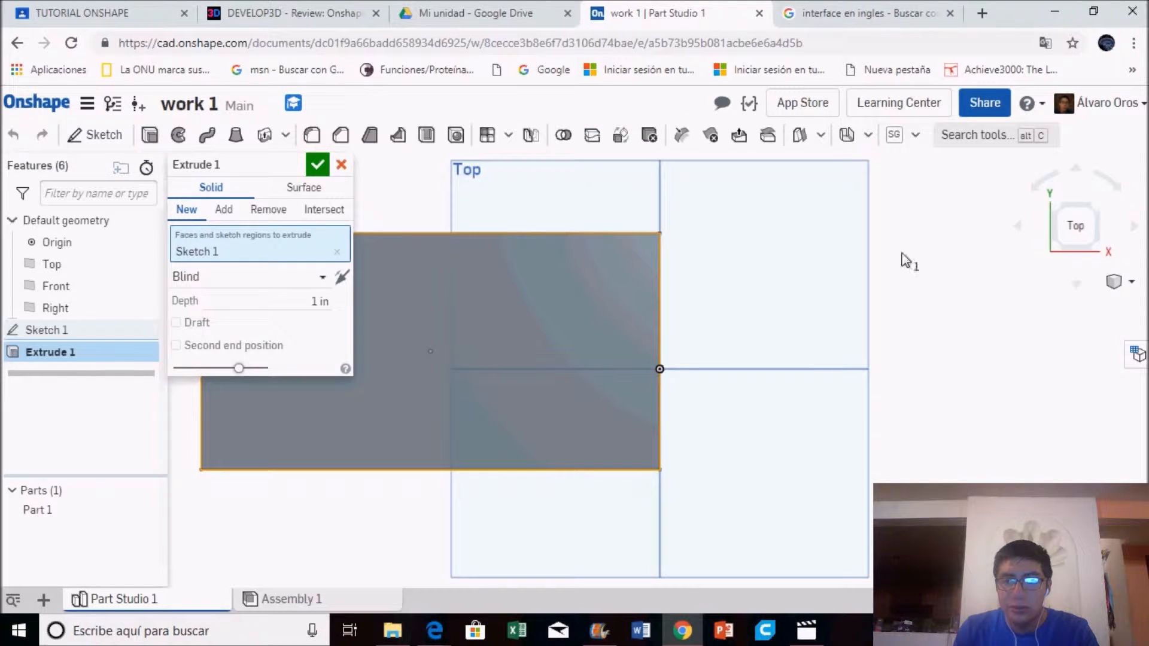
left_click(1077, 284)
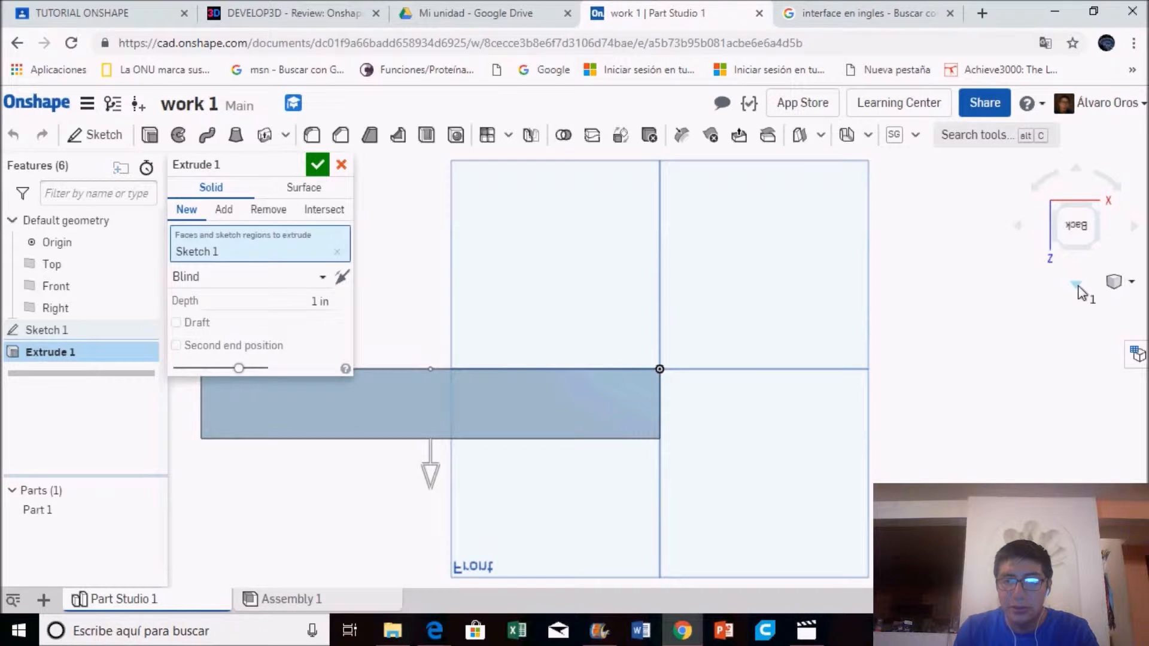
left_click(1077, 174)
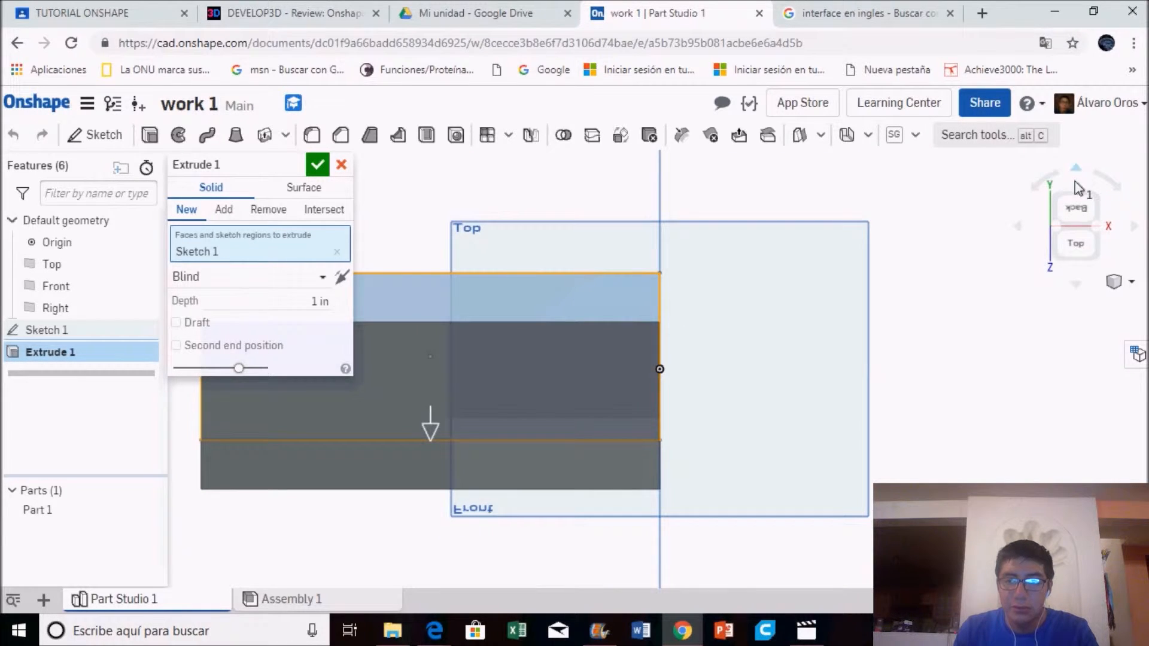
left_click(1081, 292)
left_click(1080, 292)
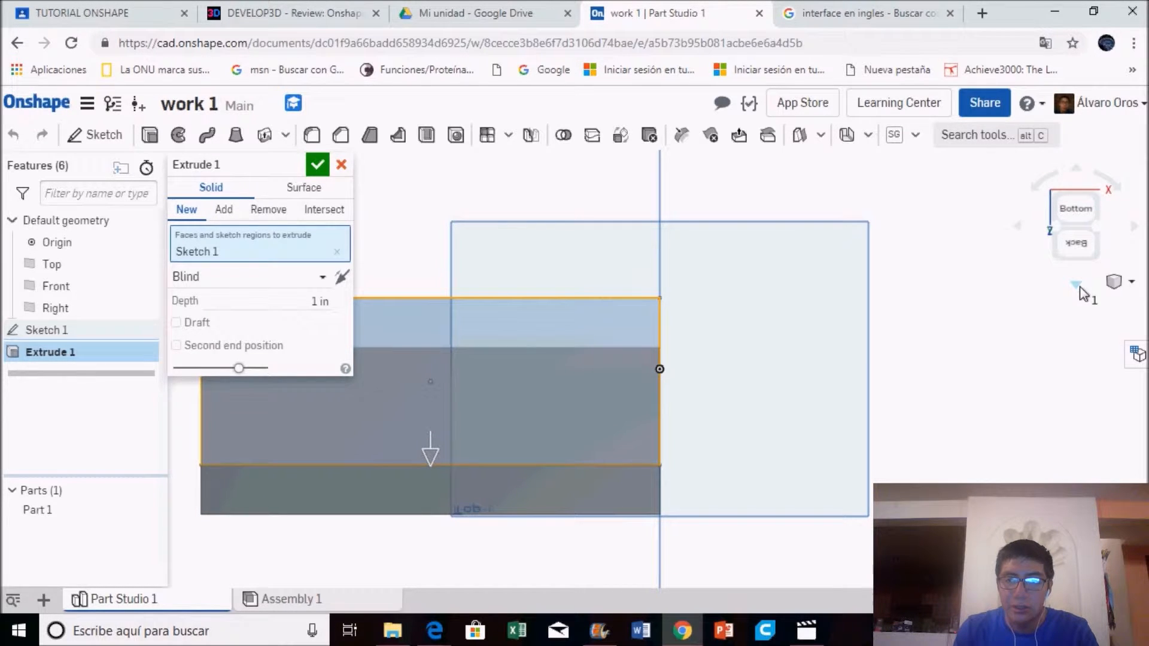
left_click(1080, 292)
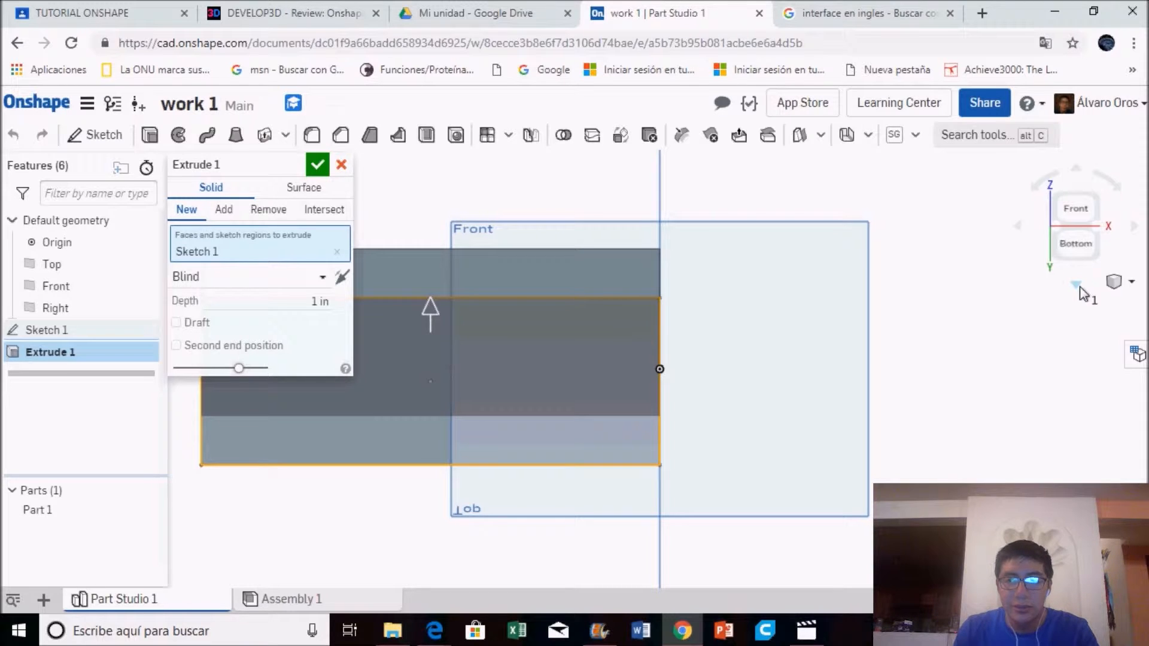
left_click(1078, 170)
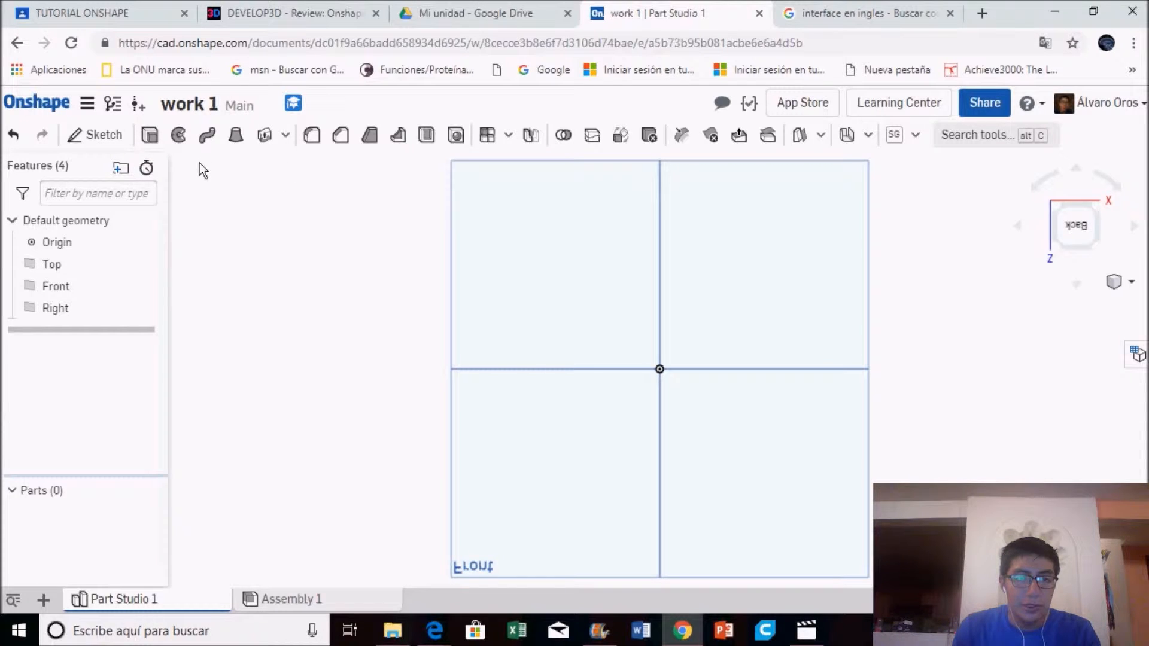
Start a new sketch on the Front plane, seen upright from the Back.
left_click(513, 278)
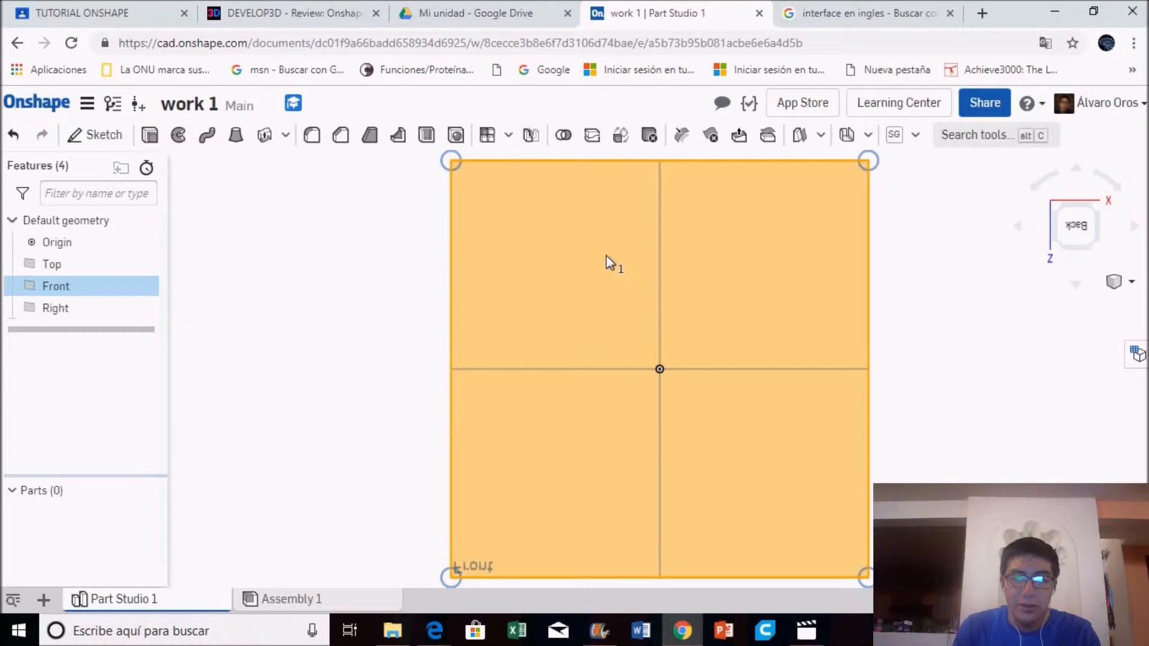
left_click(1089, 227)
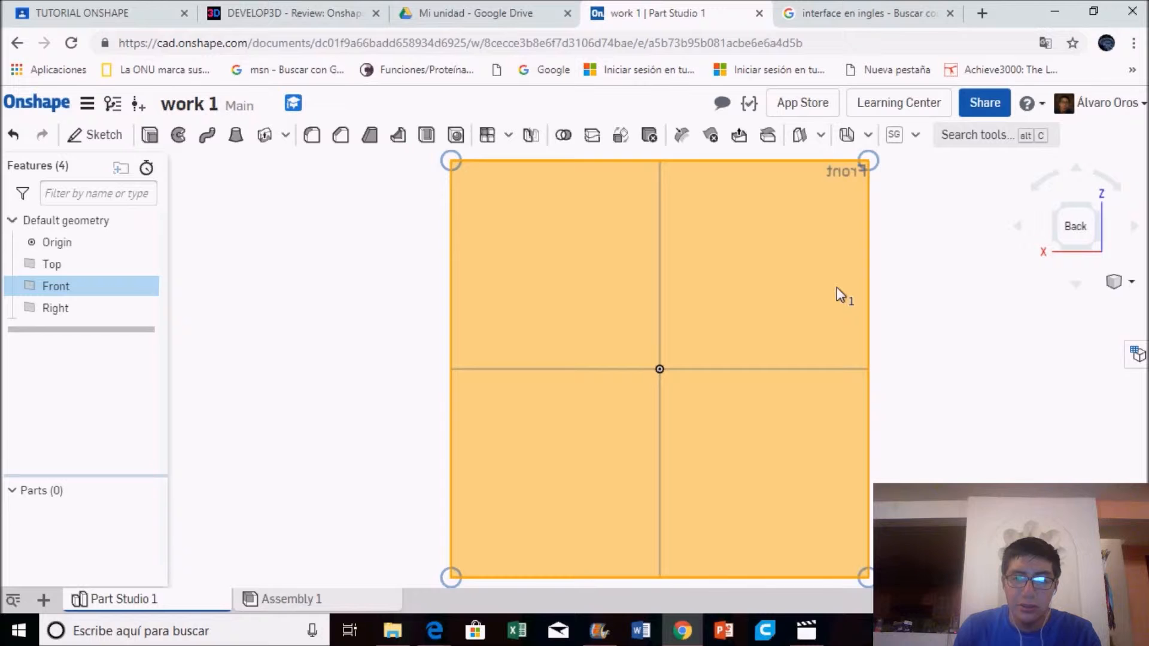
left_click(112, 140)
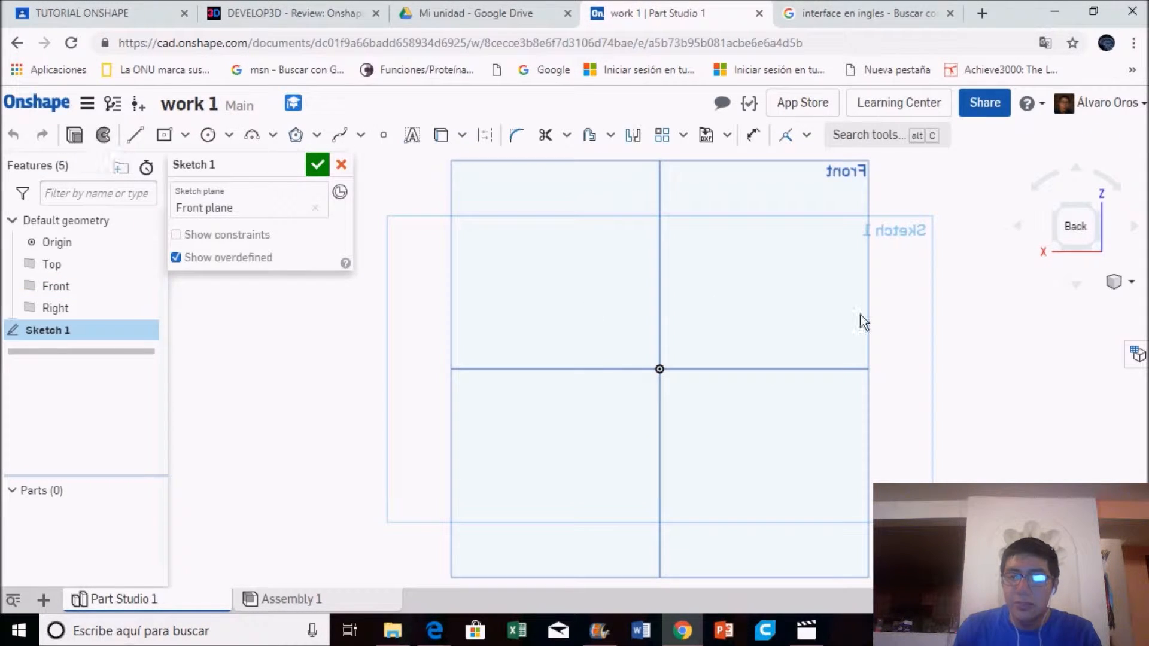
right_click(426, 307)
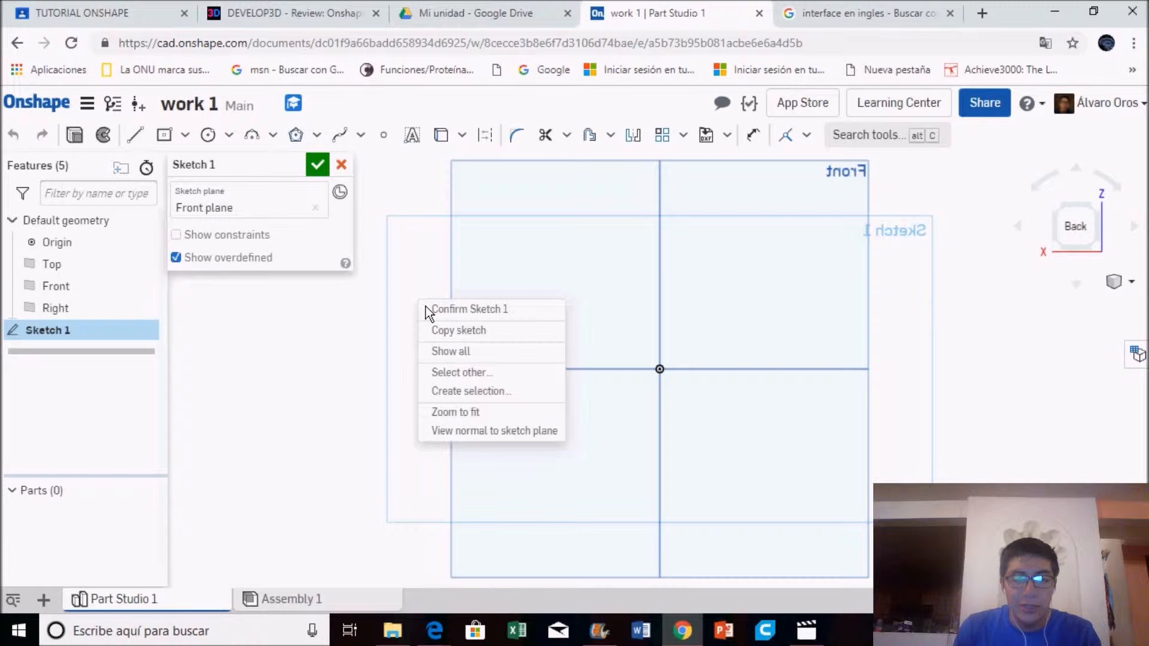
left_click(489, 443)
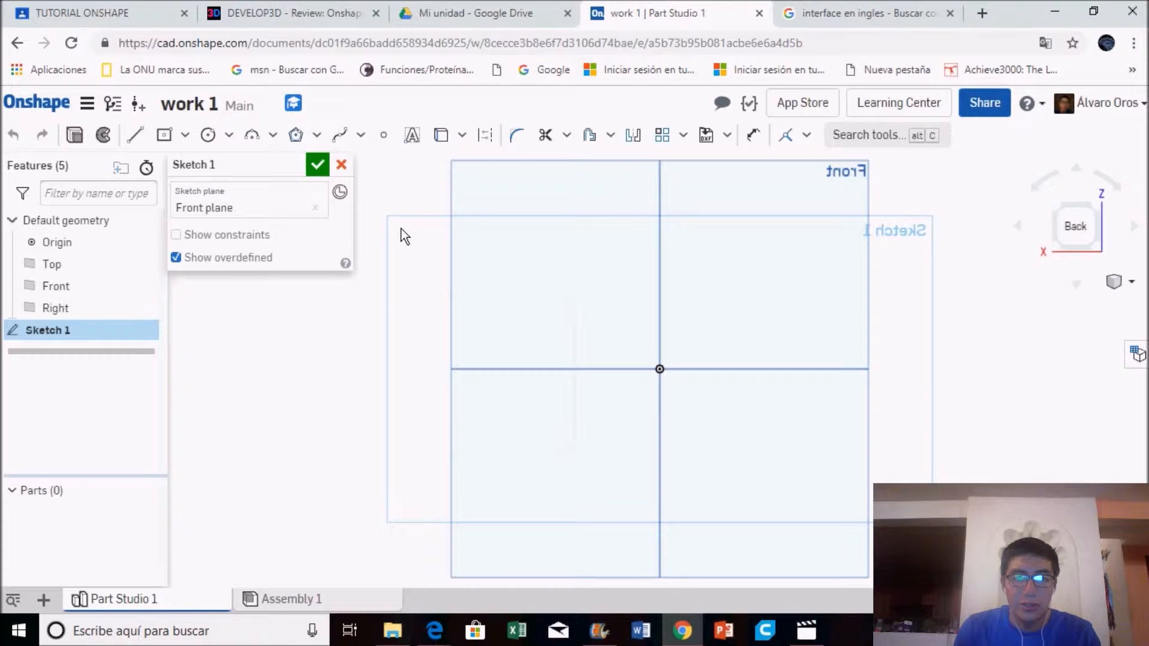
Draw a center point circle at the origin on the Front plane and set its diameter to 4.5 in.
left_click(229, 136)
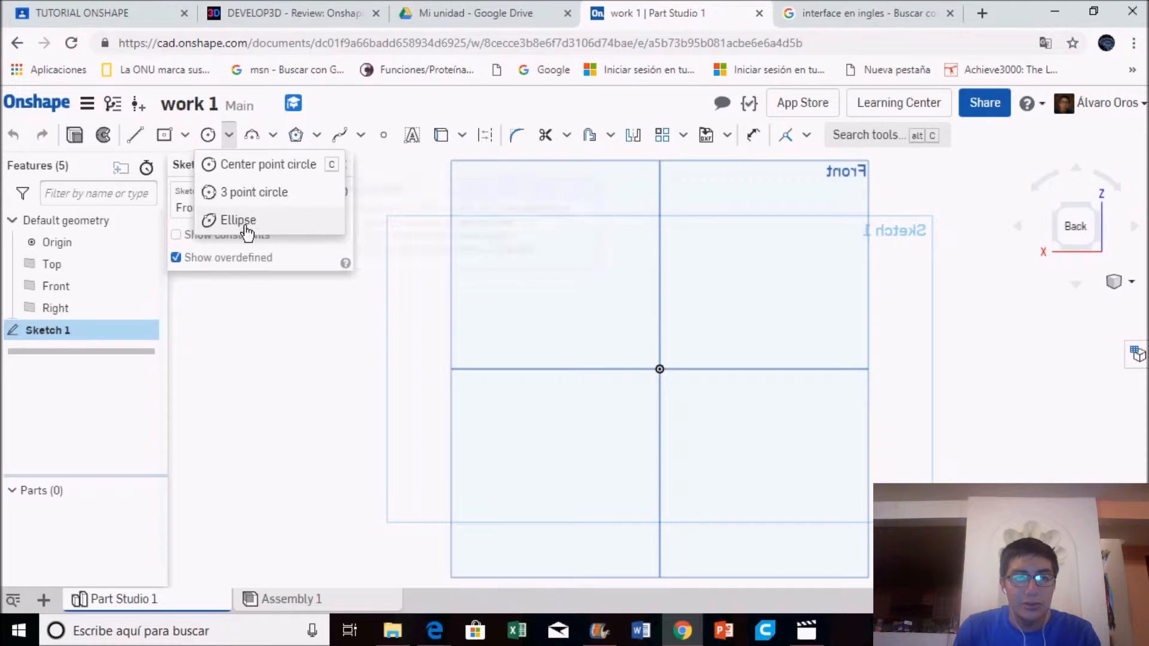
left_click(270, 173)
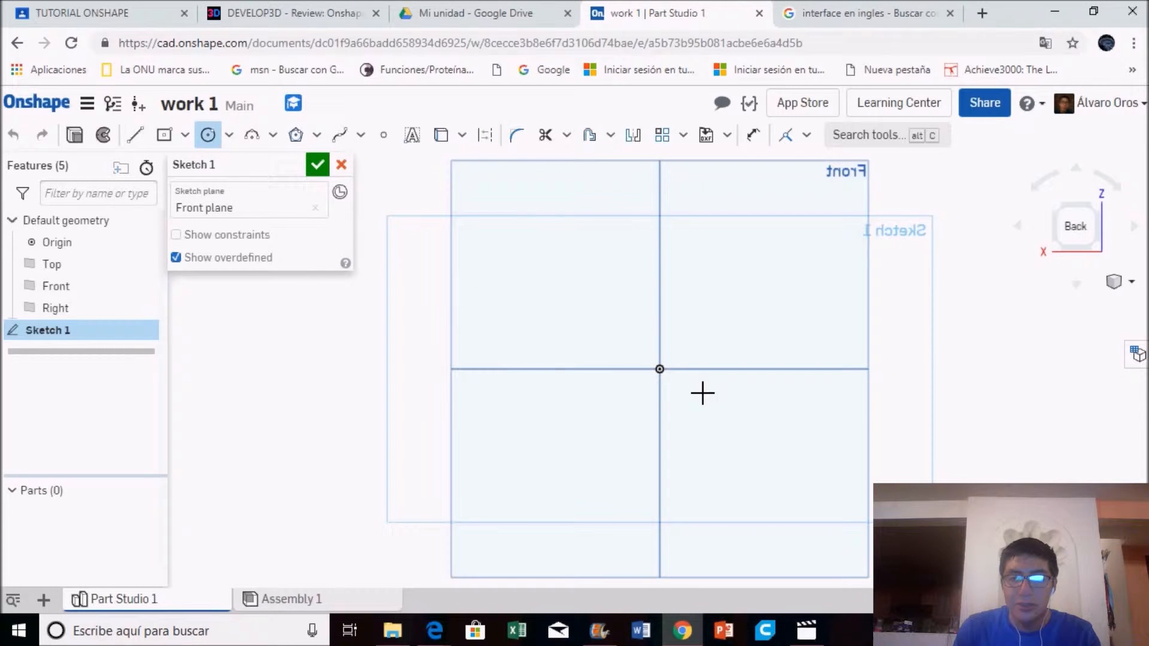
left_click(660, 369)
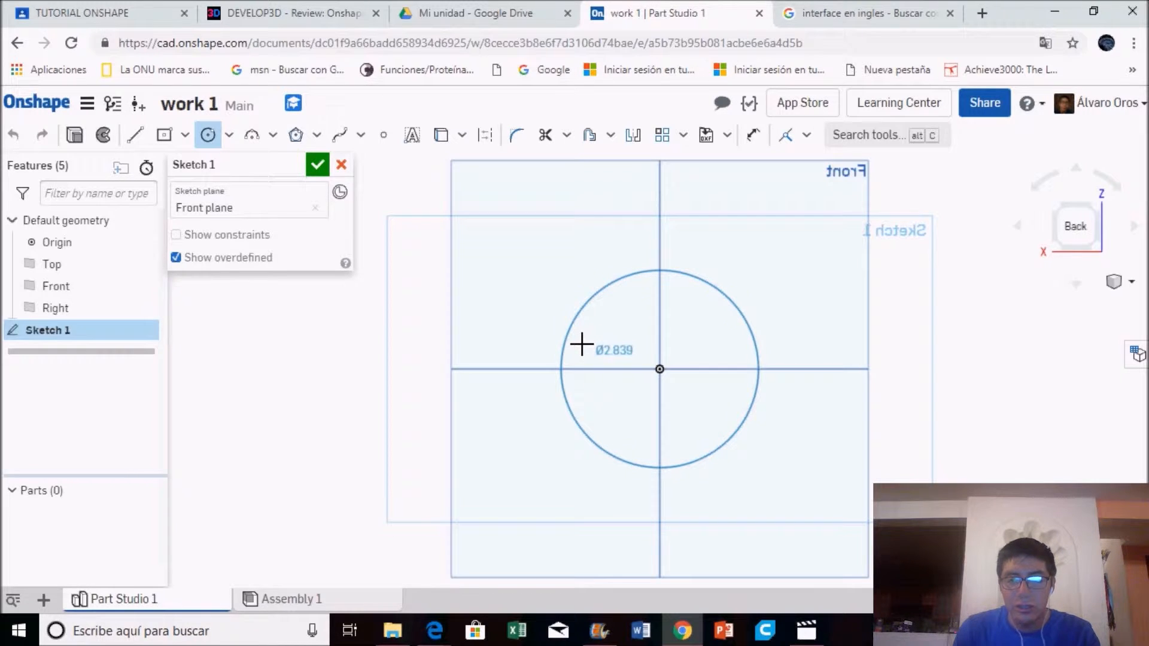
left_click(582, 344)
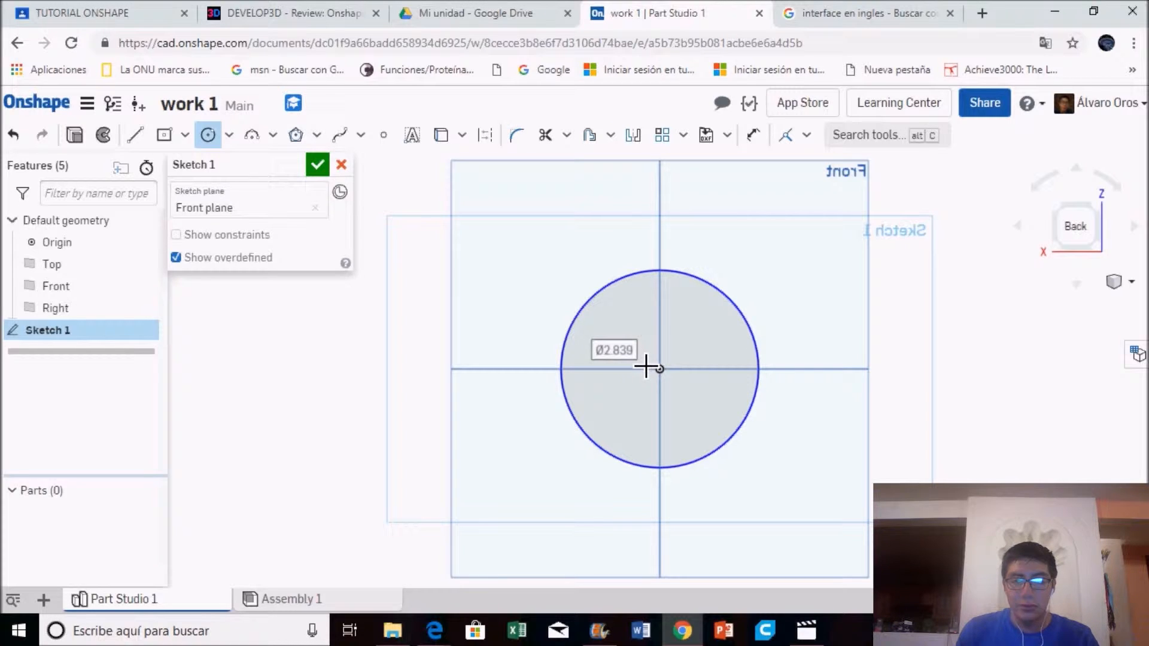
double_click(629, 351)
type("4.5")
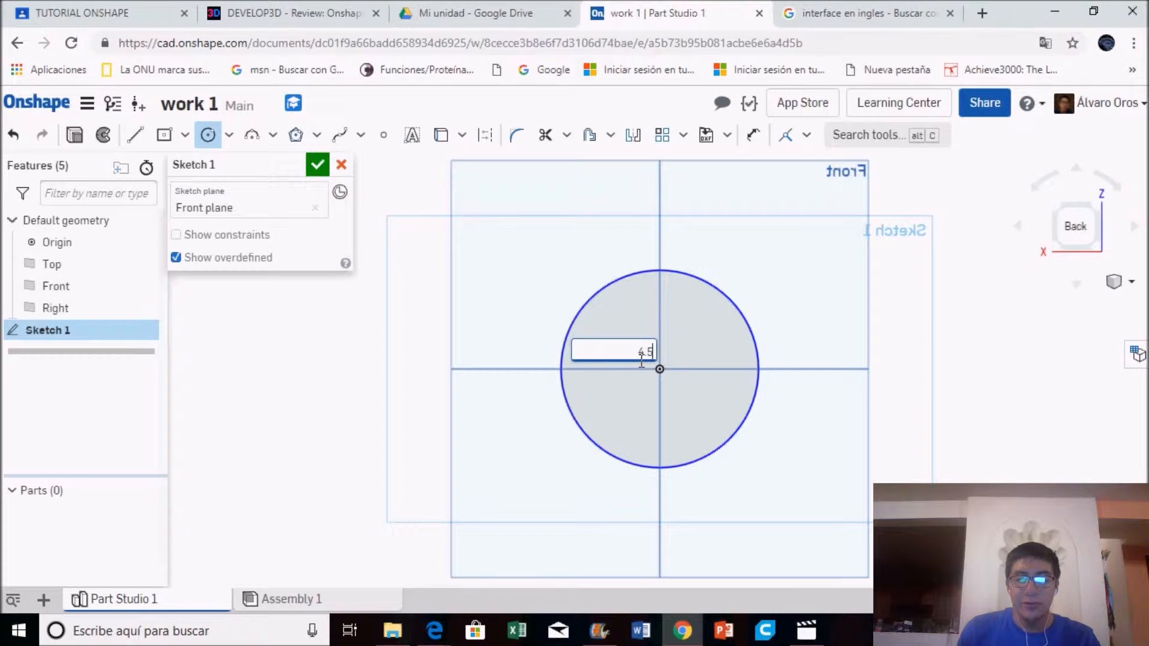
key("Return")
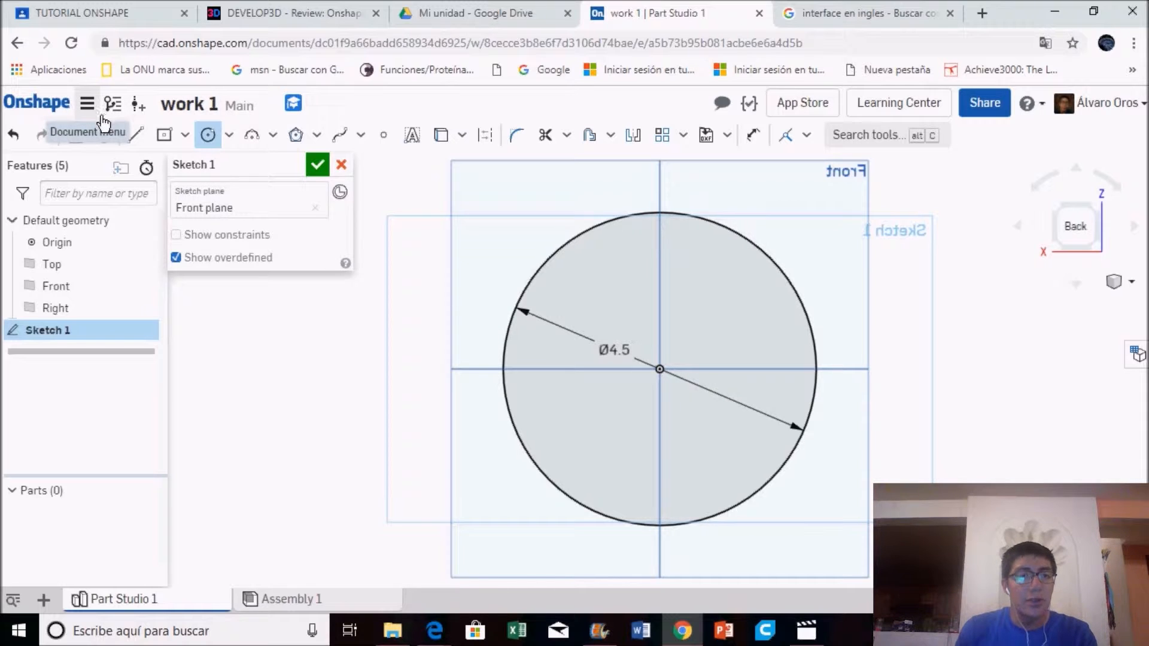
Set the workspace's default length unit to Millimeter with length decimals shown as 0.12.
left_click(88, 104)
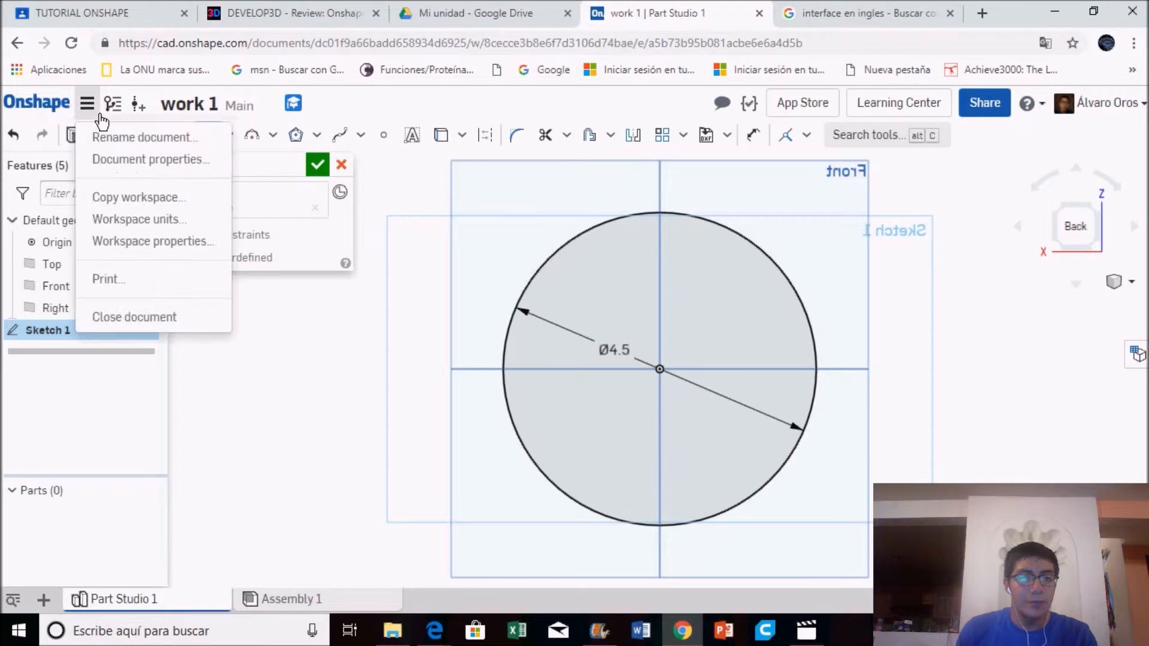
left_click(159, 222)
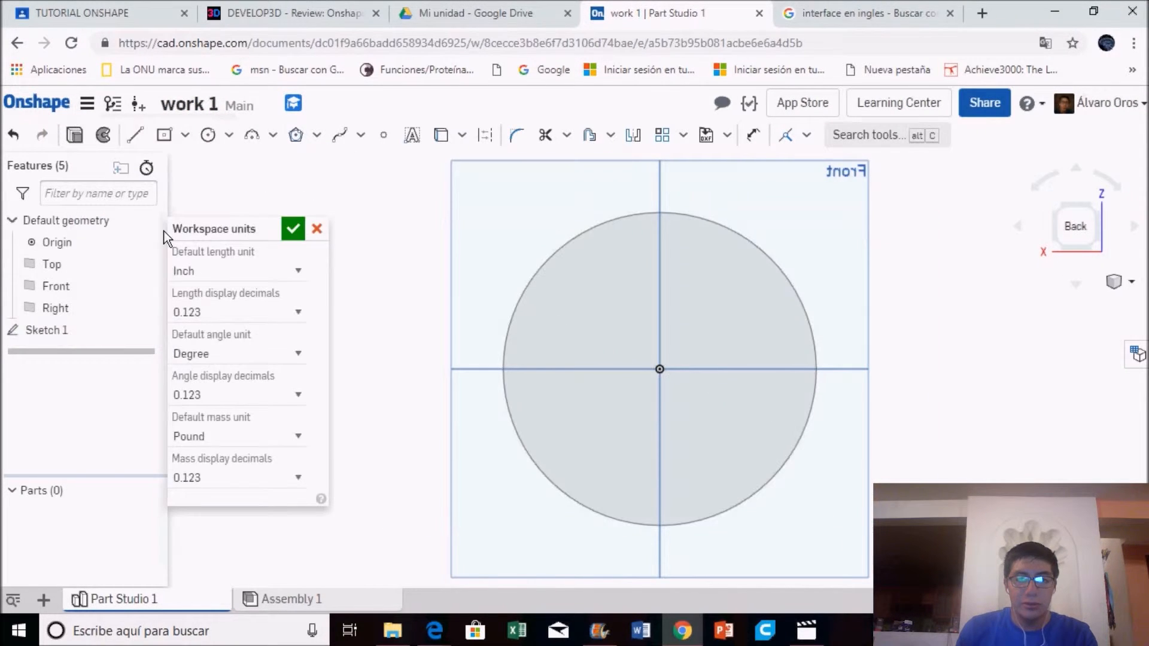
left_click(250, 276)
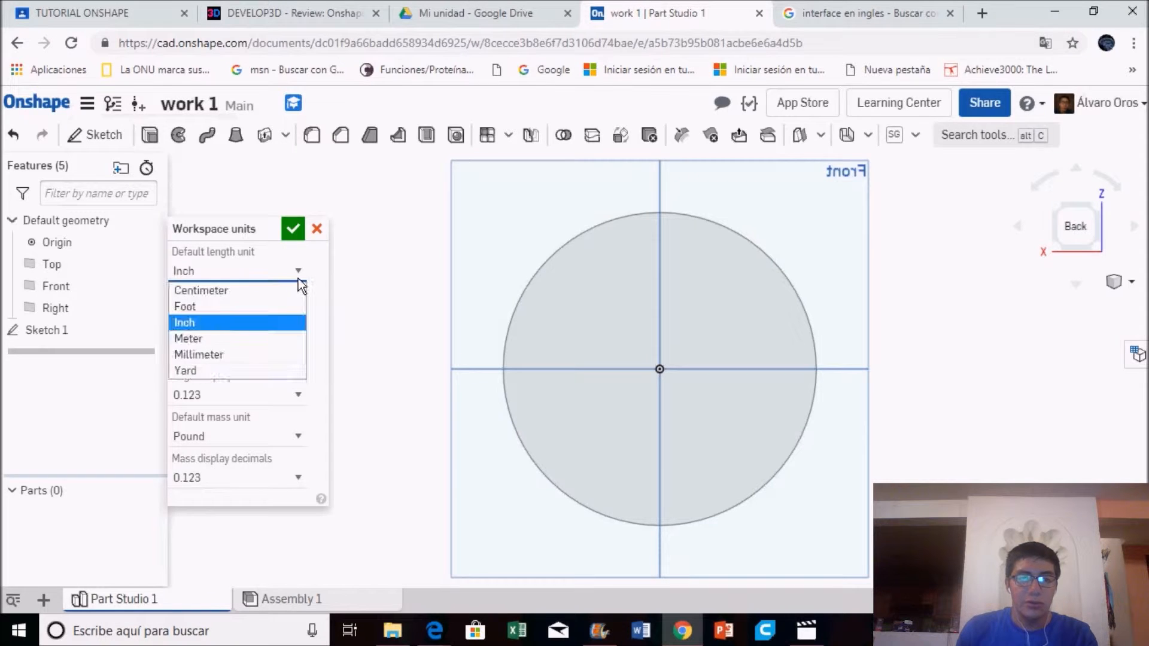
left_click(231, 357)
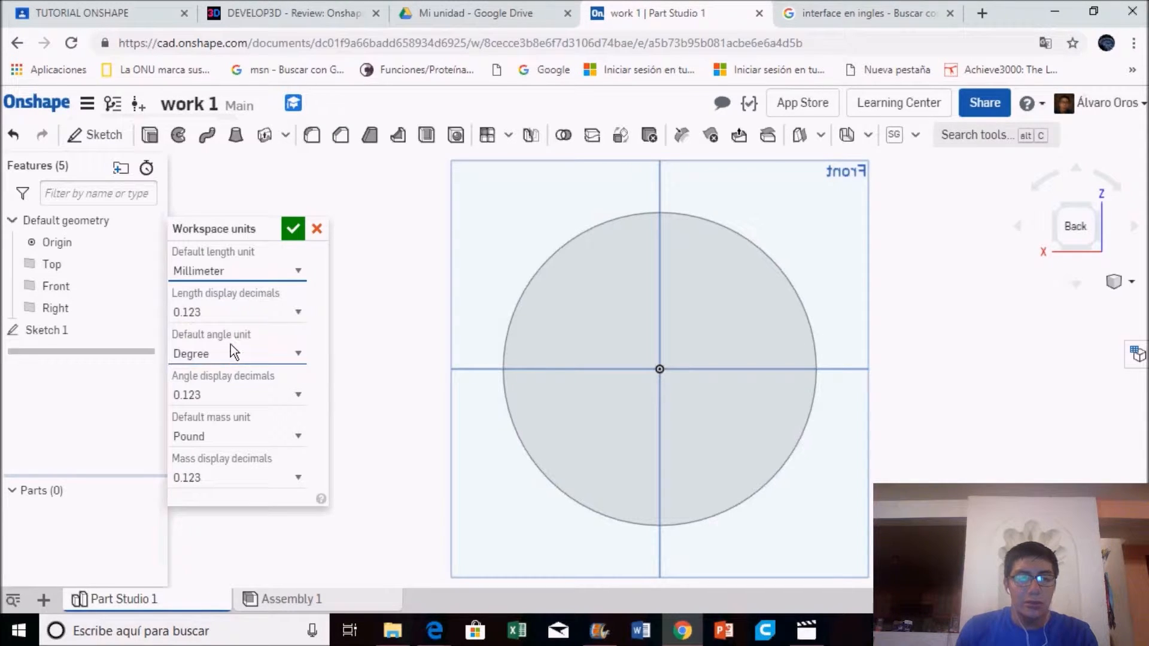
left_click(223, 315)
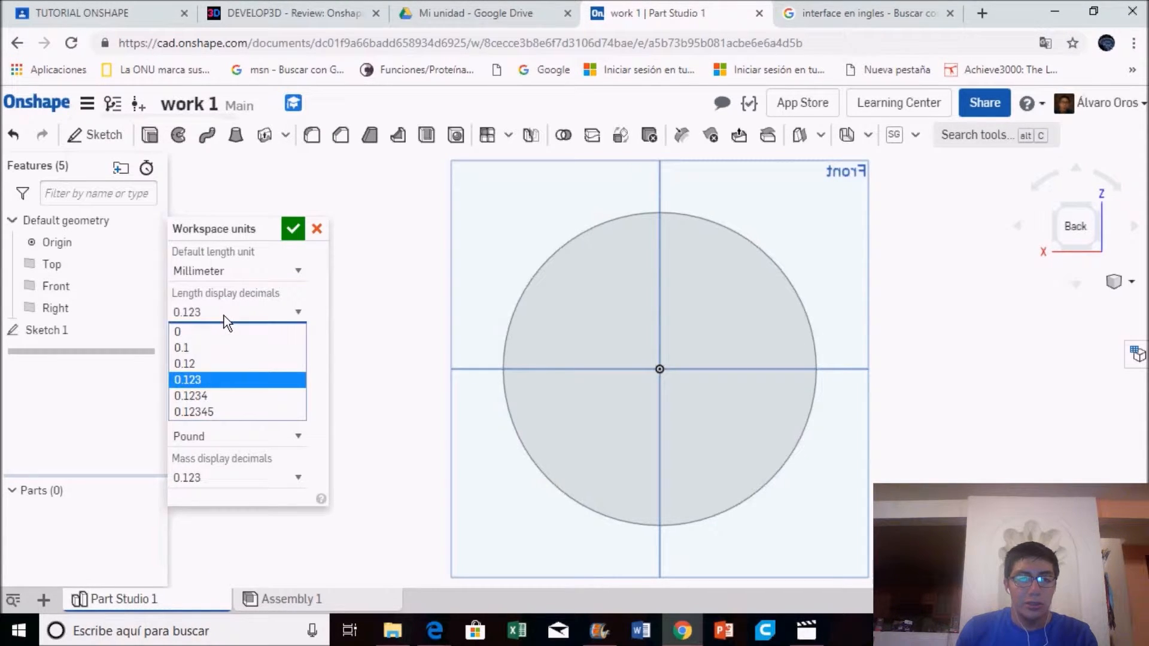
left_click(214, 365)
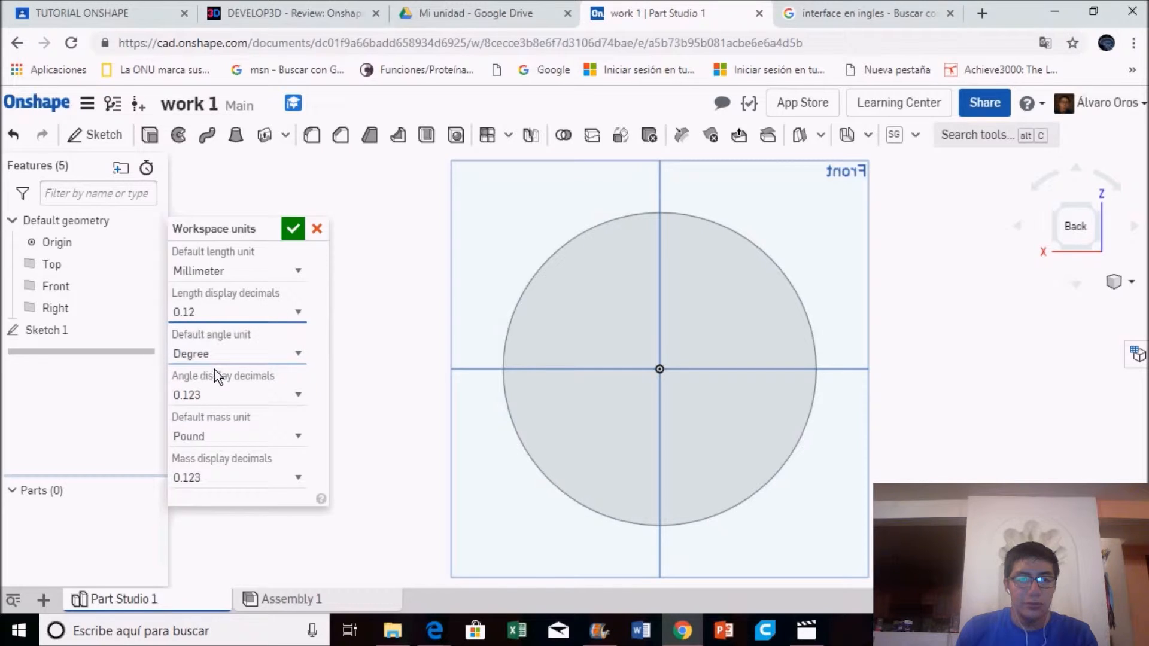
Set the default mass unit to Kilogram with 0.123 mass decimals, set angle decimals to 0.12, and apply the workspace units.
left_click(256, 446)
left_click(231, 473)
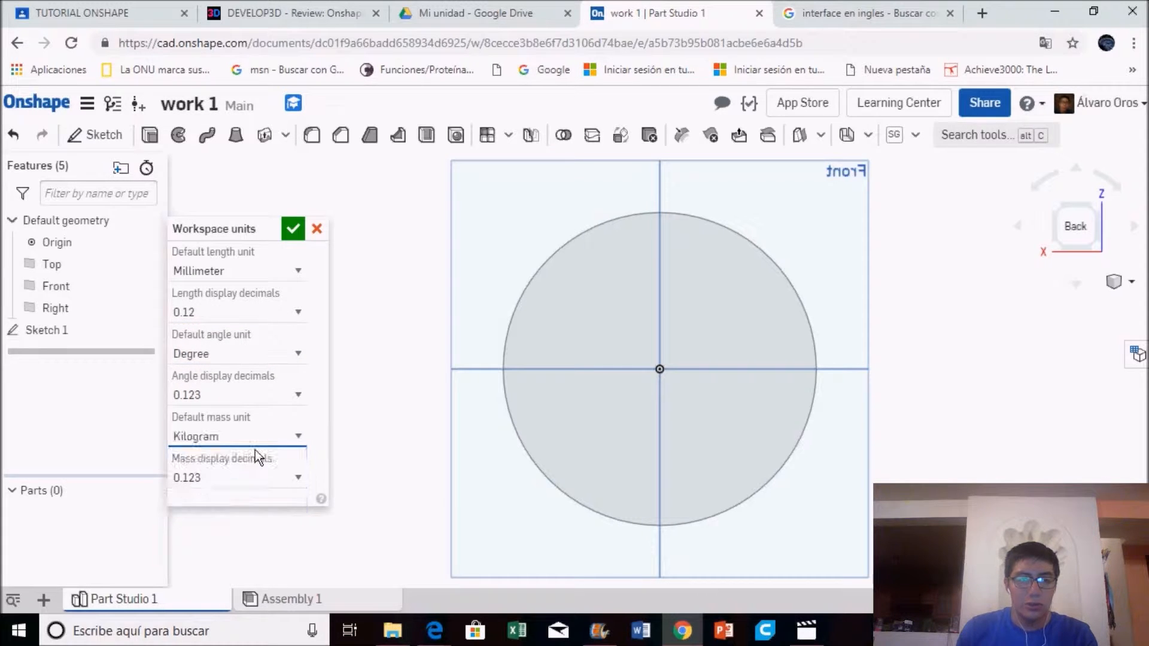
left_click(280, 479)
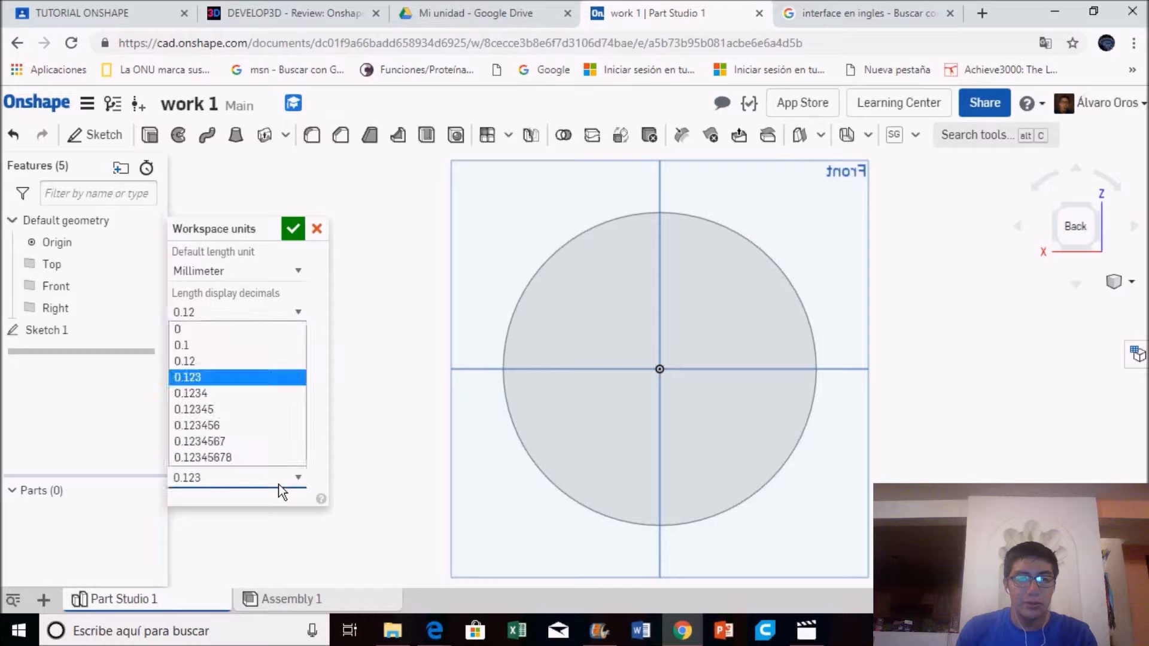
left_click(242, 375)
left_click(242, 401)
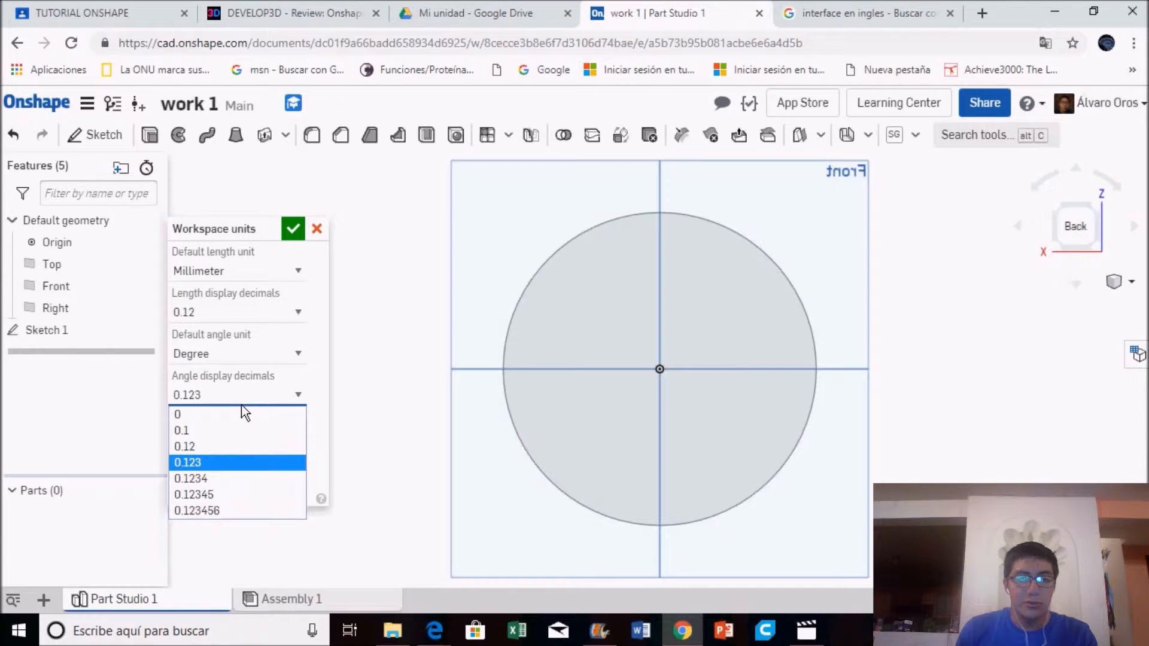
left_click(208, 447)
left_click(296, 235)
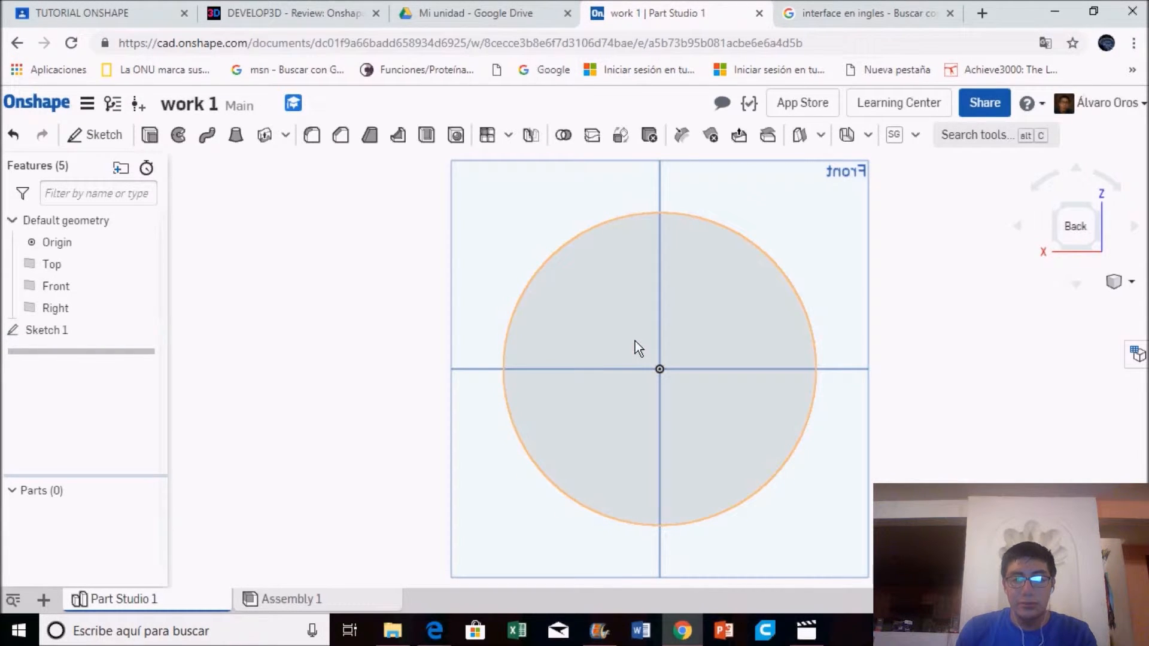
Extrude the circle region as a new blind solid with a depth of 60 mm.
left_click(629, 336)
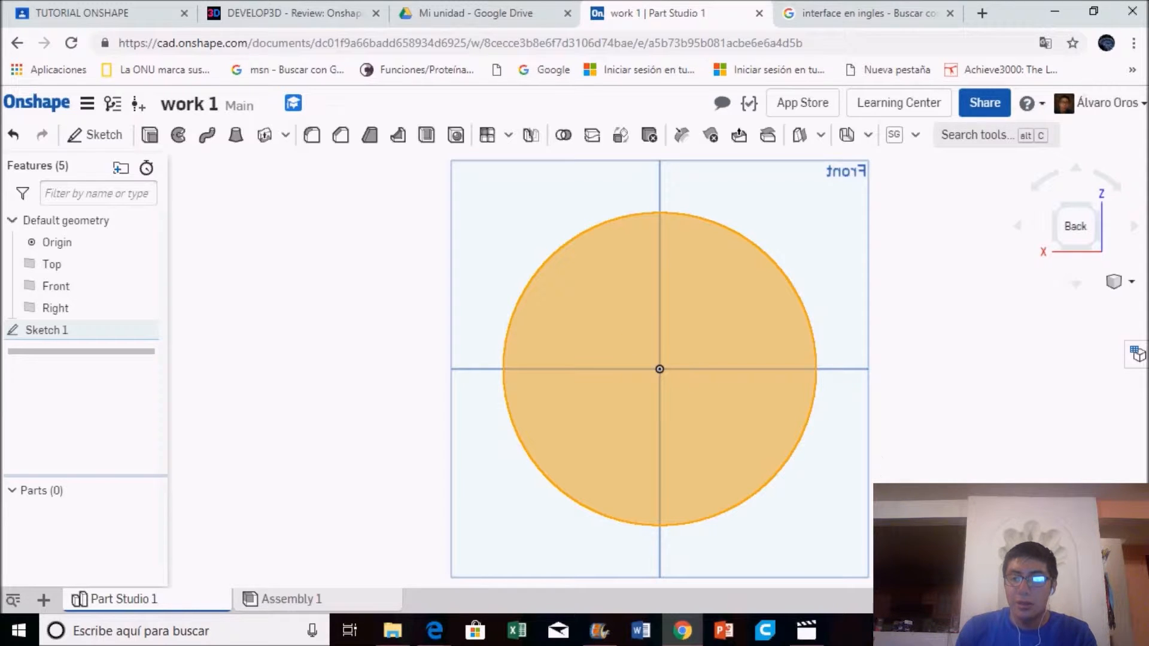
left_click(150, 135)
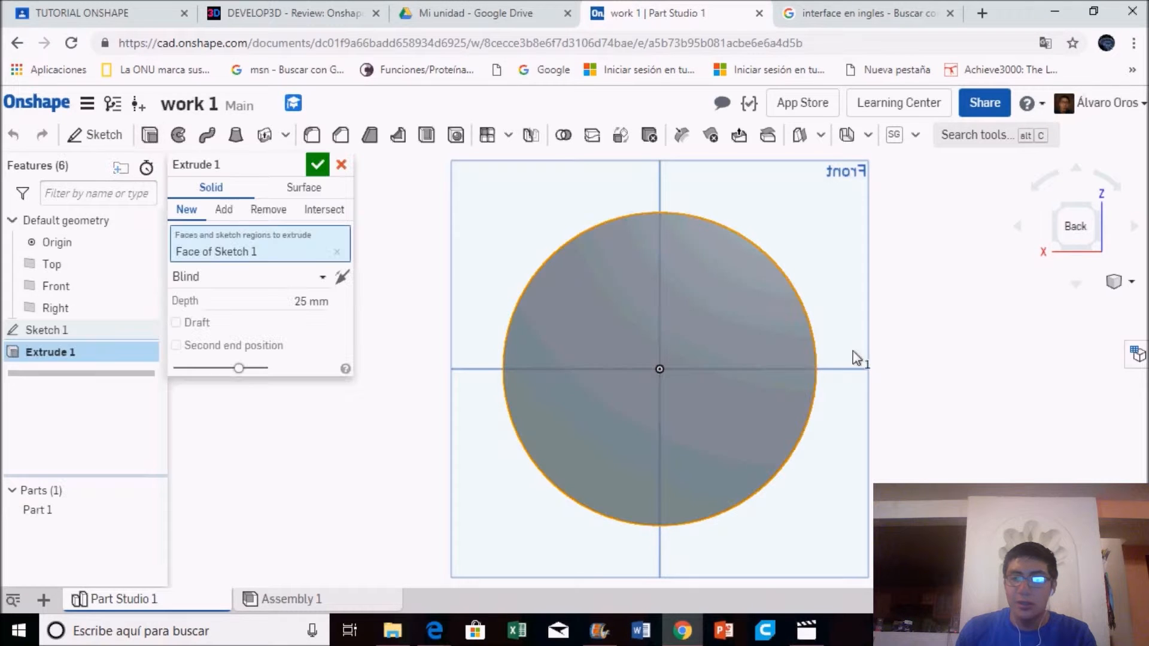
left_click(1075, 285)
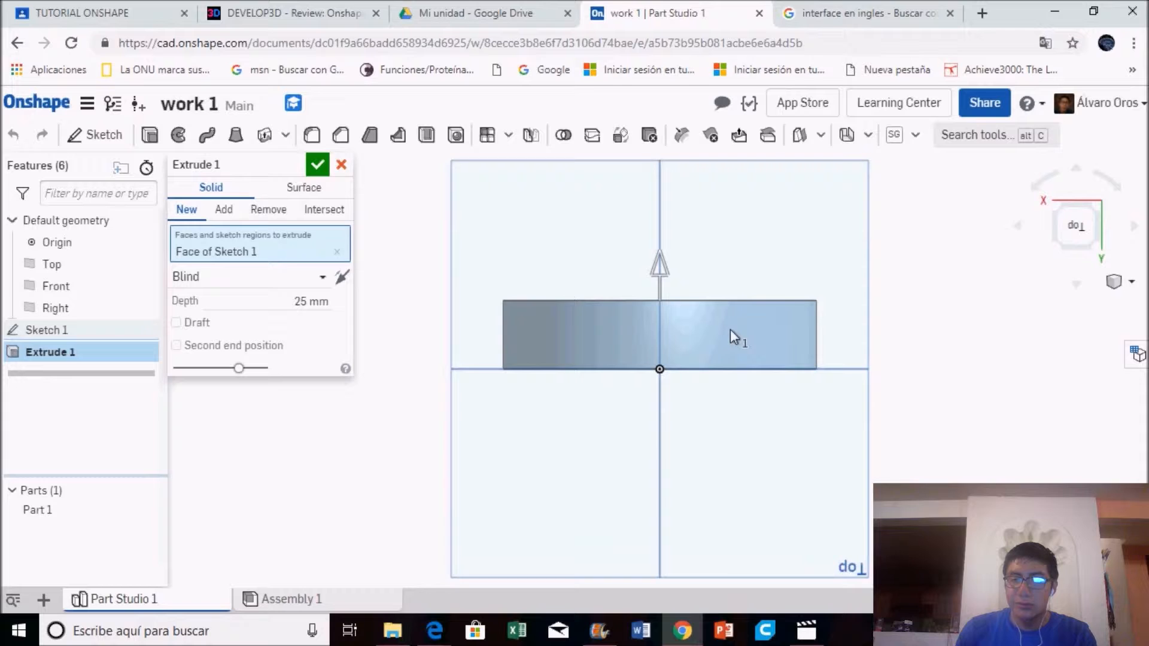
left_click(227, 310)
left_click(319, 312)
key("BackSpace")
key("BackSpace")
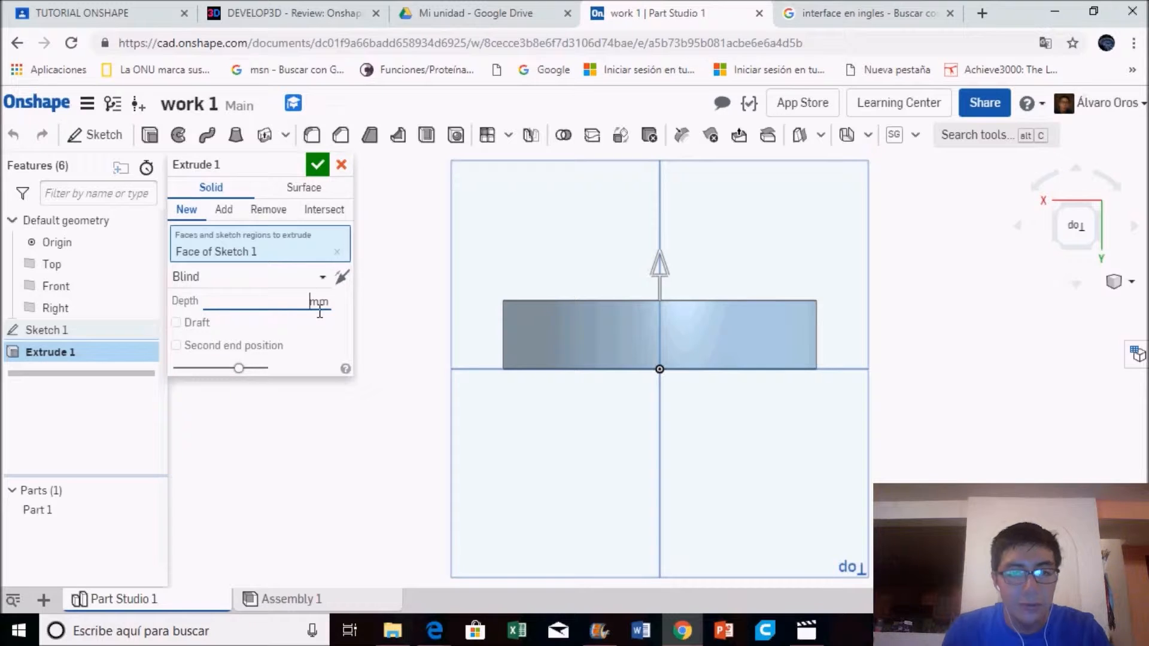
type("60")
key("Return")
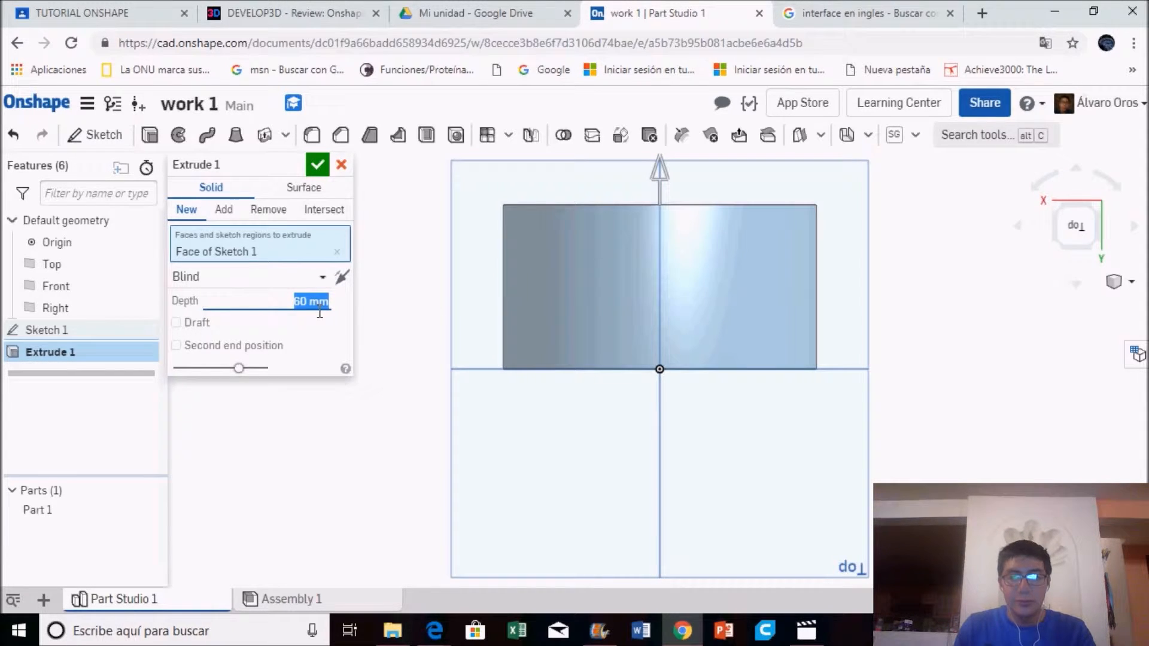
left_click(1078, 172)
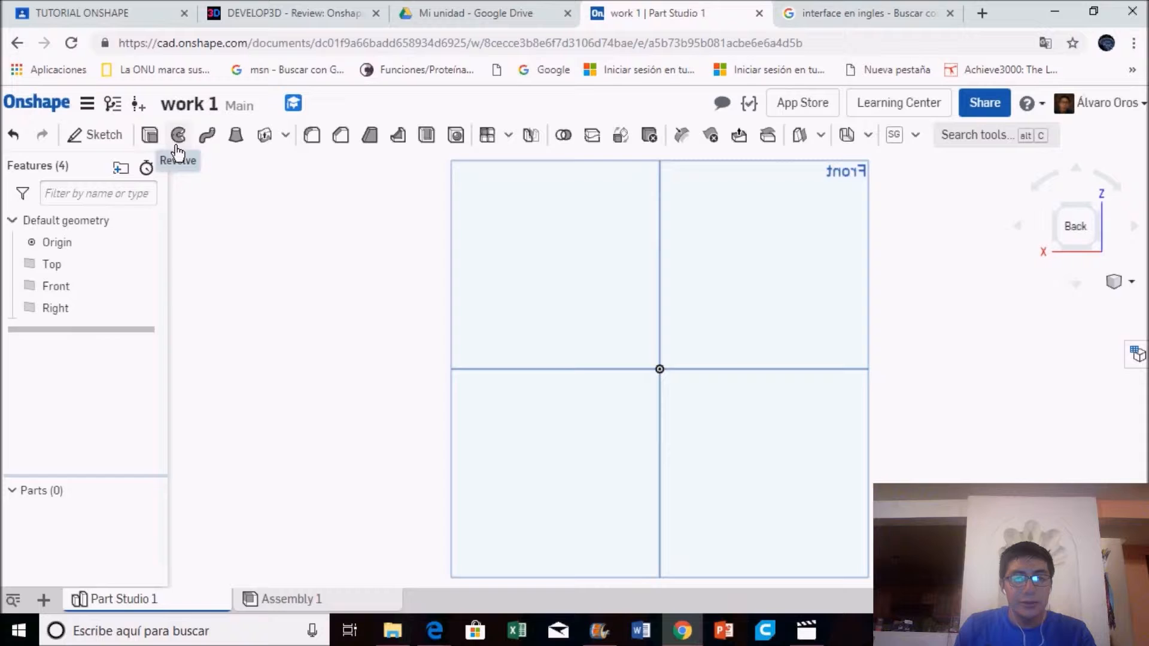
Draw a center point rectangle about 59 by 28 mm away from the origin in a new sketch on the Front plane.
left_click(523, 274)
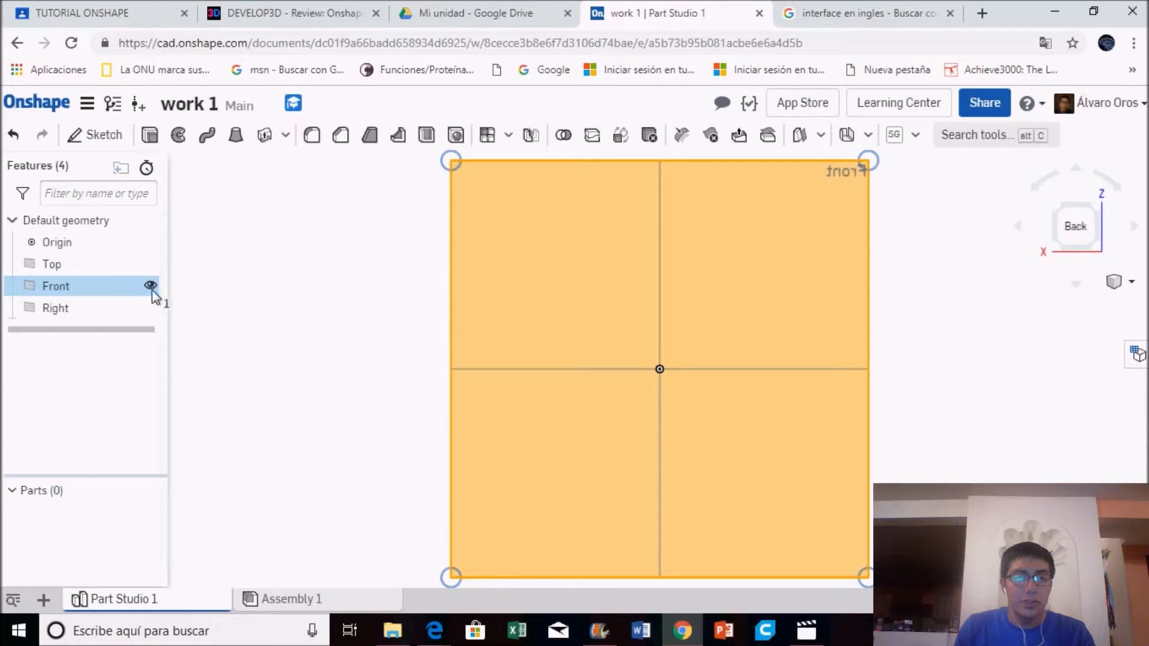
left_click(102, 135)
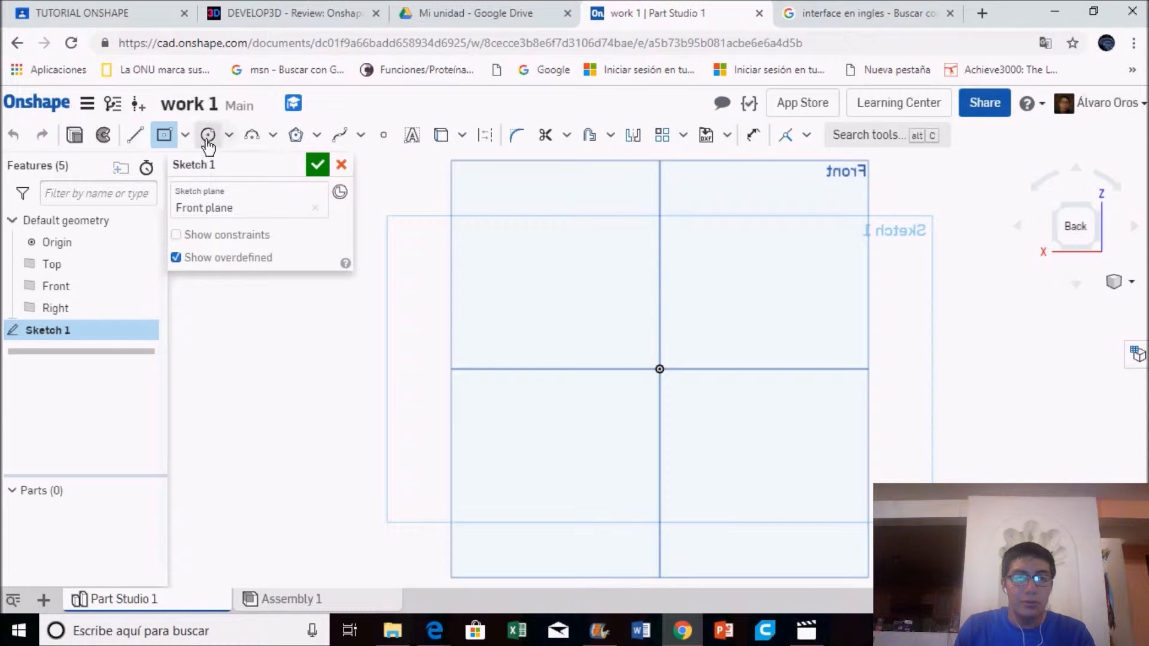
left_click(189, 137)
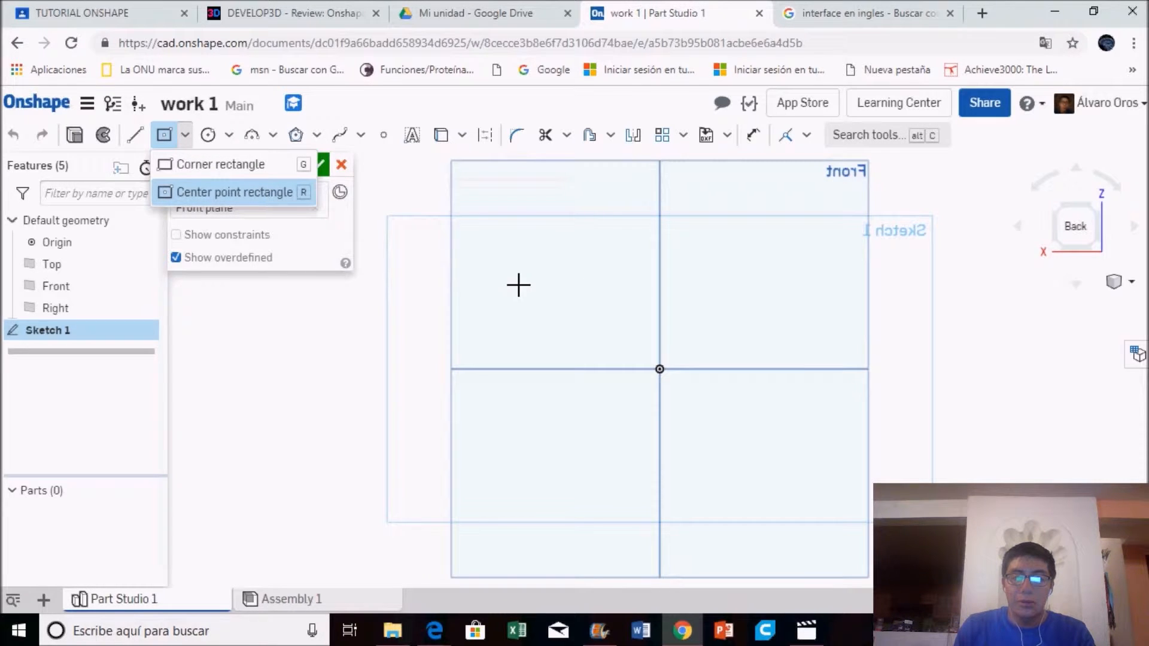
left_click(533, 302)
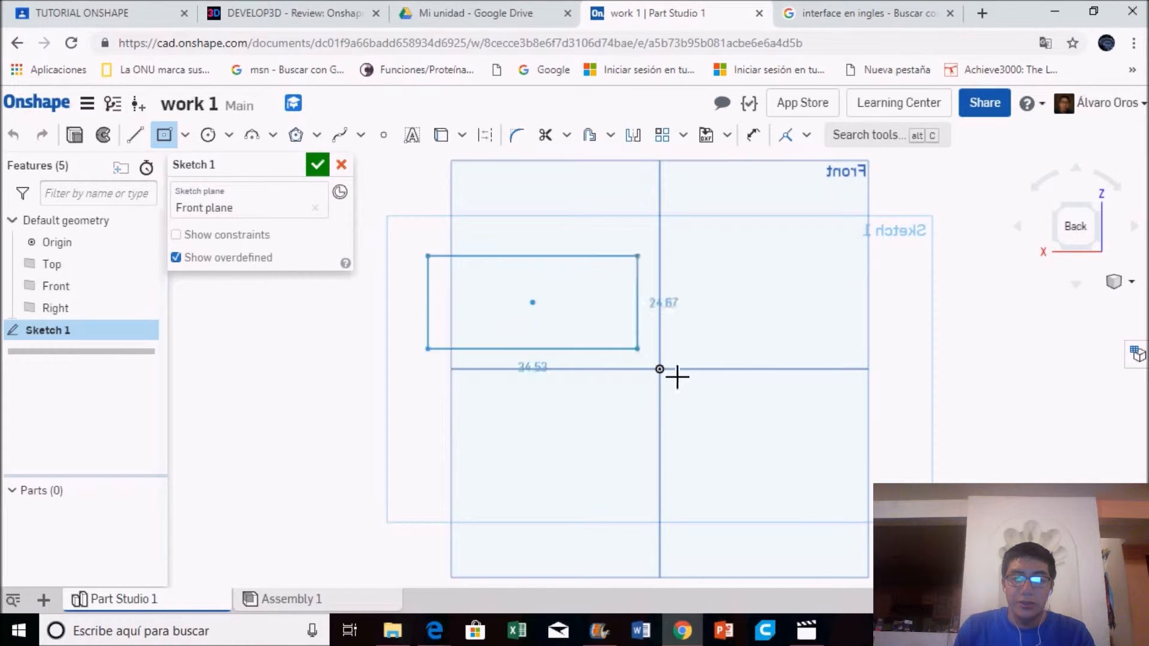
left_click(623, 352)
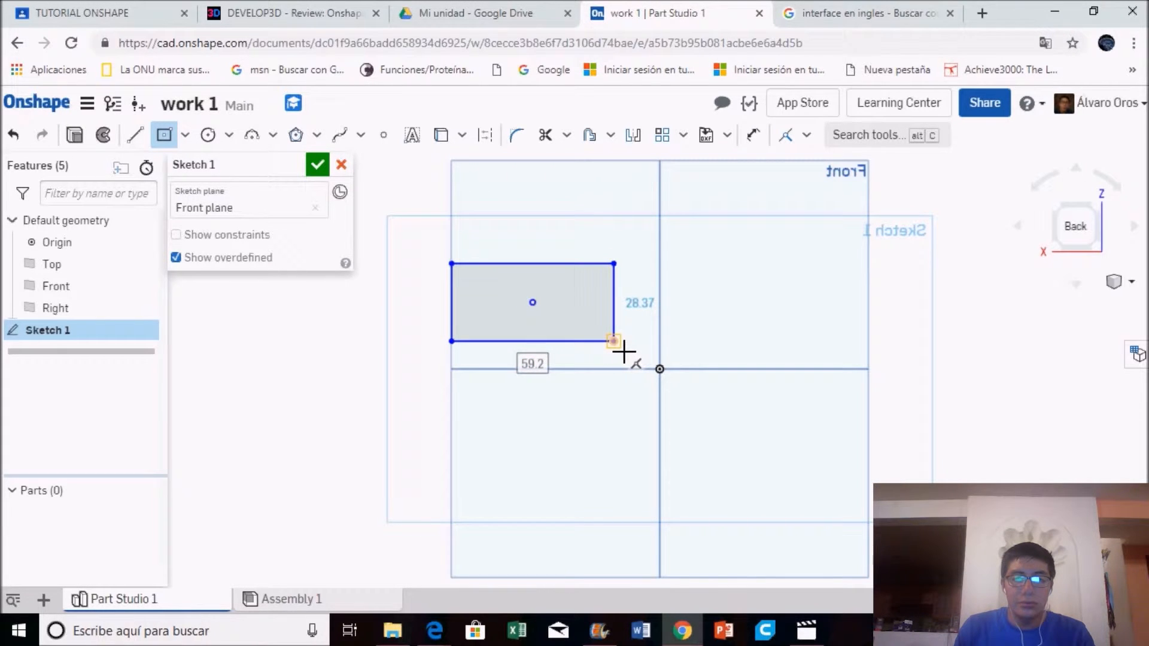
key("Escape")
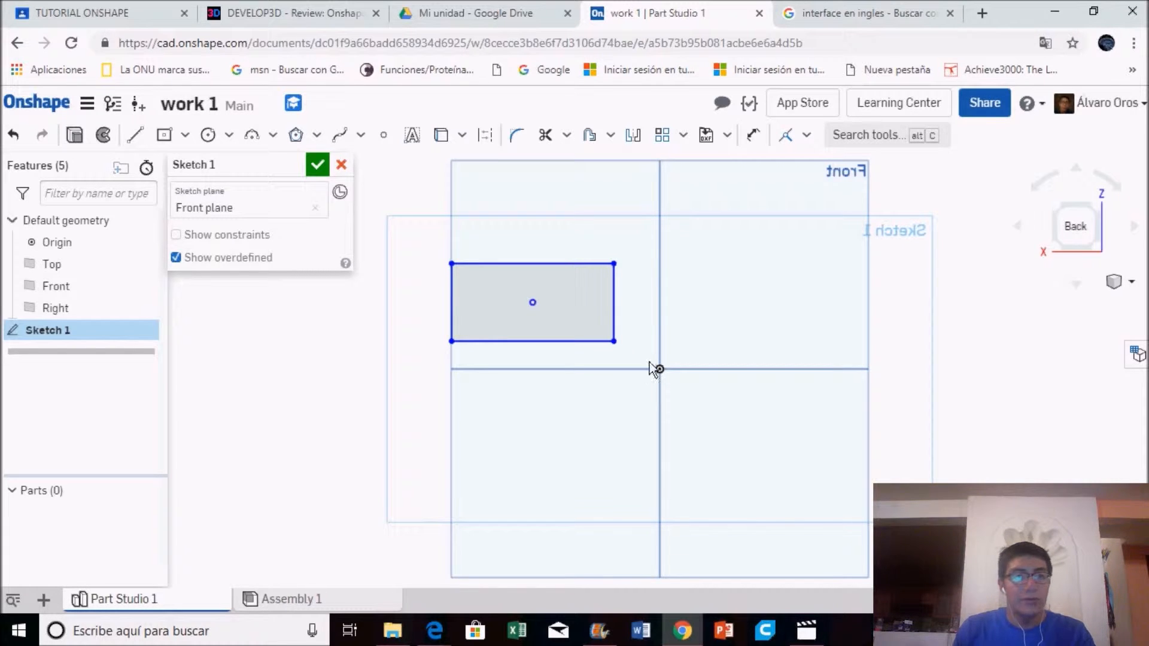
Draw two more center point rectangles in the sketch, the last about 75 by 35 mm, and discard the whole sketch.
left_click(164, 135)
left_click(550, 393)
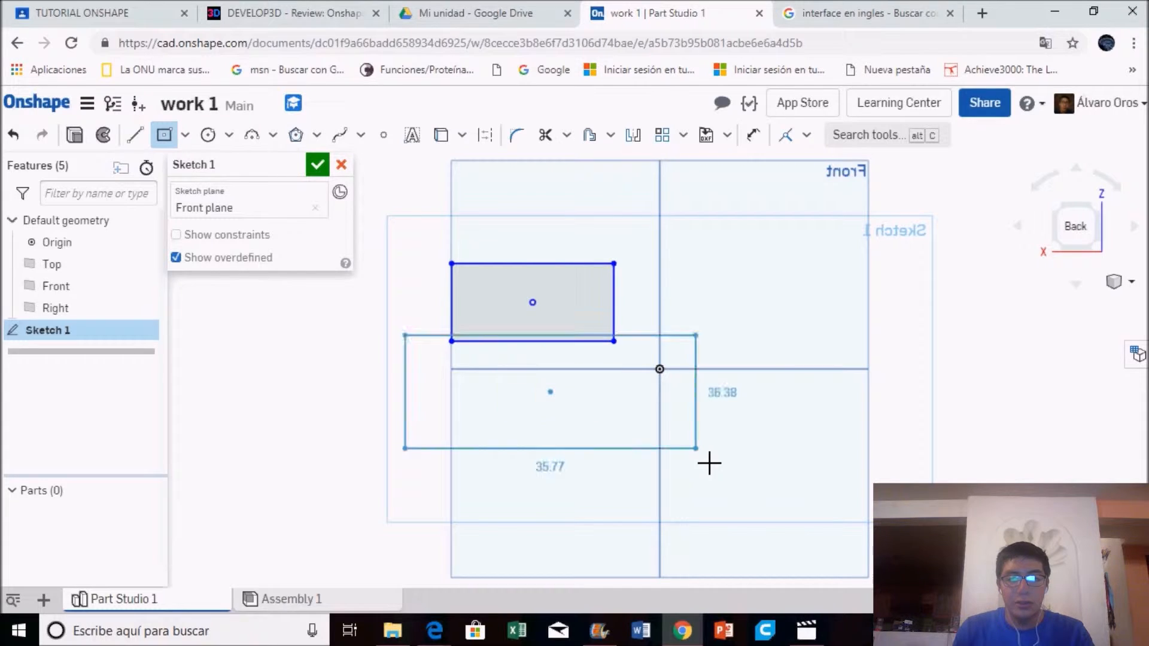
left_click(696, 449)
left_click(728, 296)
left_click(831, 344)
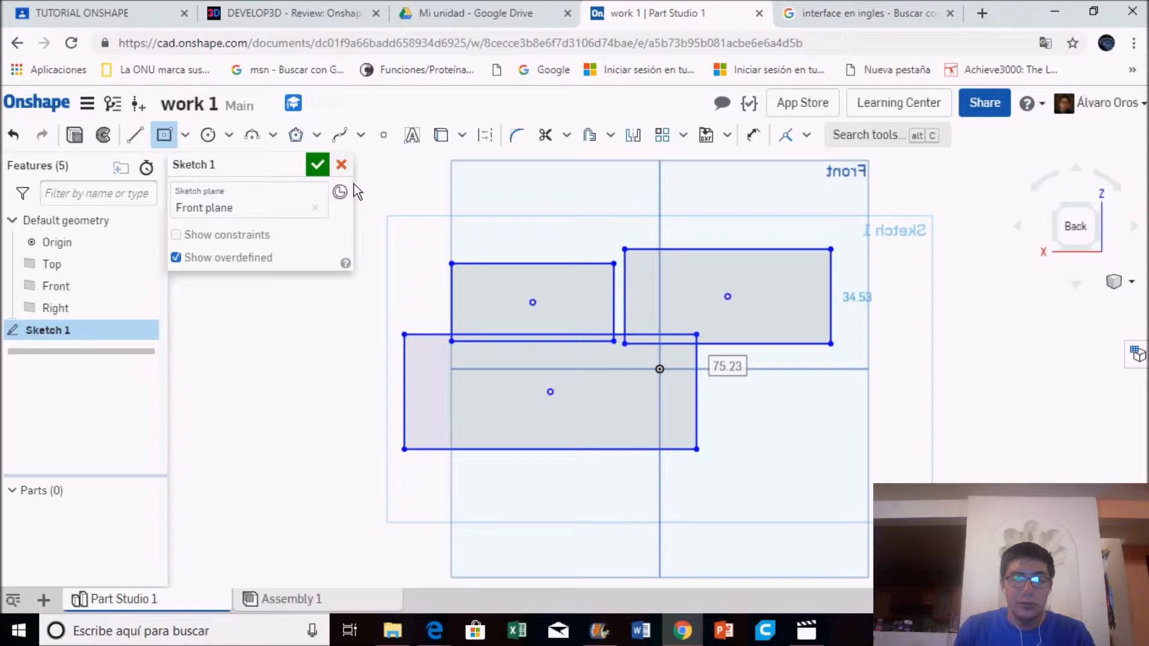
key("Escape")
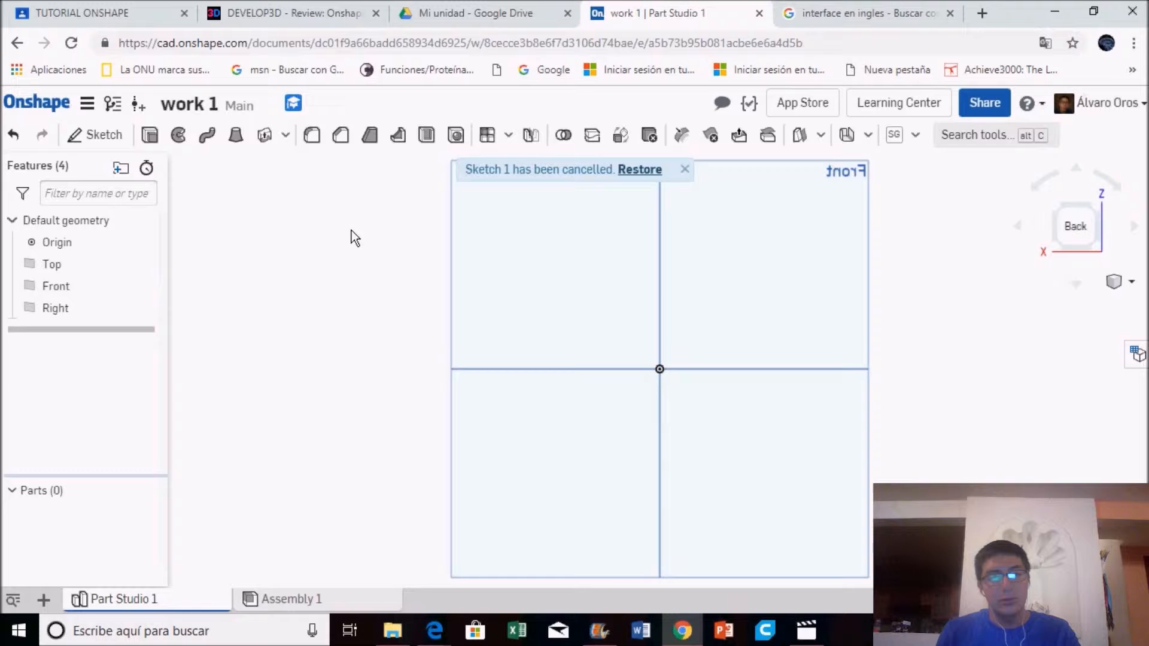
Draw a center point rectangle about 79 by 42 mm centered on the origin in a new sketch on the Front plane.
left_click(508, 304)
left_click(105, 148)
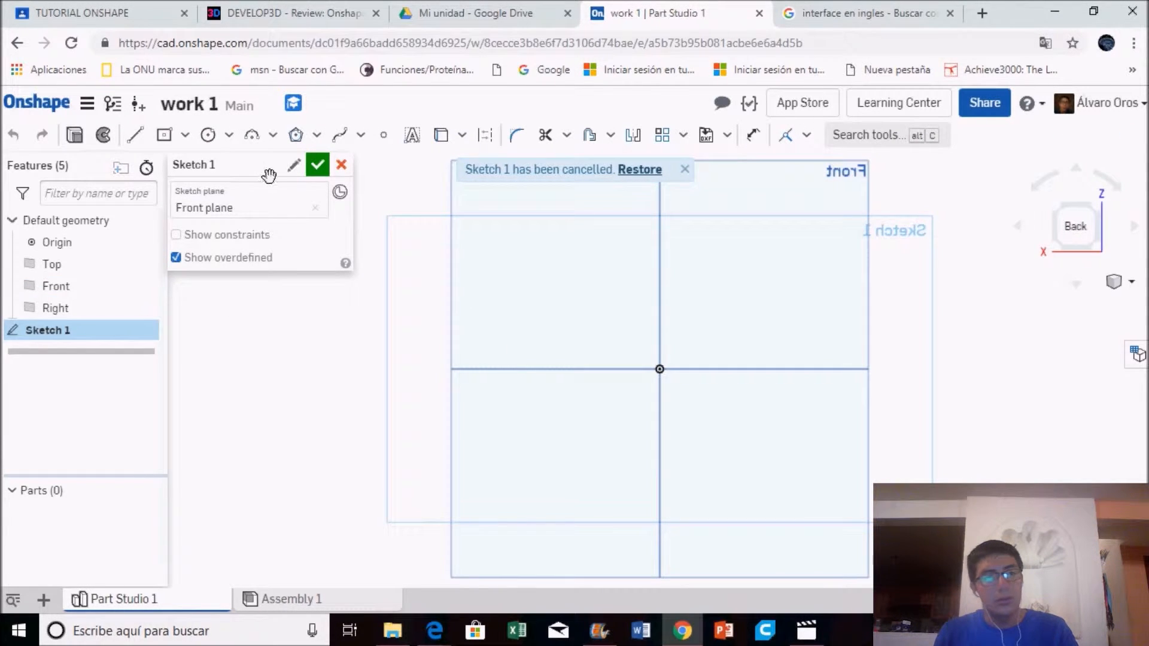
left_click(173, 144)
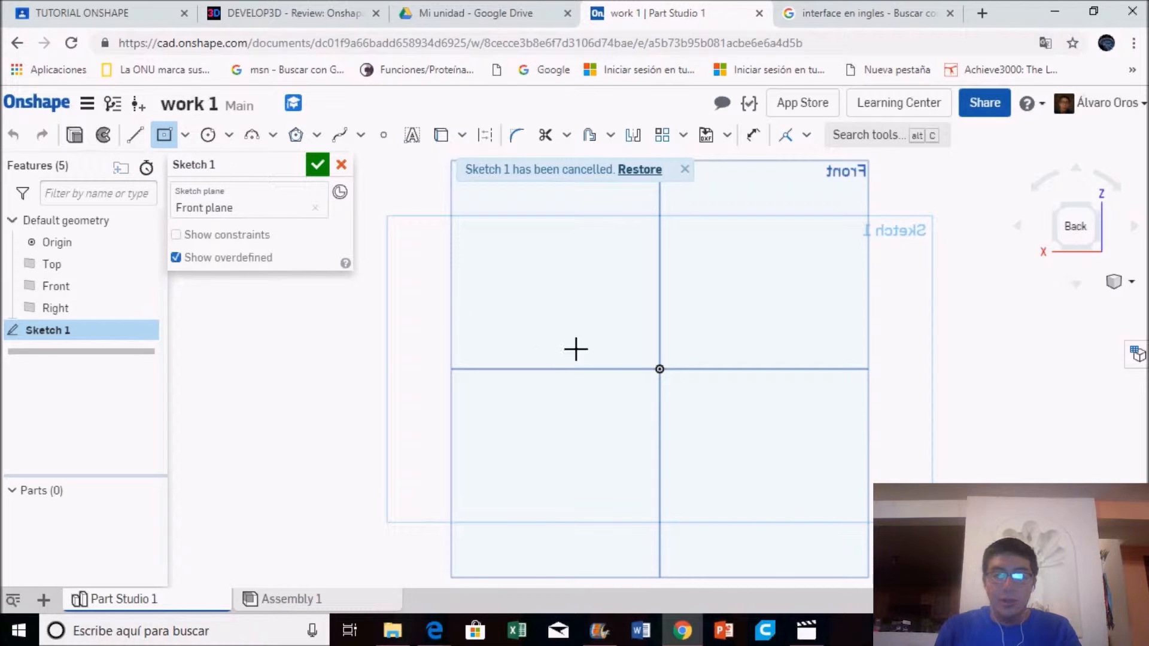
left_click(660, 370)
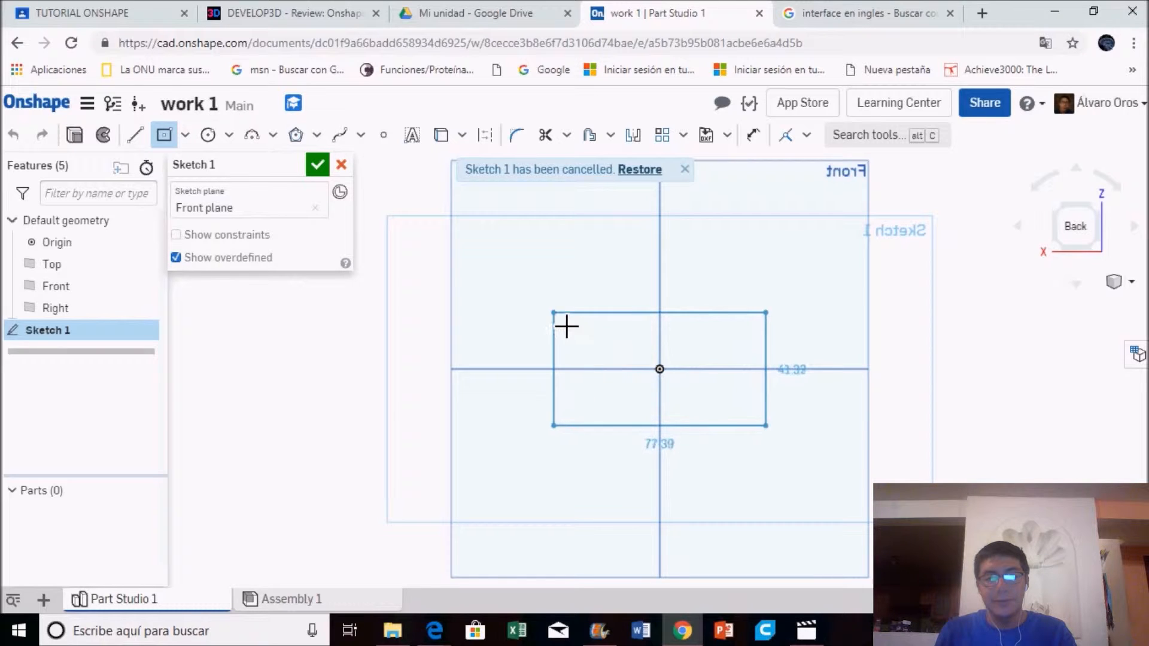
left_click(552, 313)
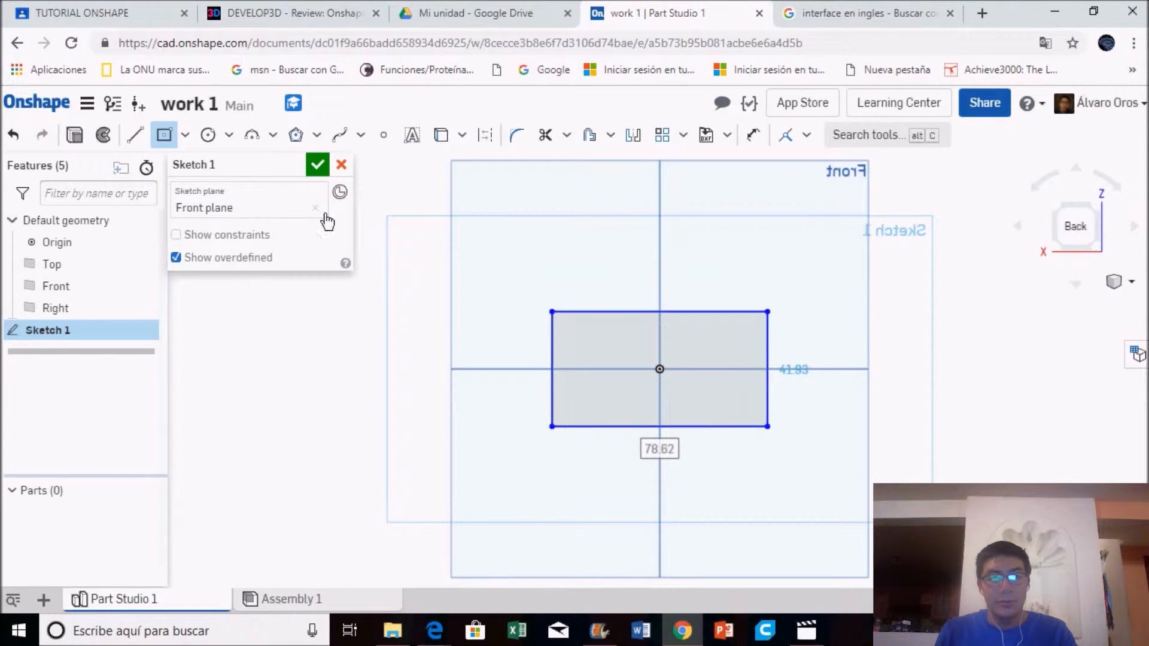
key("Escape")
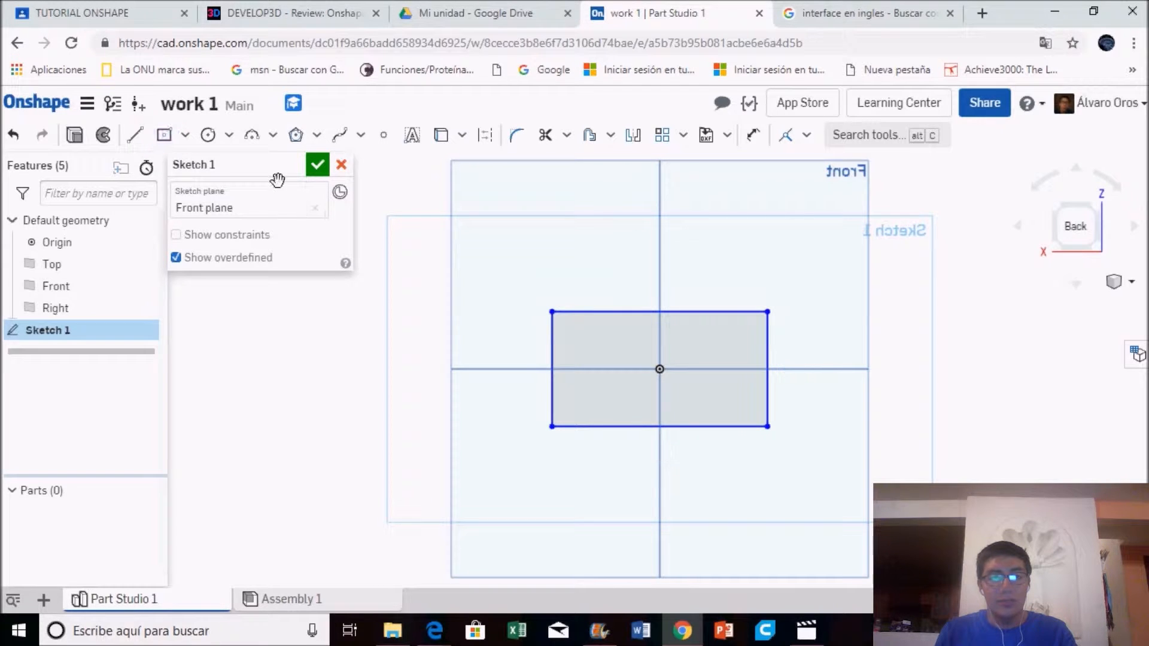
Draw two circles about 17 mm in diameter inside the rectangle, one on each side of the origin along the horizontal axis.
left_click(219, 144)
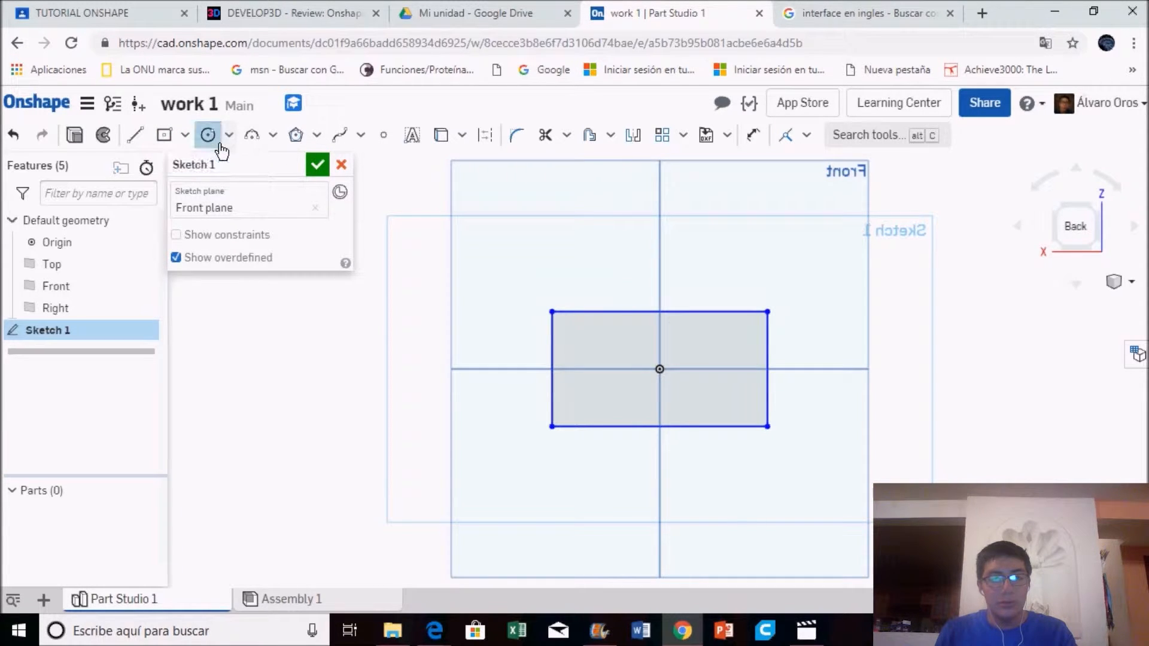
left_click(604, 369)
left_click(630, 371)
left_click(720, 370)
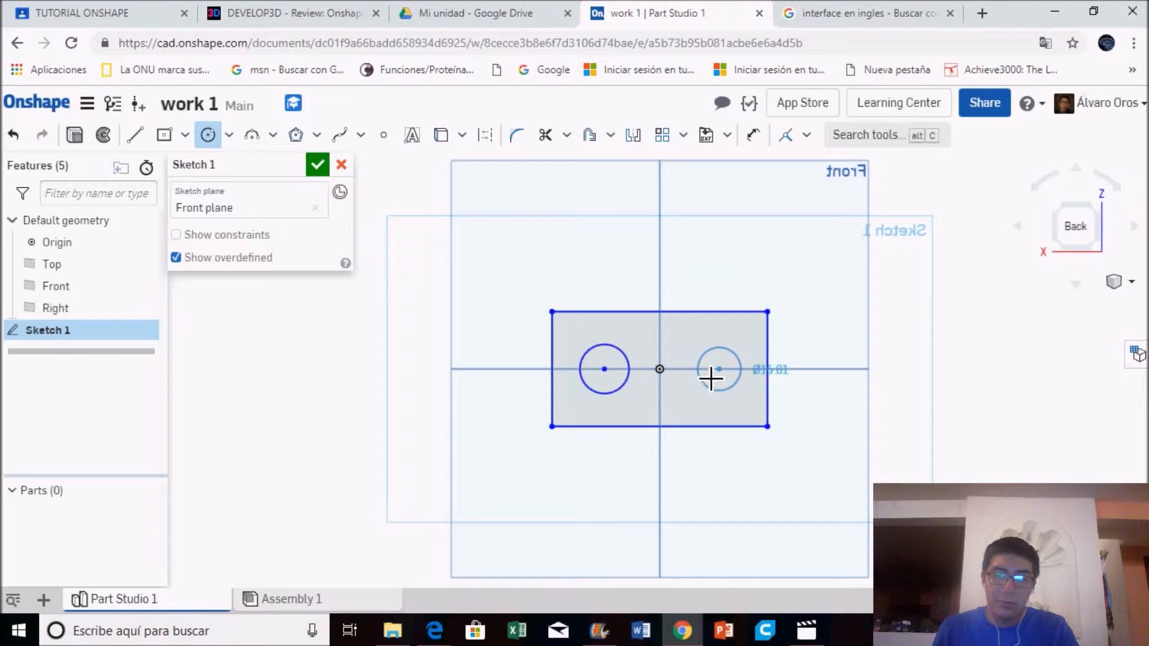
left_click(709, 377)
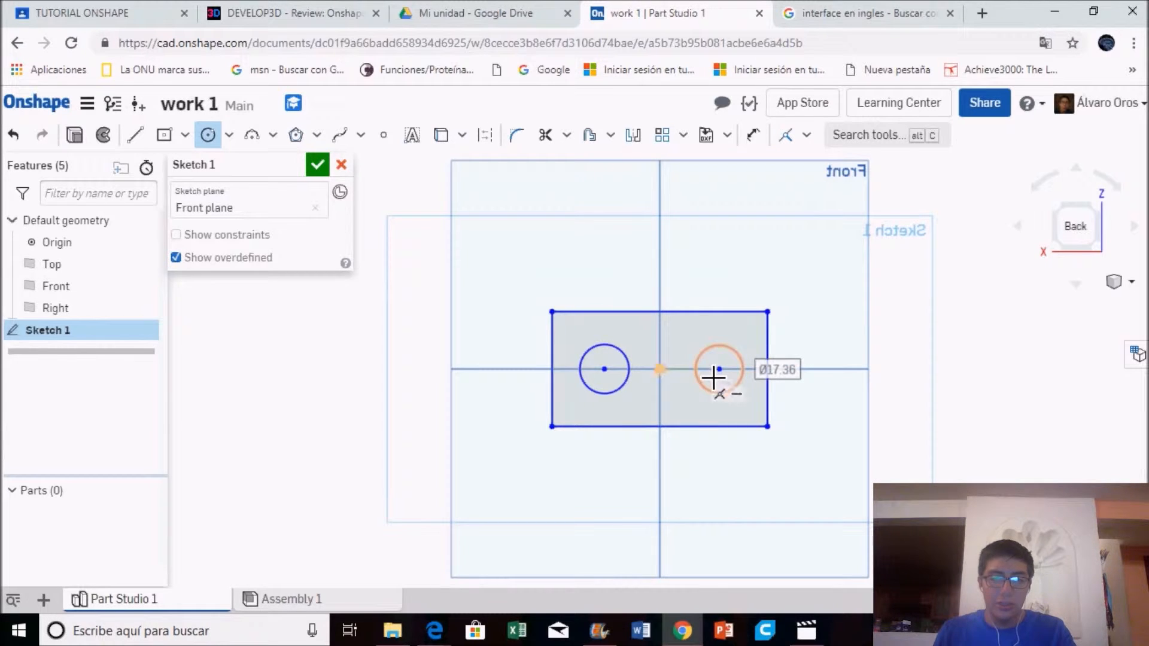
Extrude the rectangle with its two circular holes as a new blind solid with a depth of 35 mm.
left_click(89, 153)
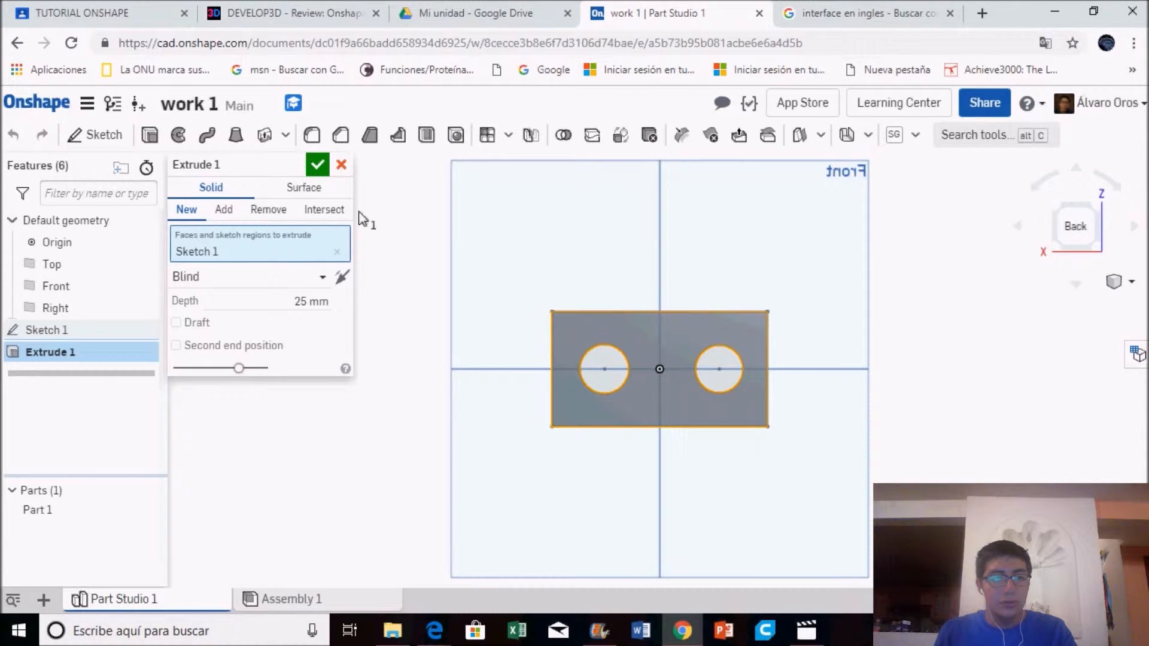
left_click(316, 308)
left_click(316, 310)
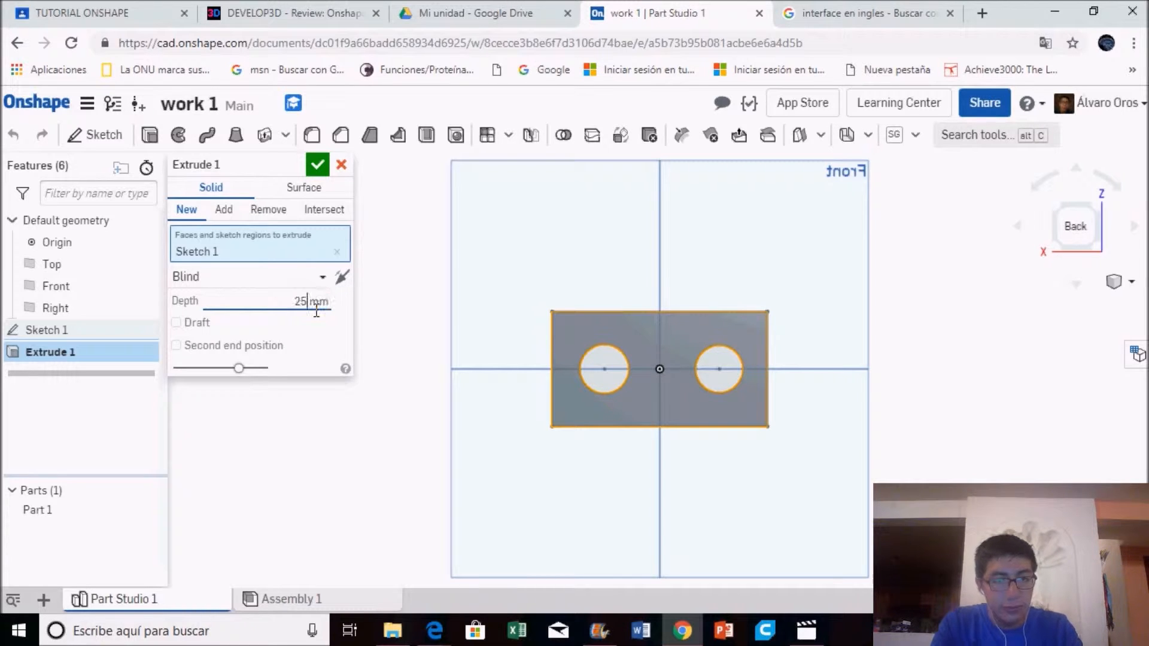
key("BackSpace")
key("BackSpace")
type("35")
key("Return")
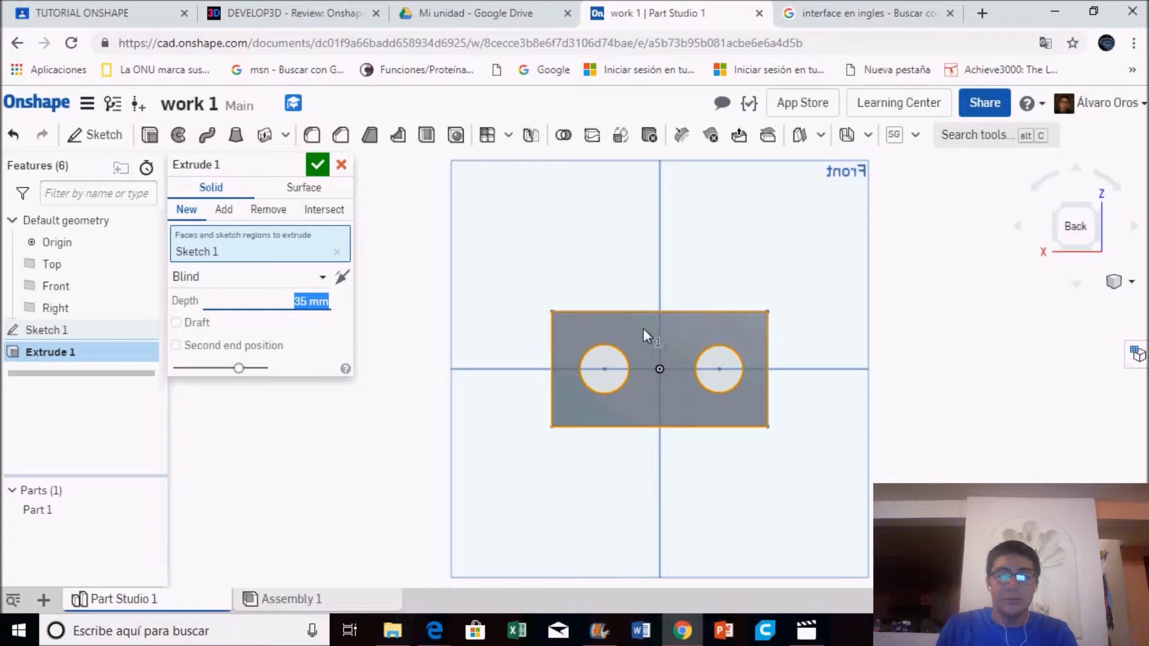
left_click(317, 164)
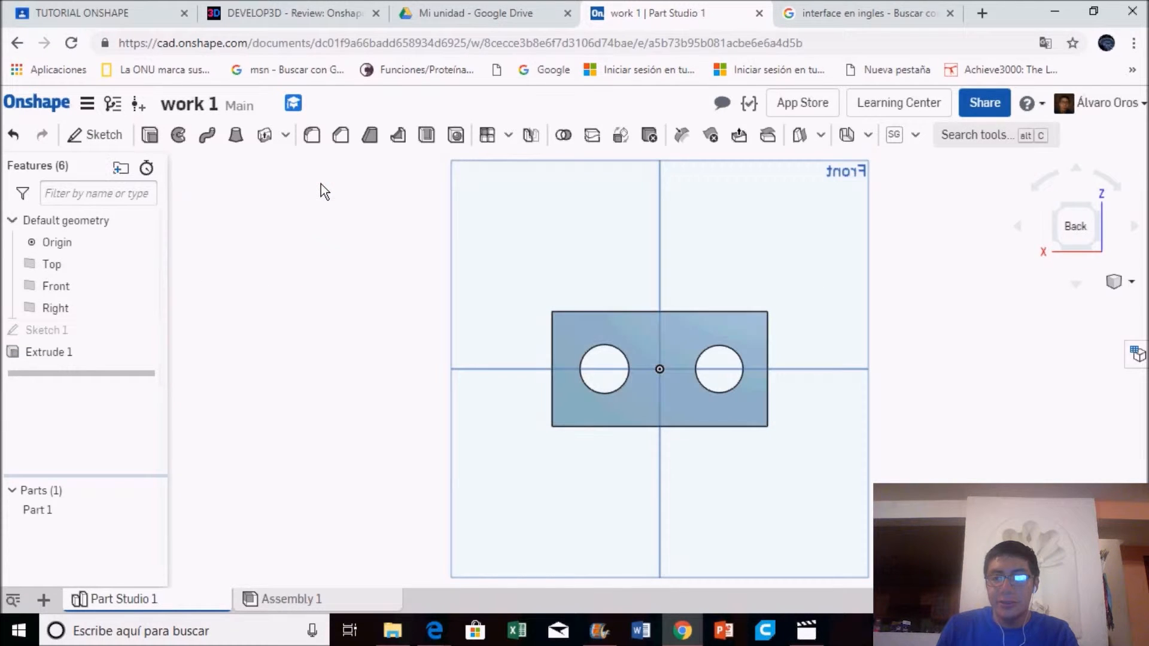
left_click(1085, 292)
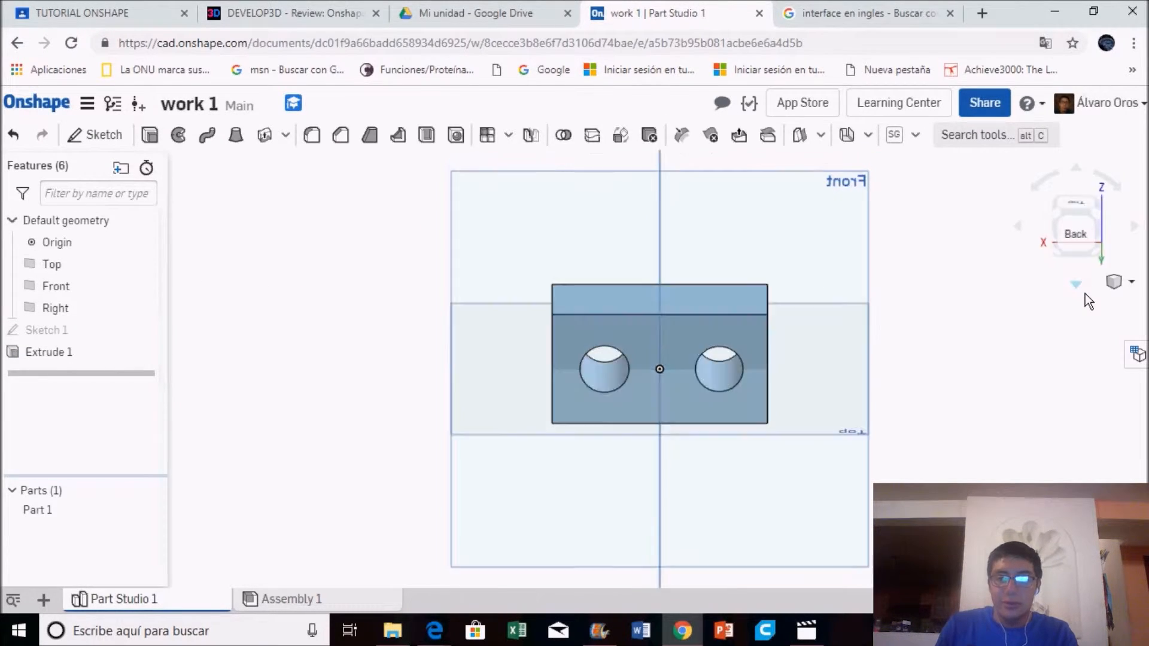
left_click(1086, 293)
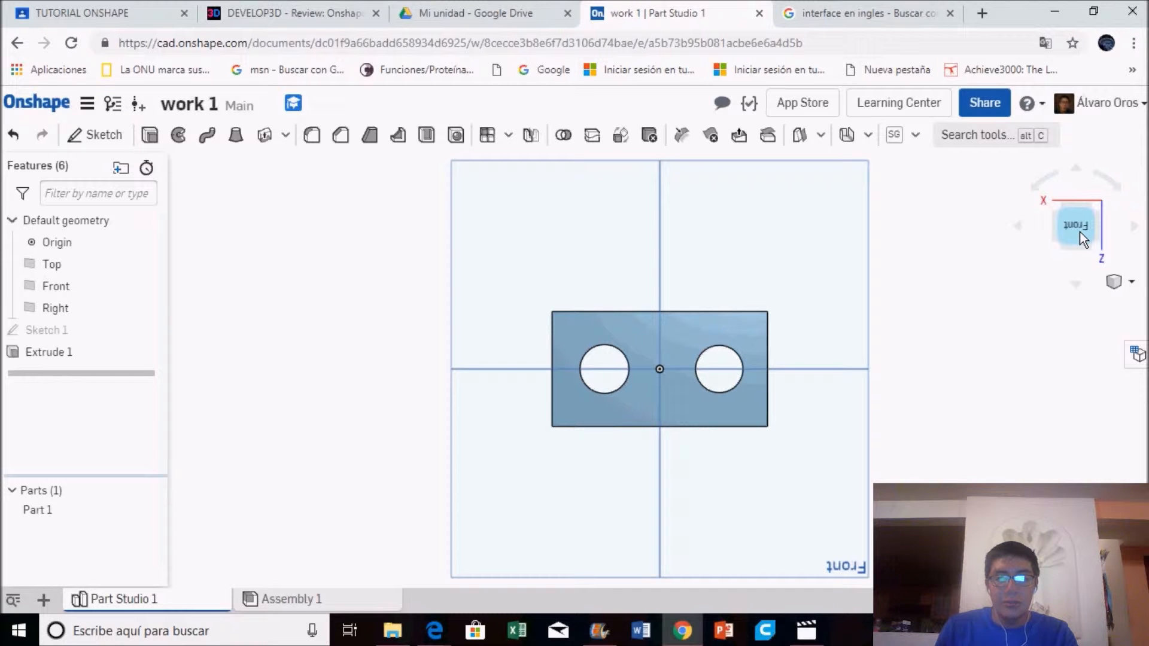
left_click(1085, 292)
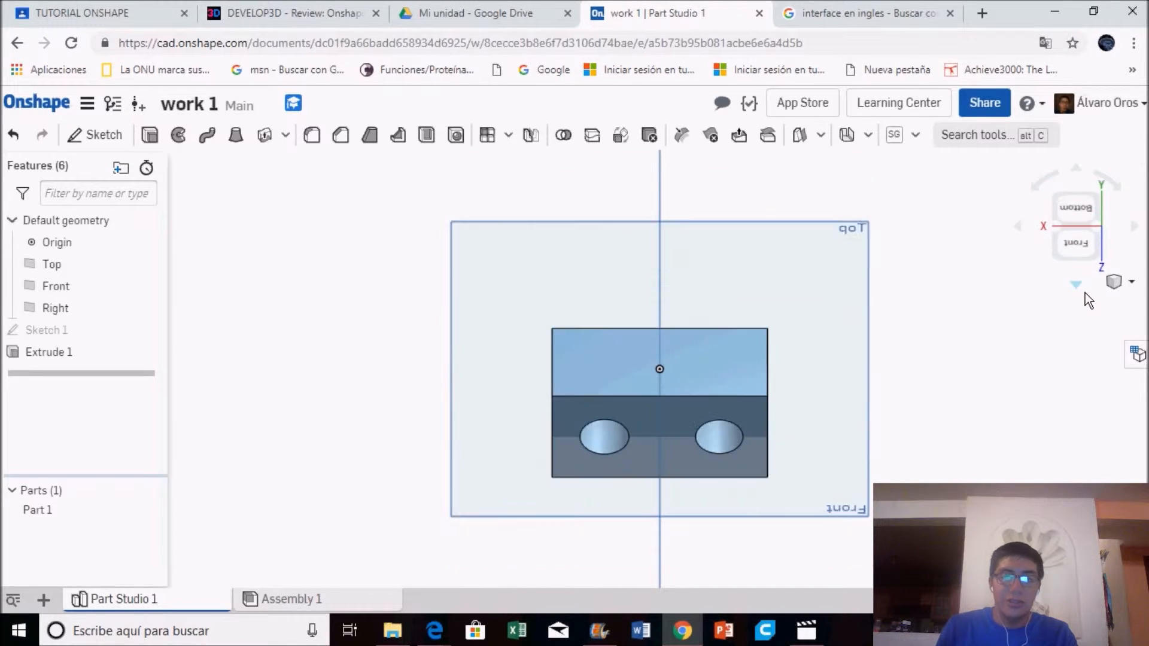
left_click(1085, 293)
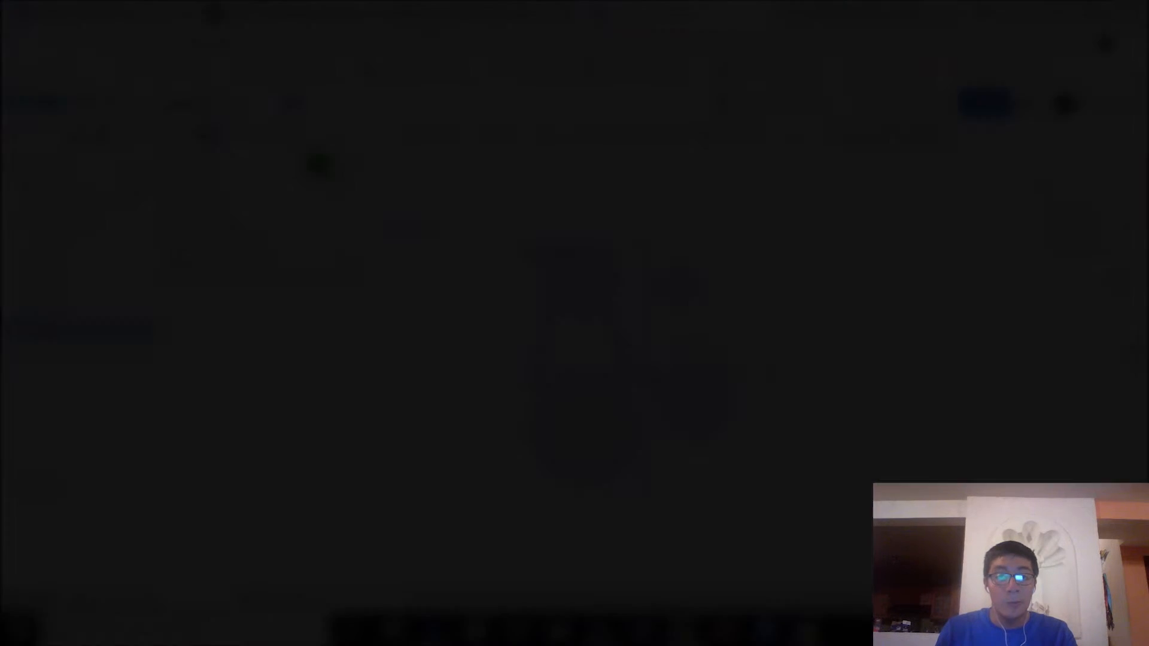
Make the upper endpoints of both slanted lines coincident with the upper-left circle in the Right plane sketch.
key("Escape")
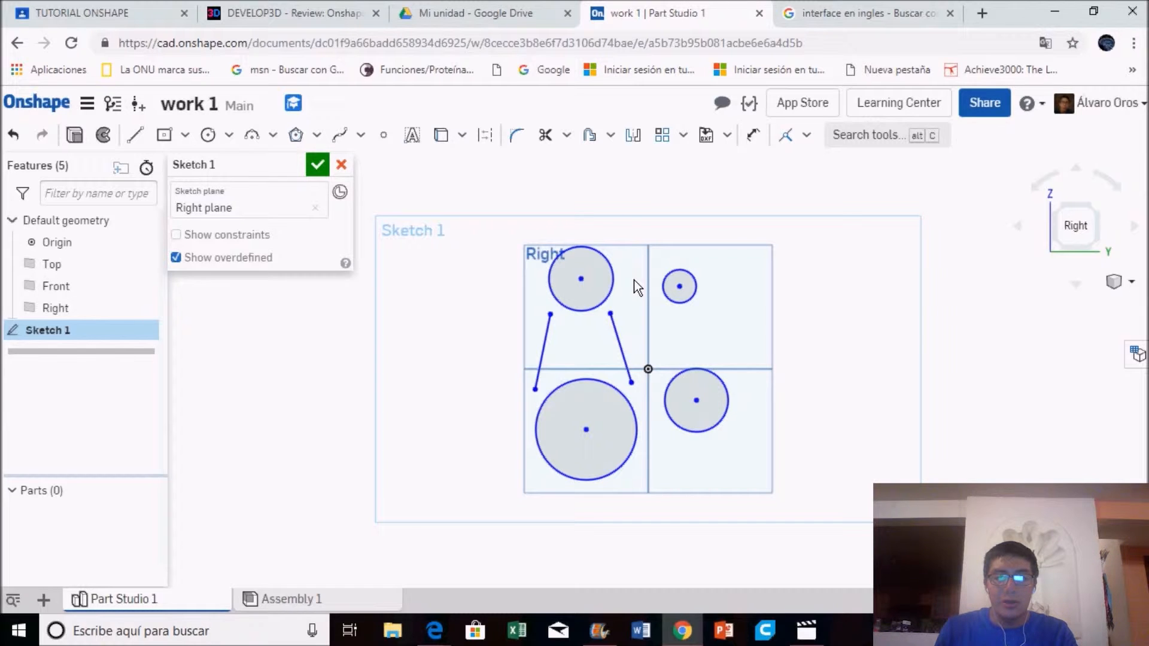
left_click(813, 144)
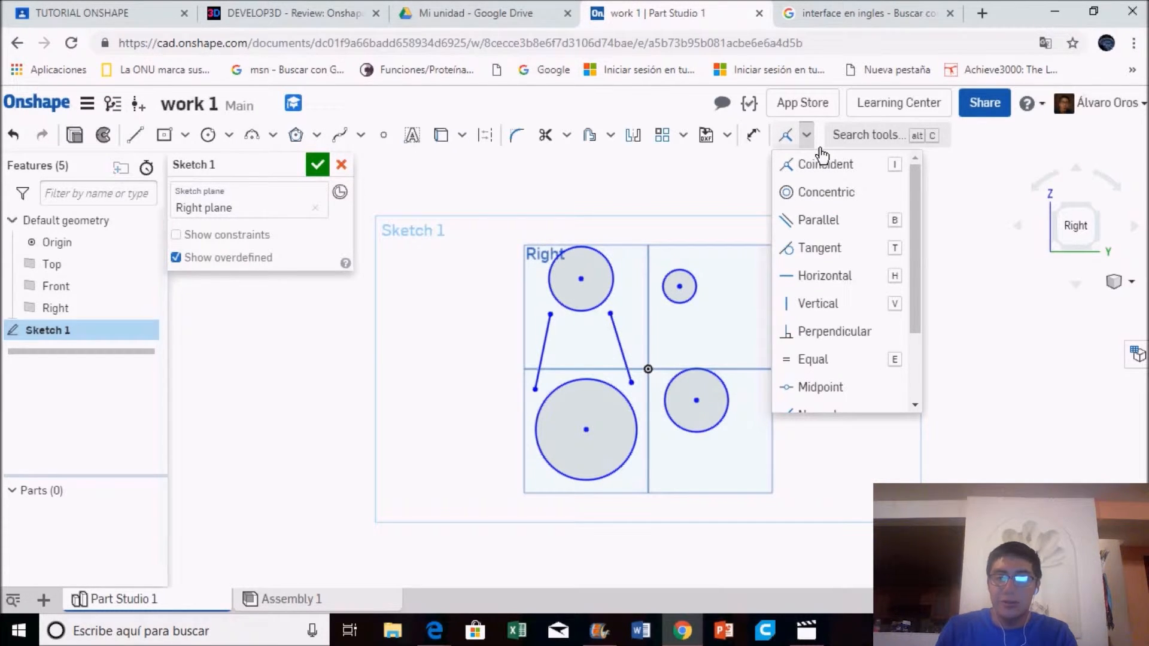
left_click(818, 147)
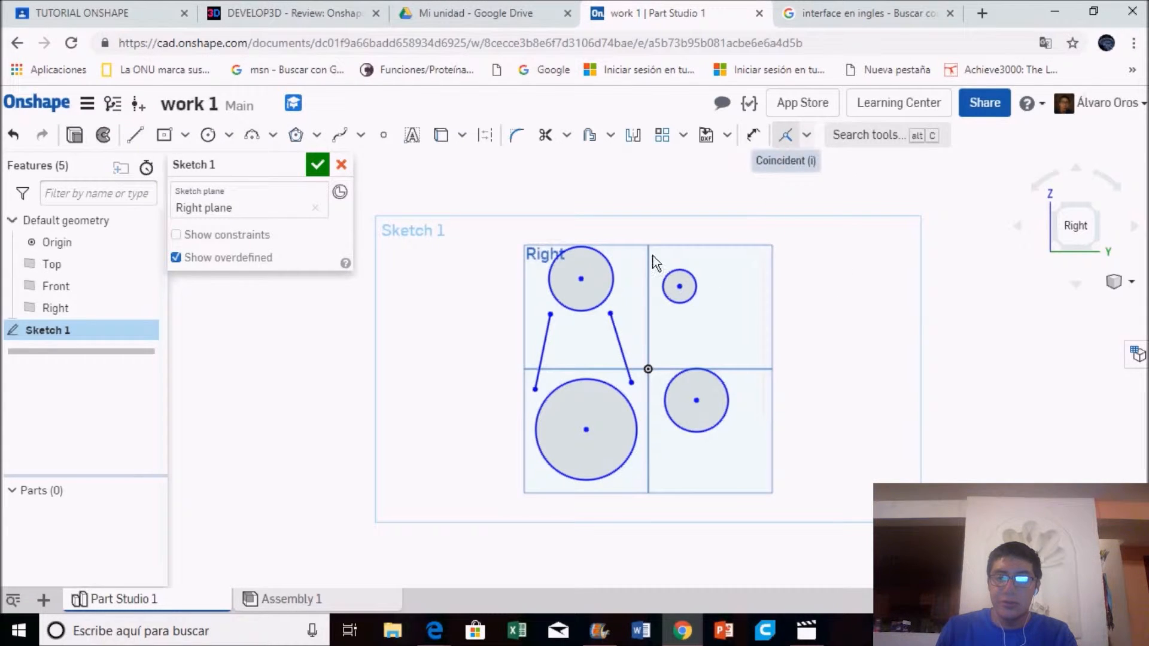
left_click(553, 299)
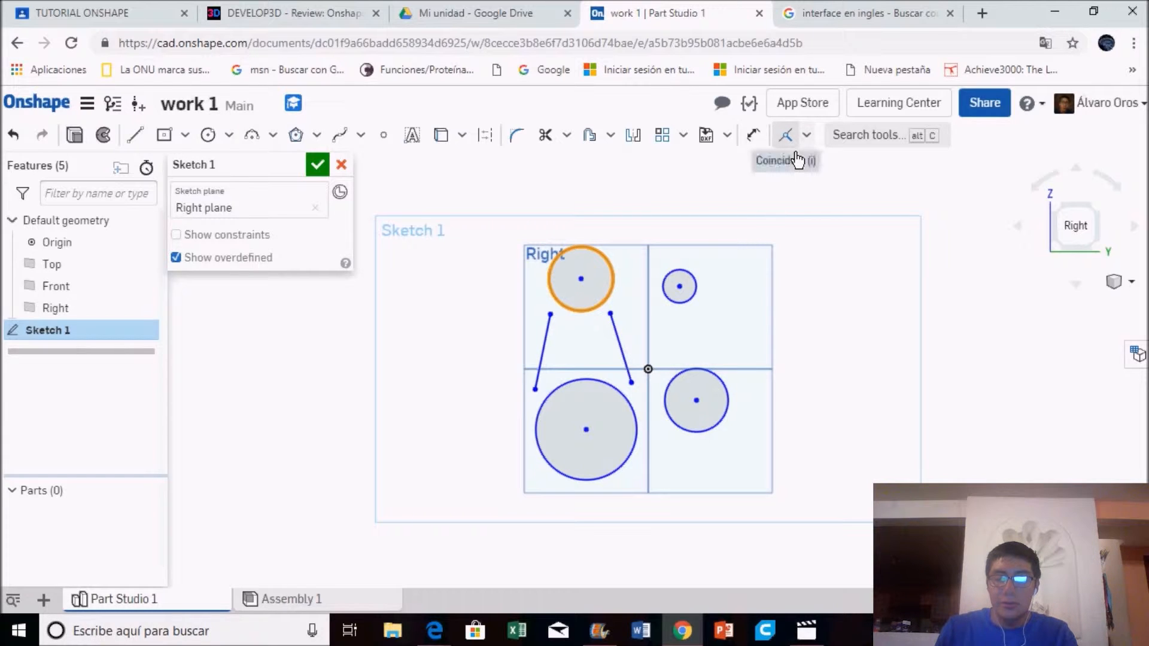
left_click(786, 136)
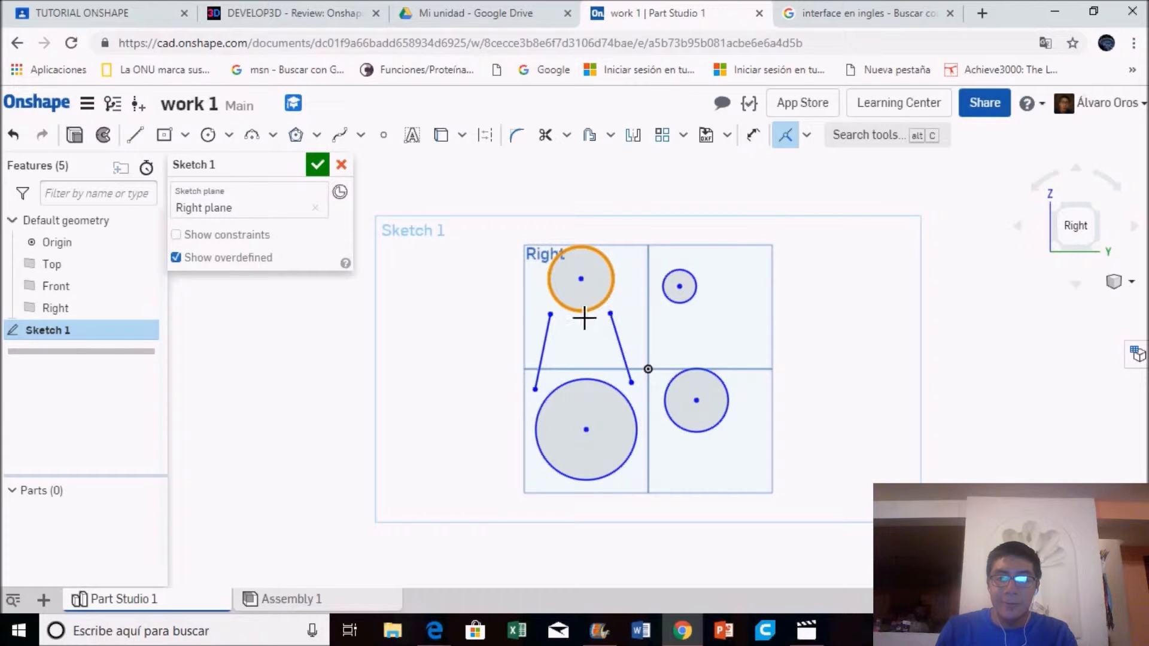
left_click(563, 328)
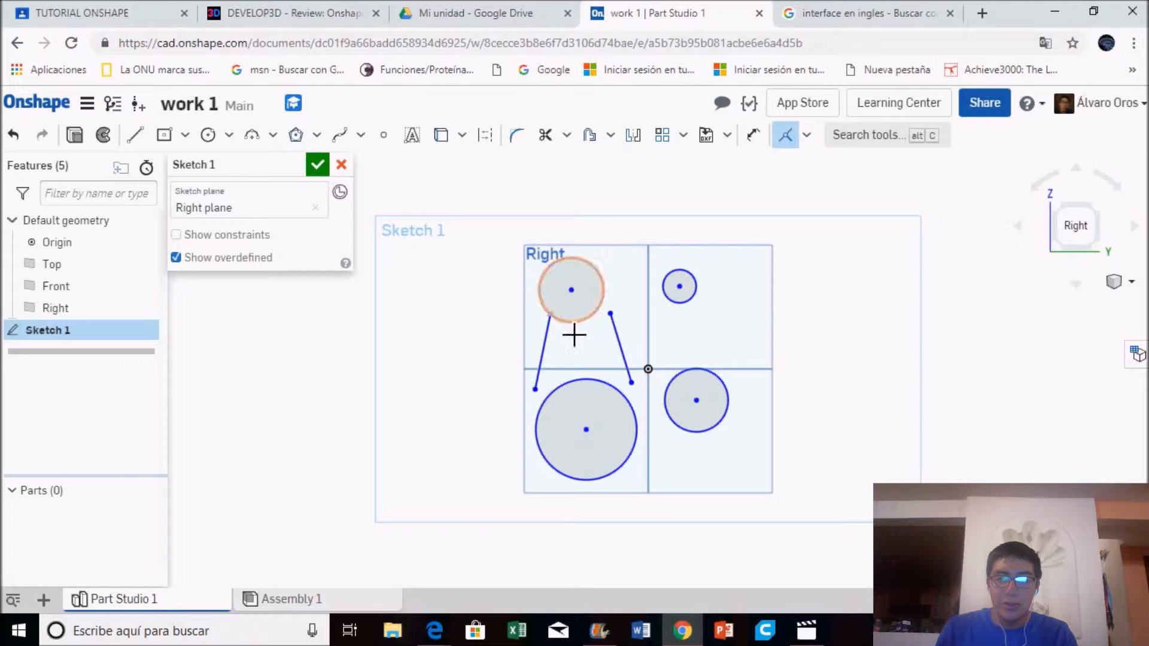
left_click(622, 323)
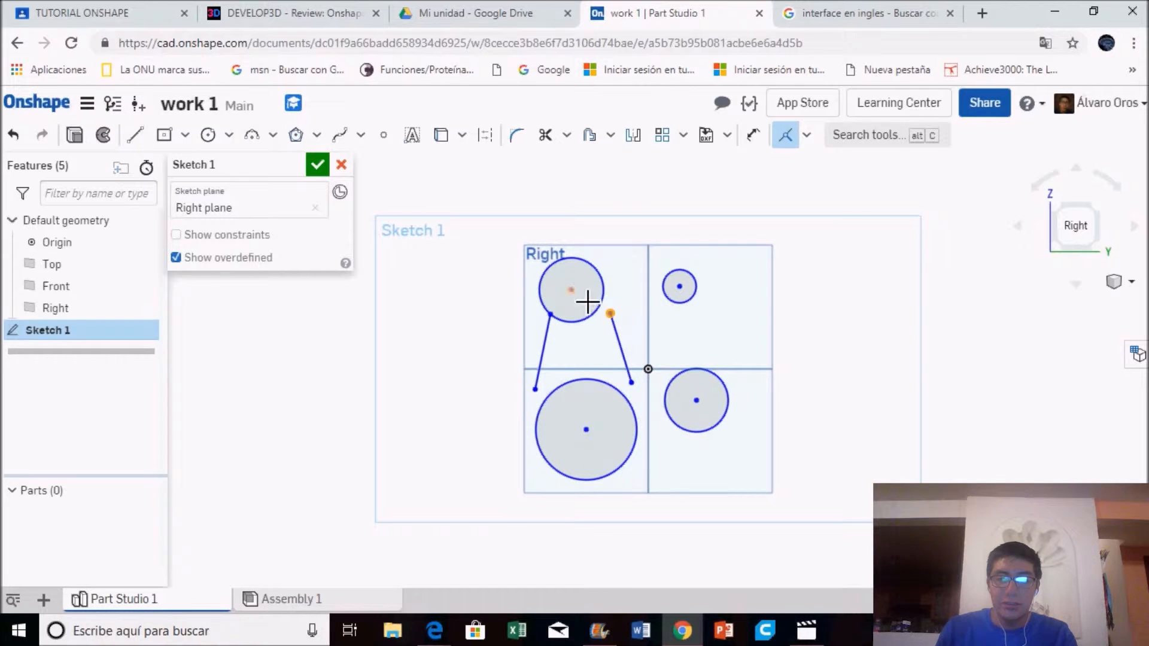
left_click(614, 309)
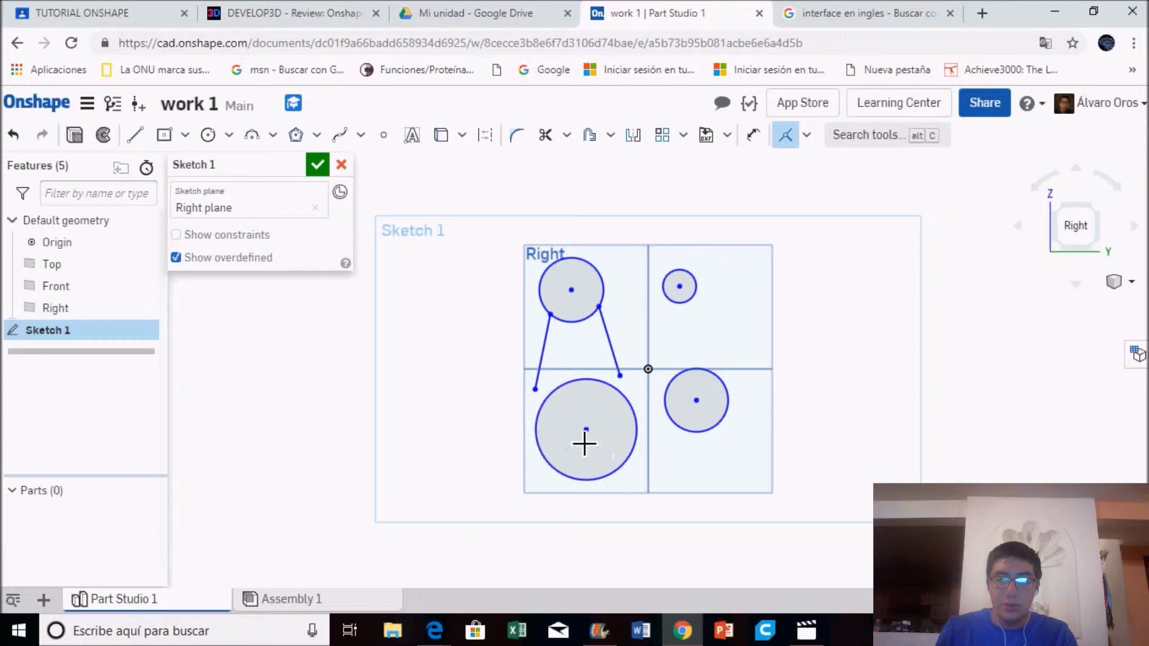
Make the lower endpoints of both slanted lines coincident with the large lower-left circle.
left_click(537, 391)
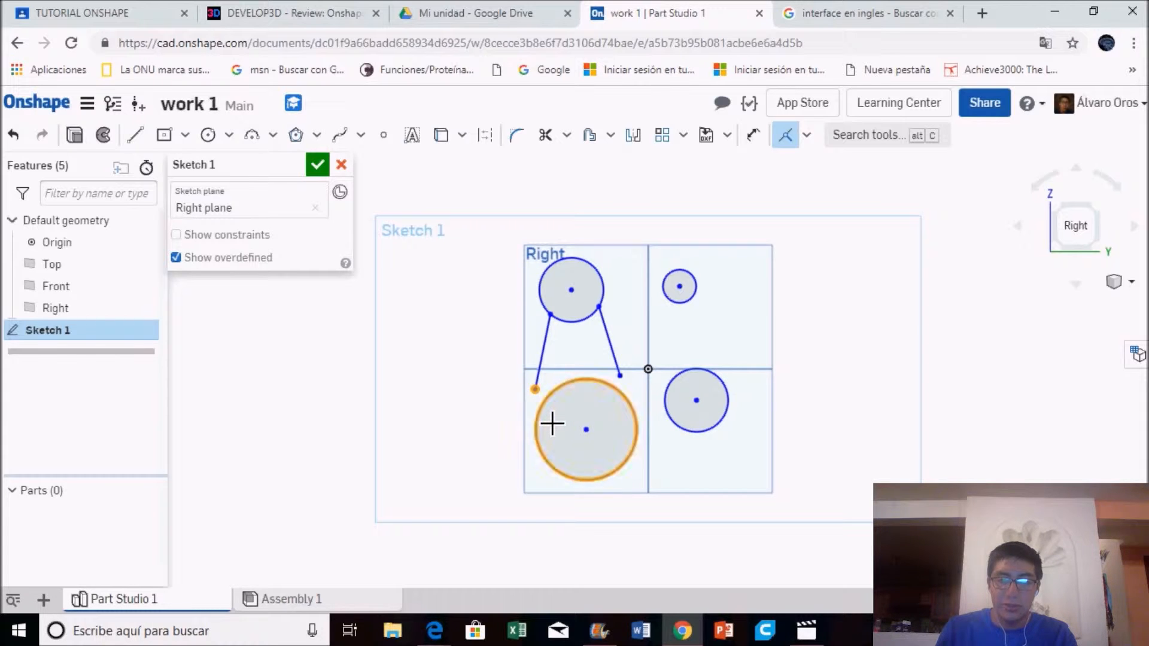
left_click(552, 423)
left_click(626, 382)
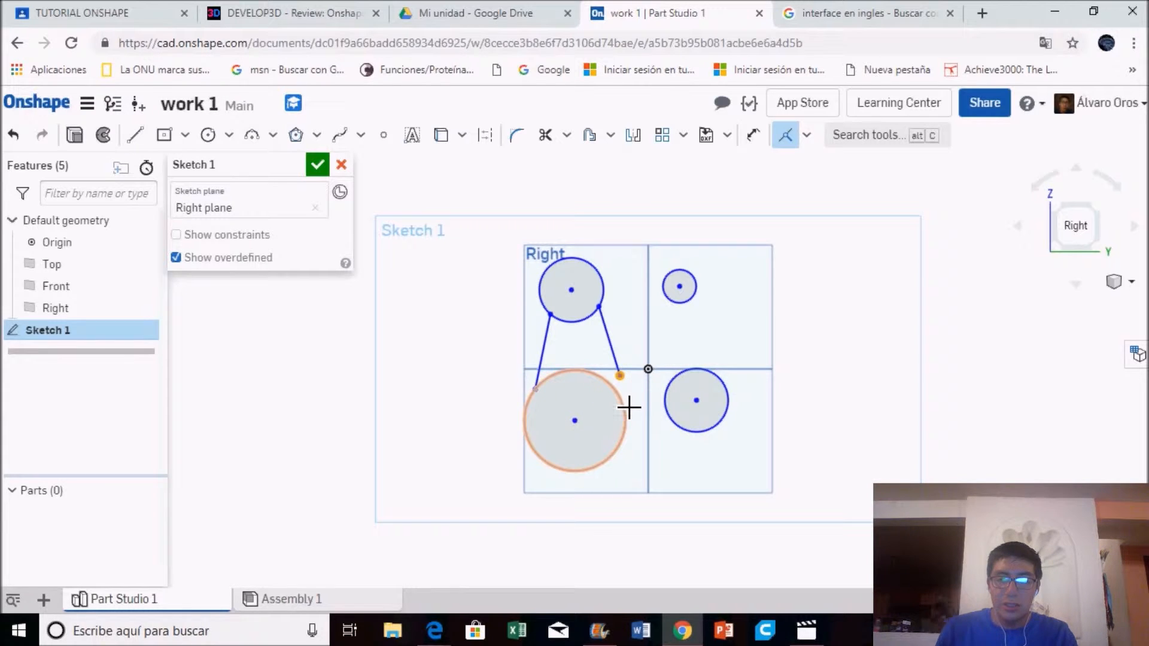
left_click(628, 399)
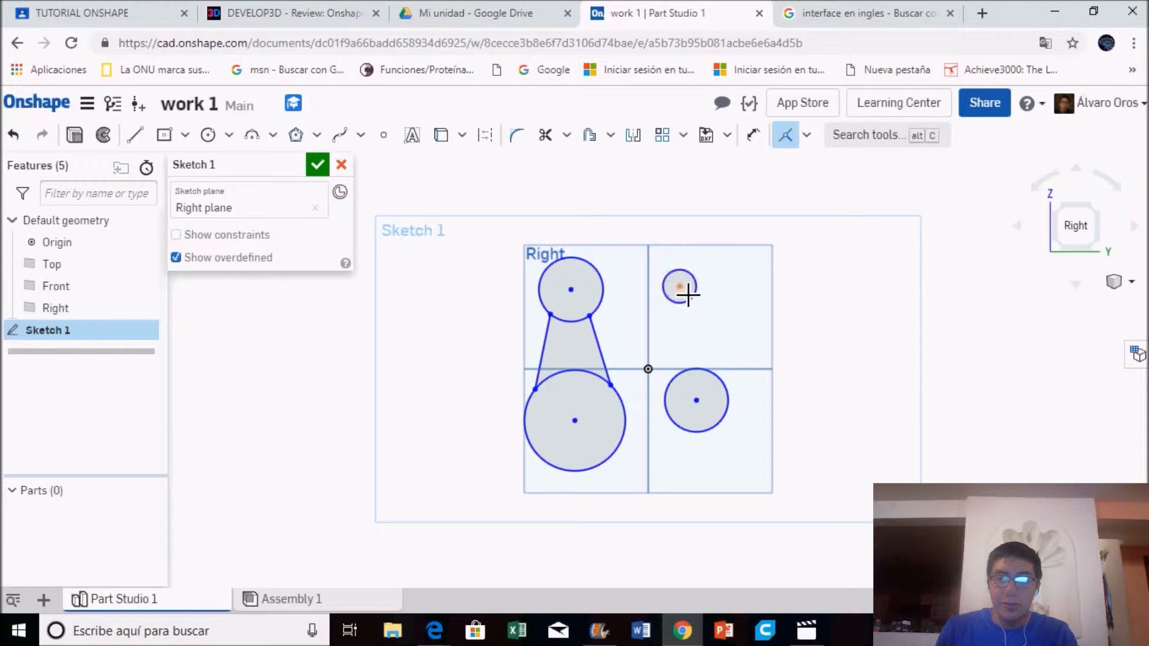
Apply Tangent constraints between each of the two slanted lines and the upper-left circle.
left_click(808, 143)
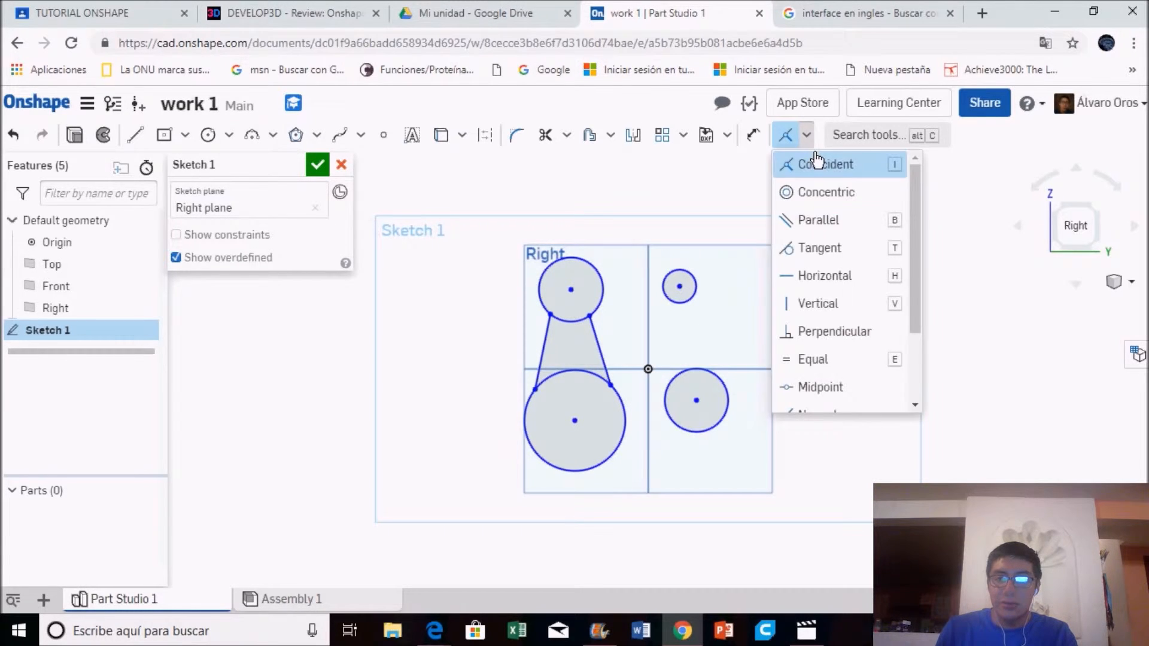
left_click(843, 249)
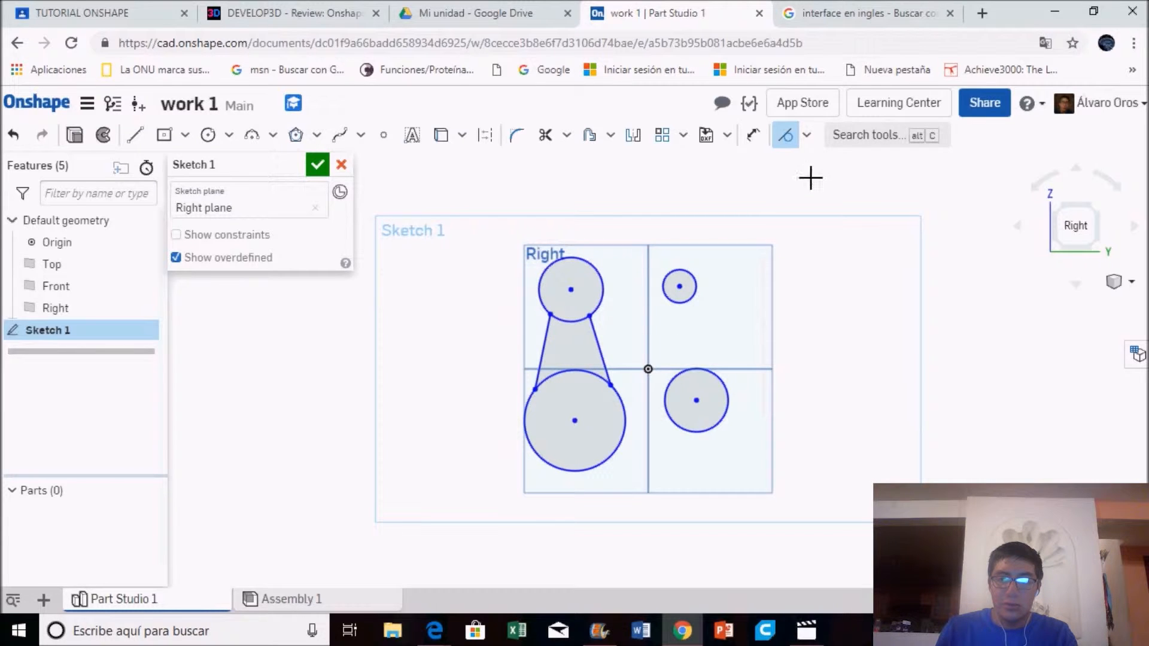
left_click(811, 144)
left_click(811, 144)
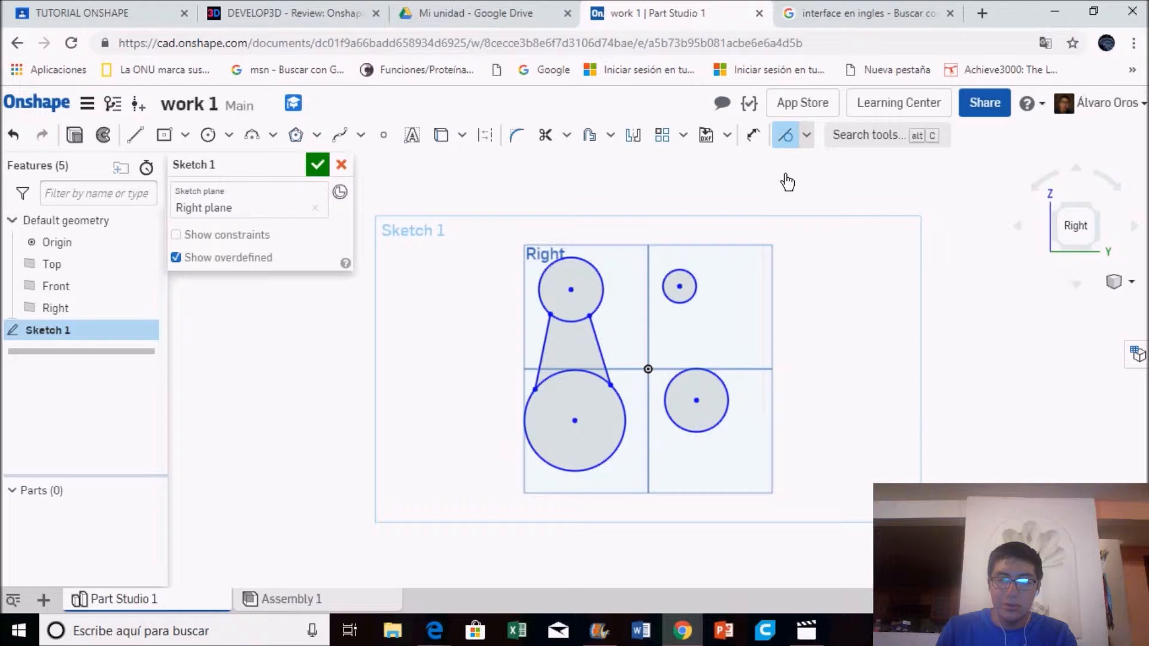
left_click(605, 326)
left_click(609, 342)
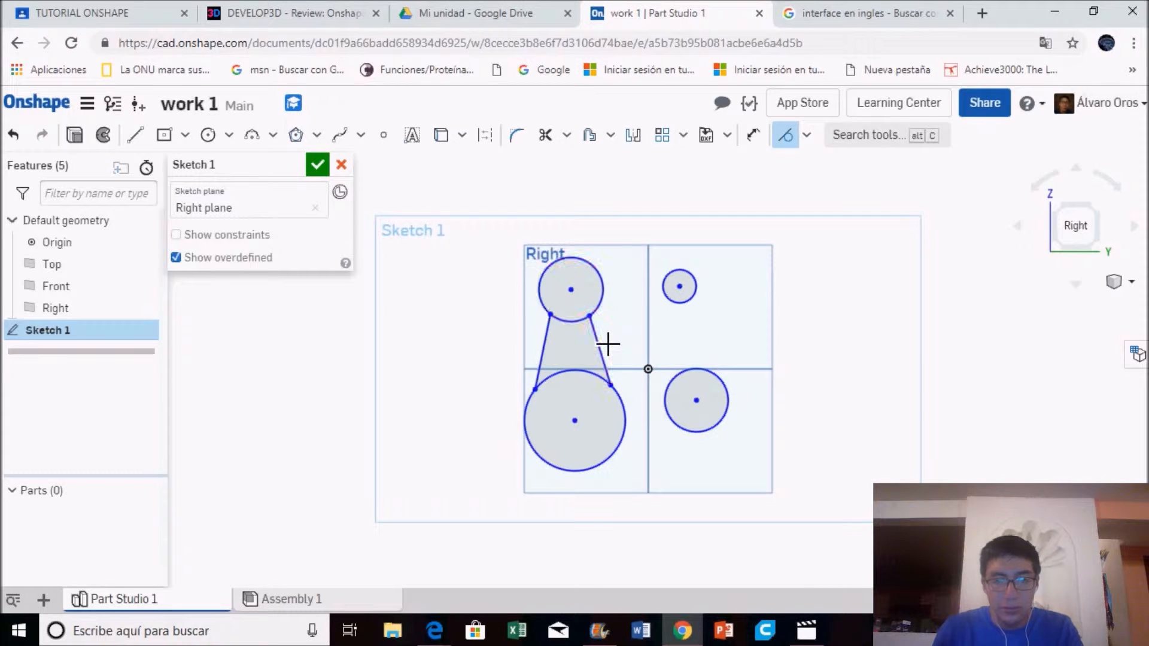
left_click(556, 348)
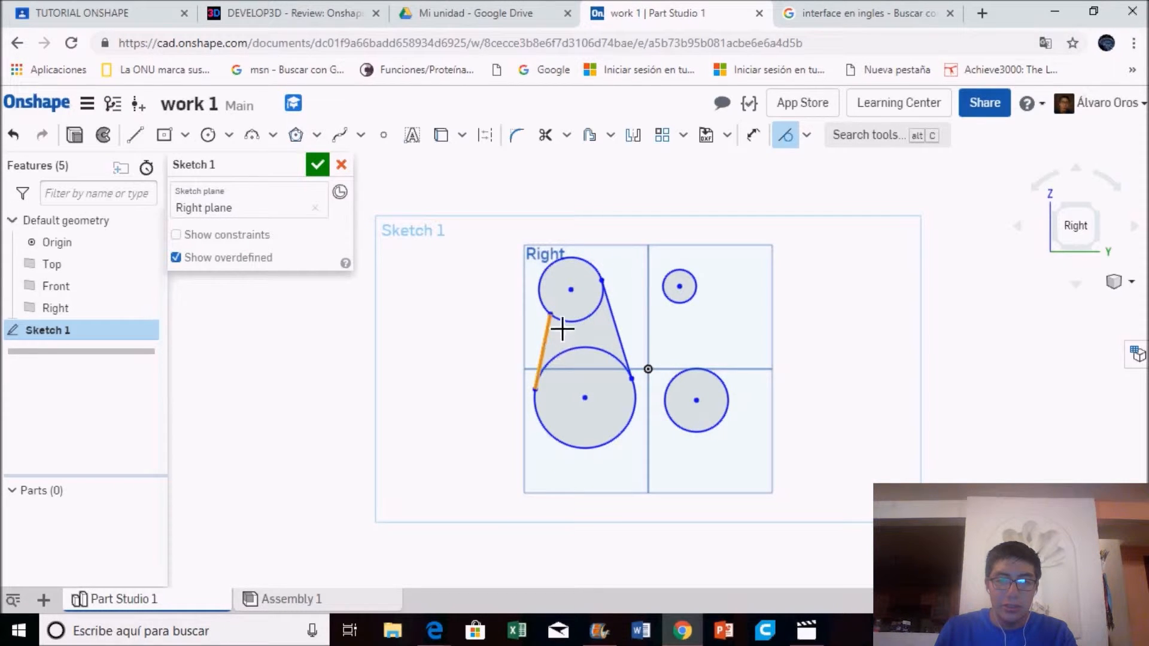
left_click(560, 319)
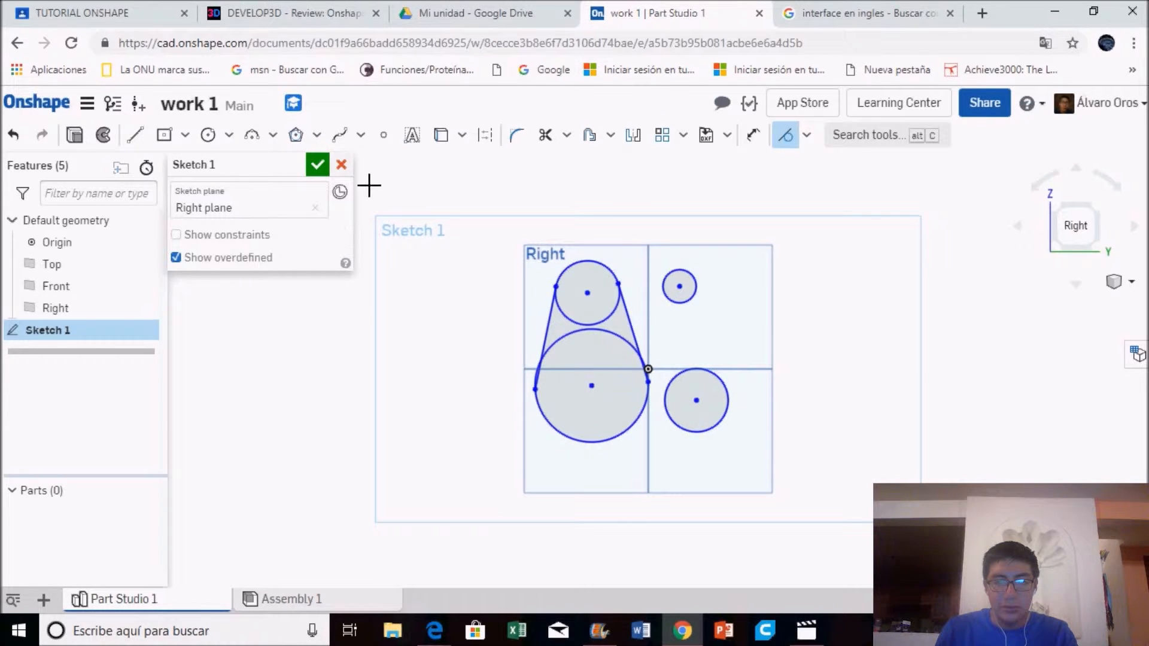
Resize the large lower-left circle freehand so that it sits just below the upper-left circle without overlapping it.
left_click(654, 387)
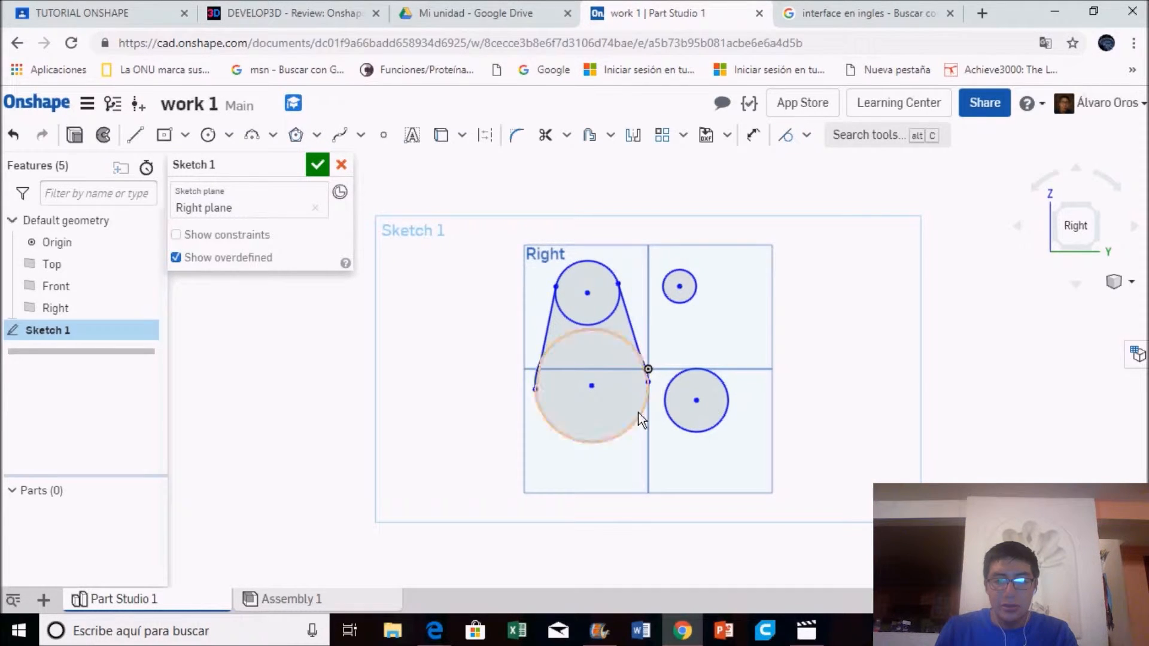
left_click(633, 440)
left_click_drag(632, 443, 628, 427)
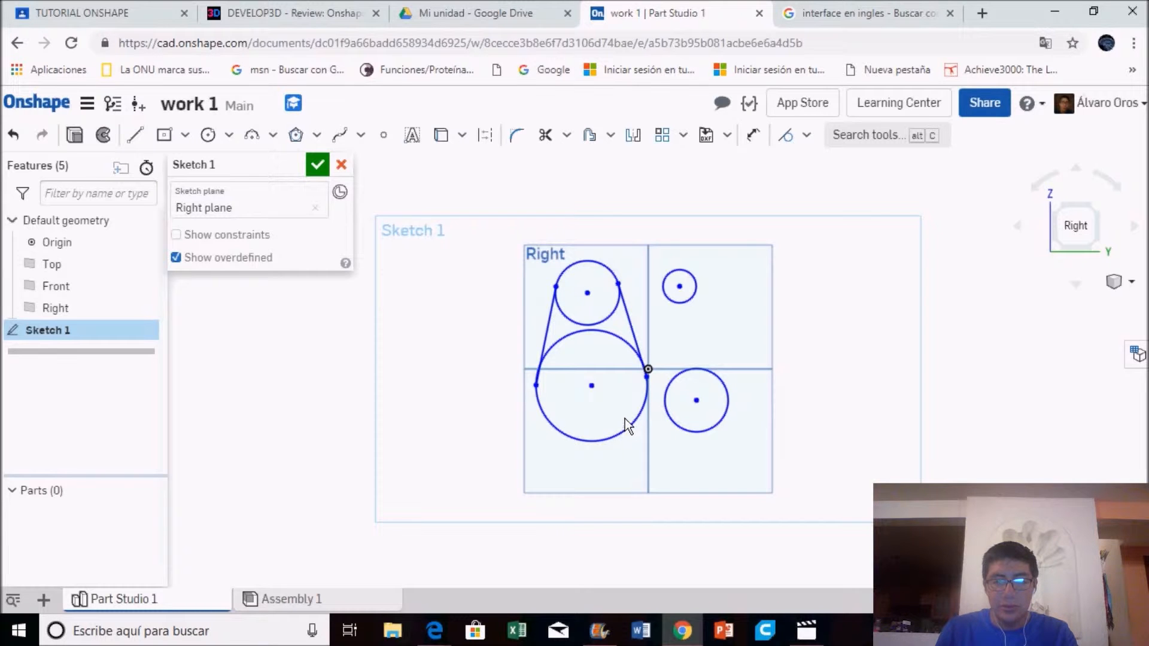
mouse_move(631, 436)
left_mouse_down()
mouse_move(639, 457)
mouse_move(629, 422)
mouse_move(653, 449)
mouse_move(635, 429)
left_mouse_up()
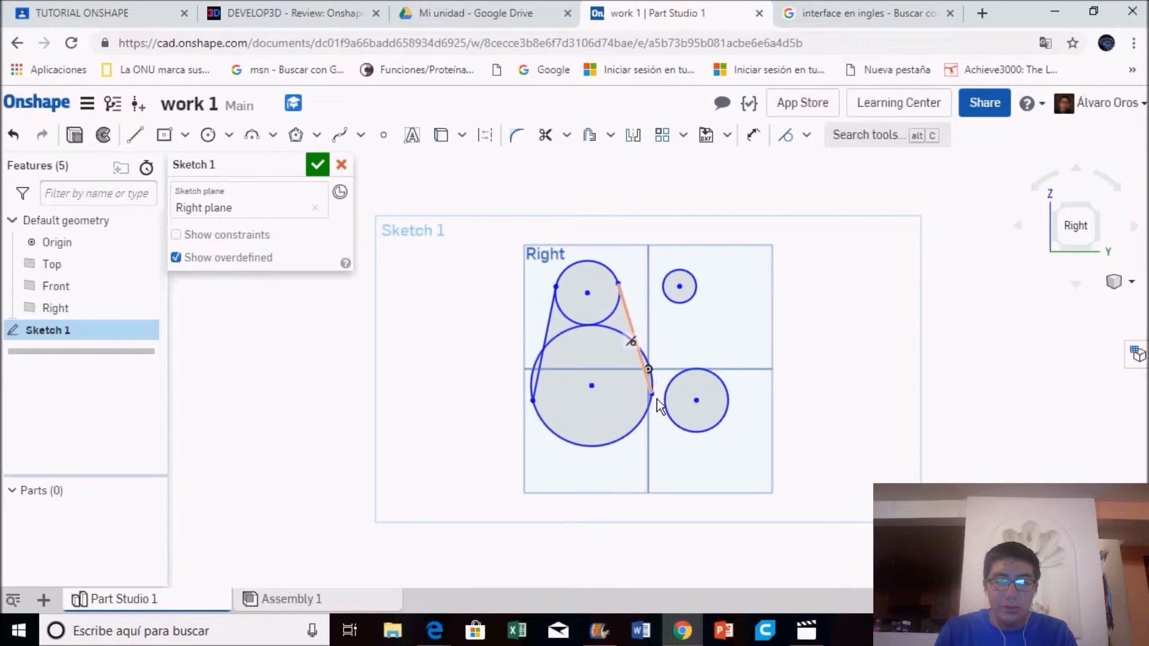
scroll(560, 449, "up", 3)
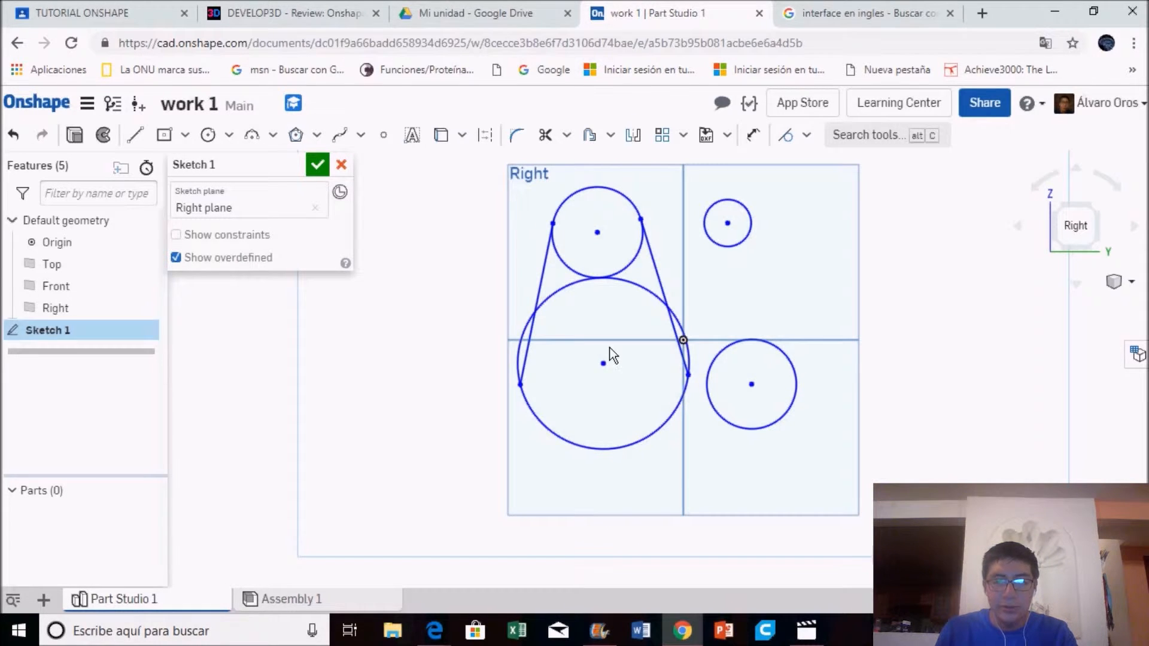
left_click_drag(620, 290, 619, 285)
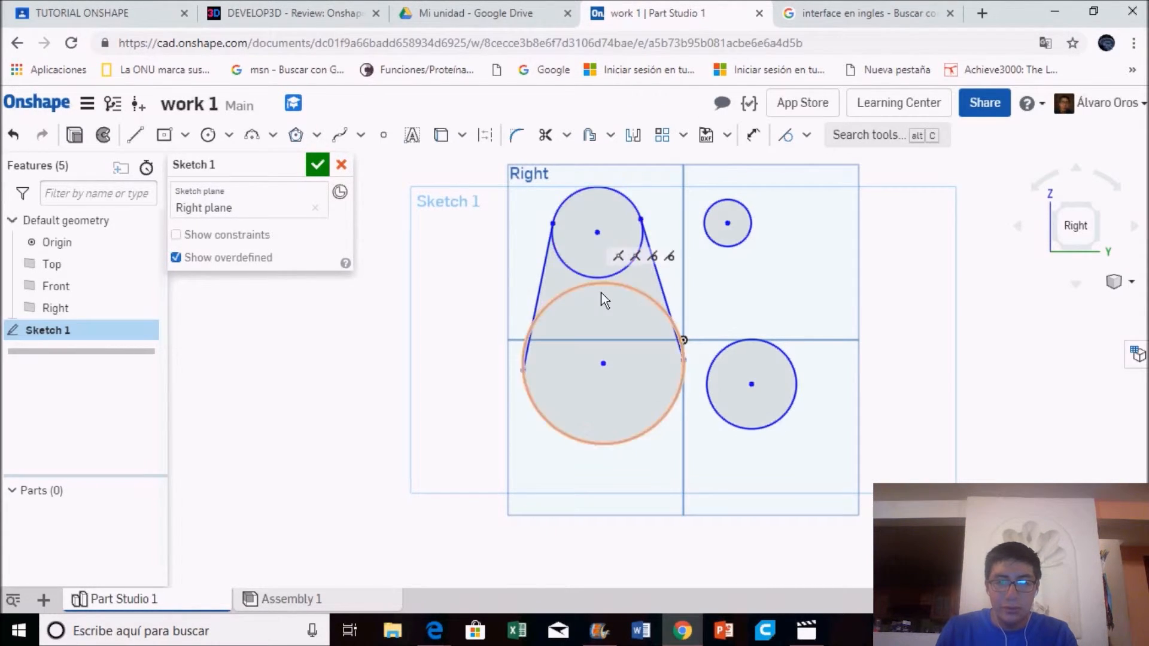
mouse_move(605, 286)
left_mouse_down()
mouse_move(610, 308)
mouse_move(605, 287)
left_mouse_up()
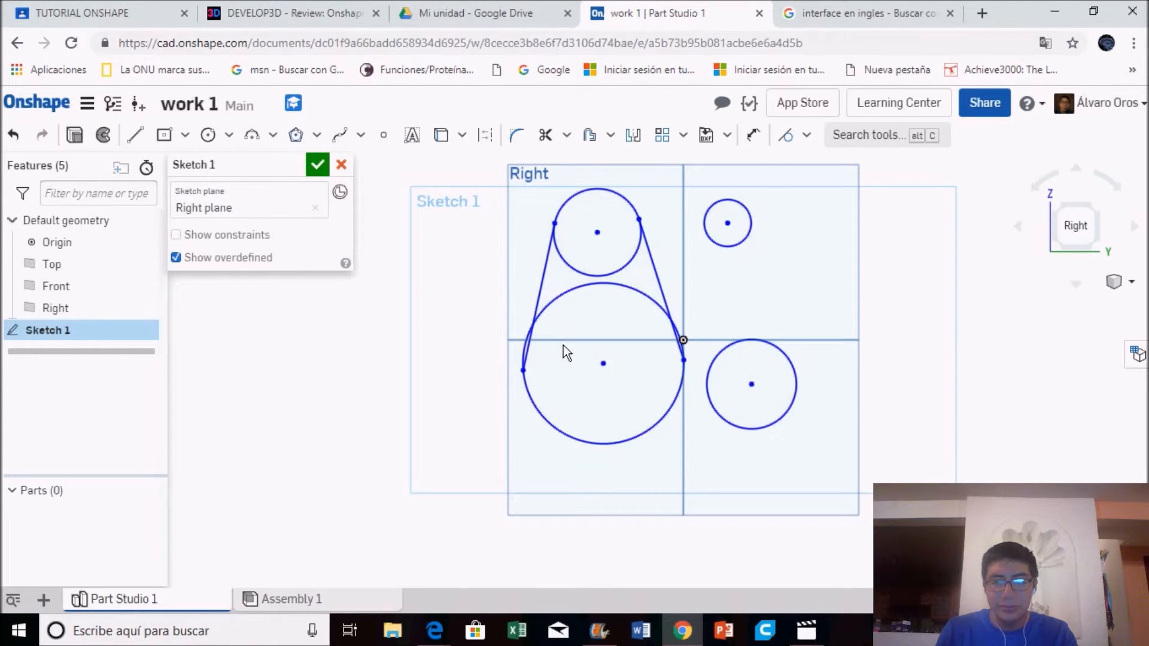
mouse_move(684, 397)
left_mouse_down()
mouse_move(674, 435)
mouse_move(664, 398)
mouse_move(636, 379)
mouse_move(742, 336)
mouse_move(665, 340)
left_mouse_up()
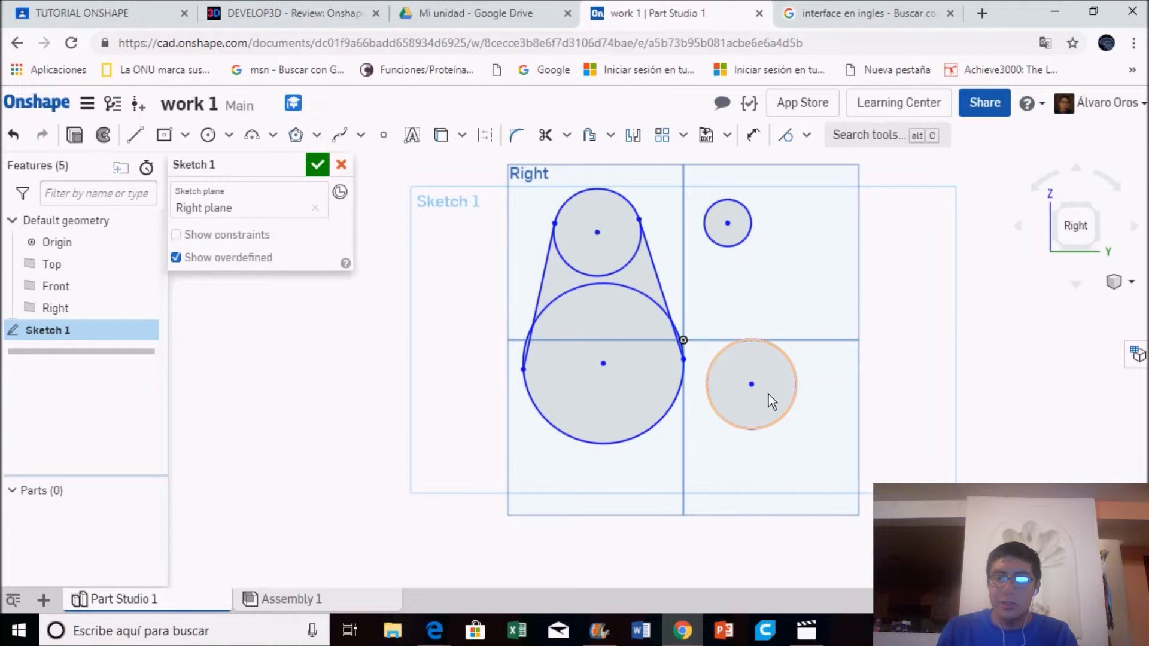
Make the lower-right circle concentric with the large lower-left circle, and the small upper-right circle concentric with the upper-left circle.
left_click(807, 135)
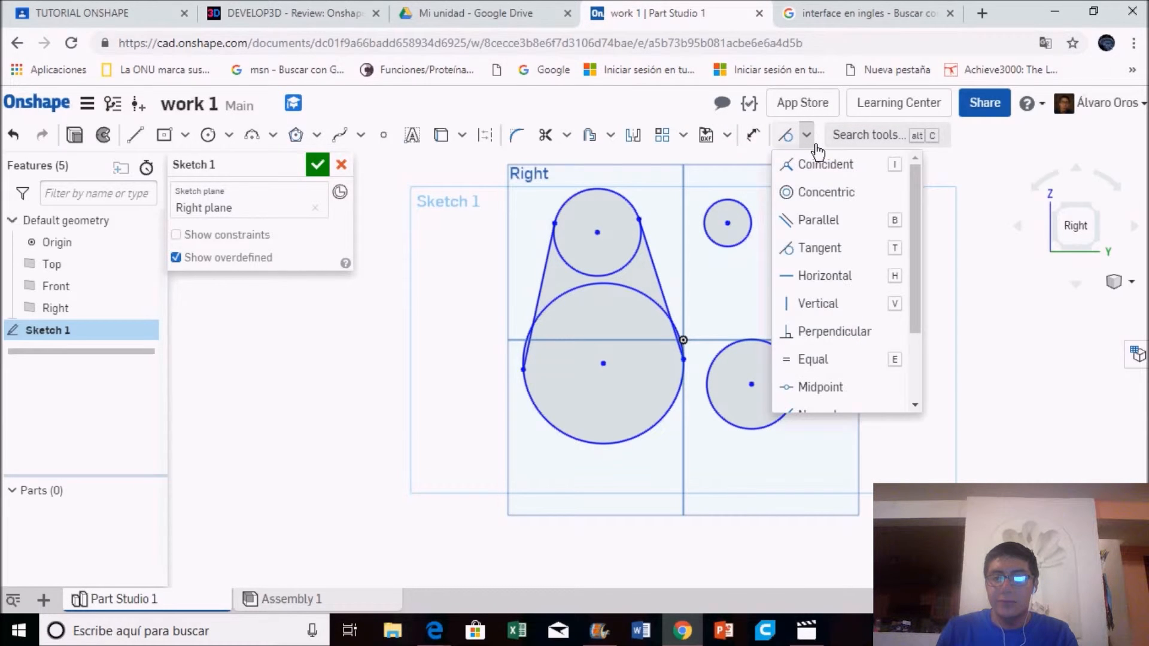
left_click(833, 192)
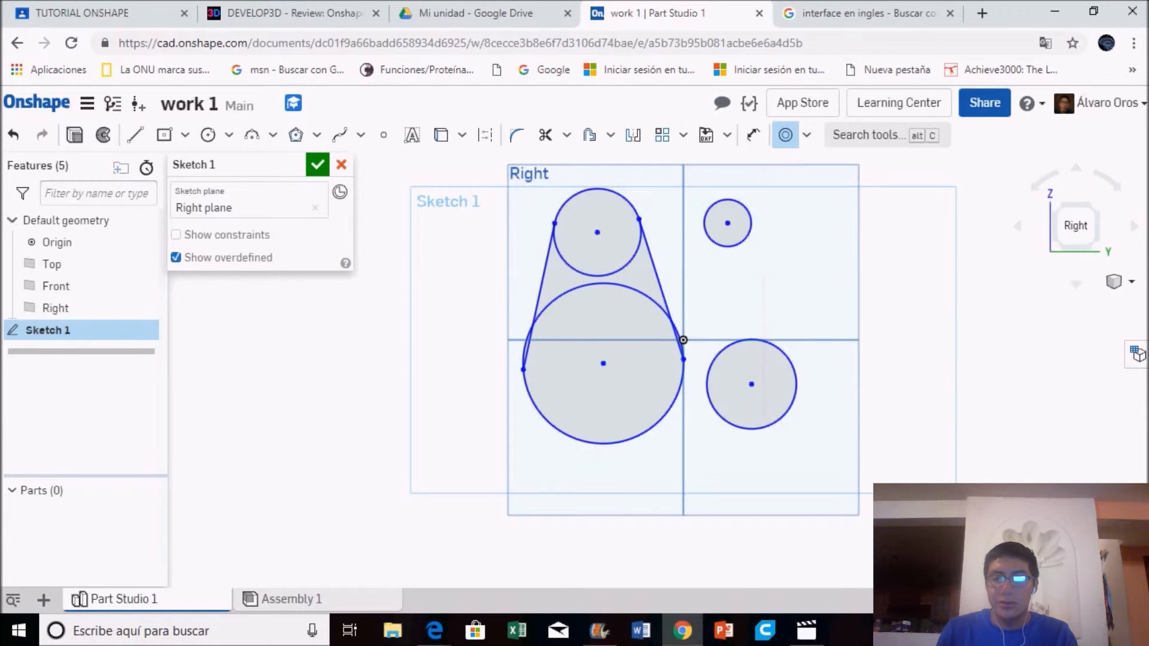
left_click(615, 375)
left_click(726, 223)
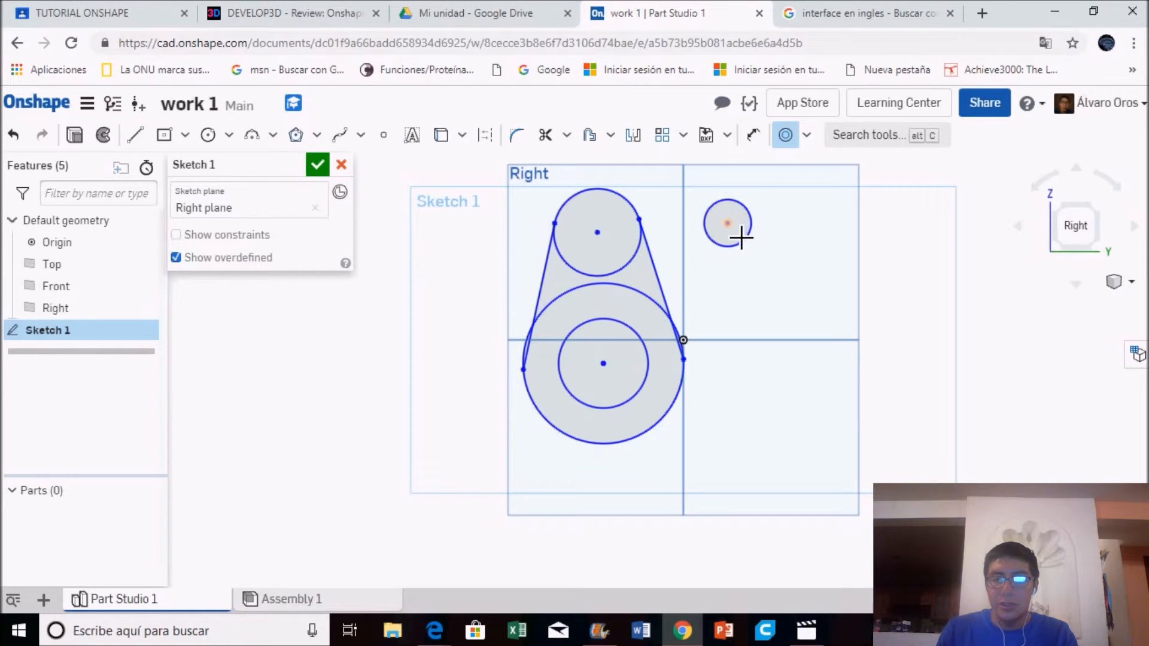
left_click(608, 246)
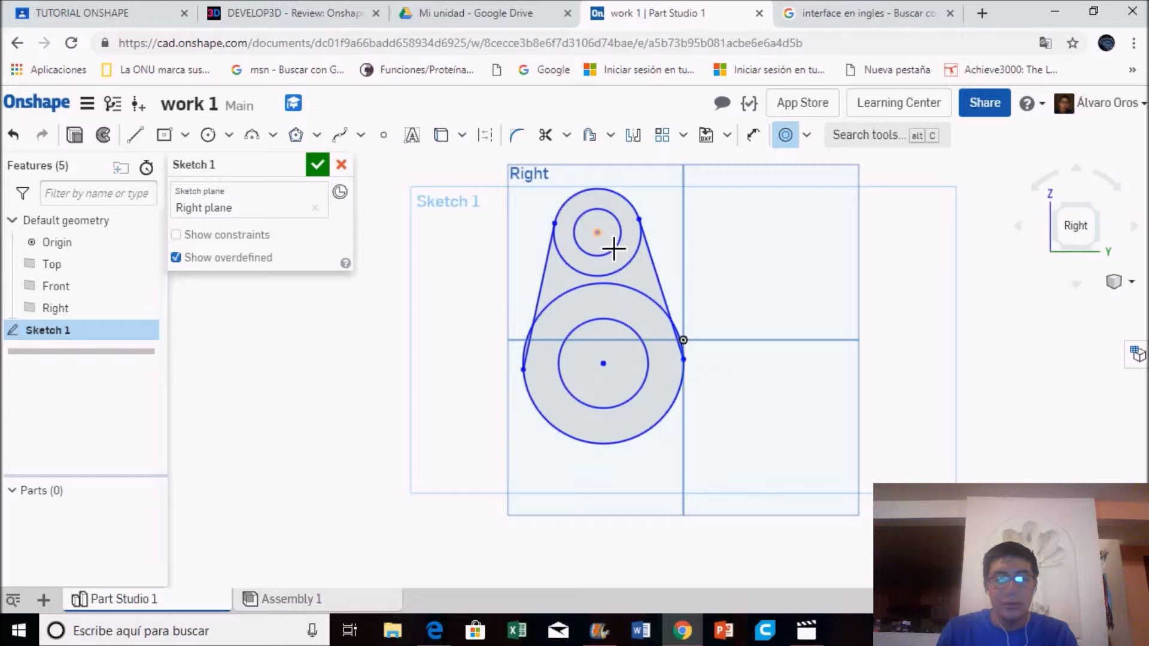
Extrude the link-shaped sketch with its two circular holes as a new blind solid with a depth of 25 mm.
left_click(84, 147)
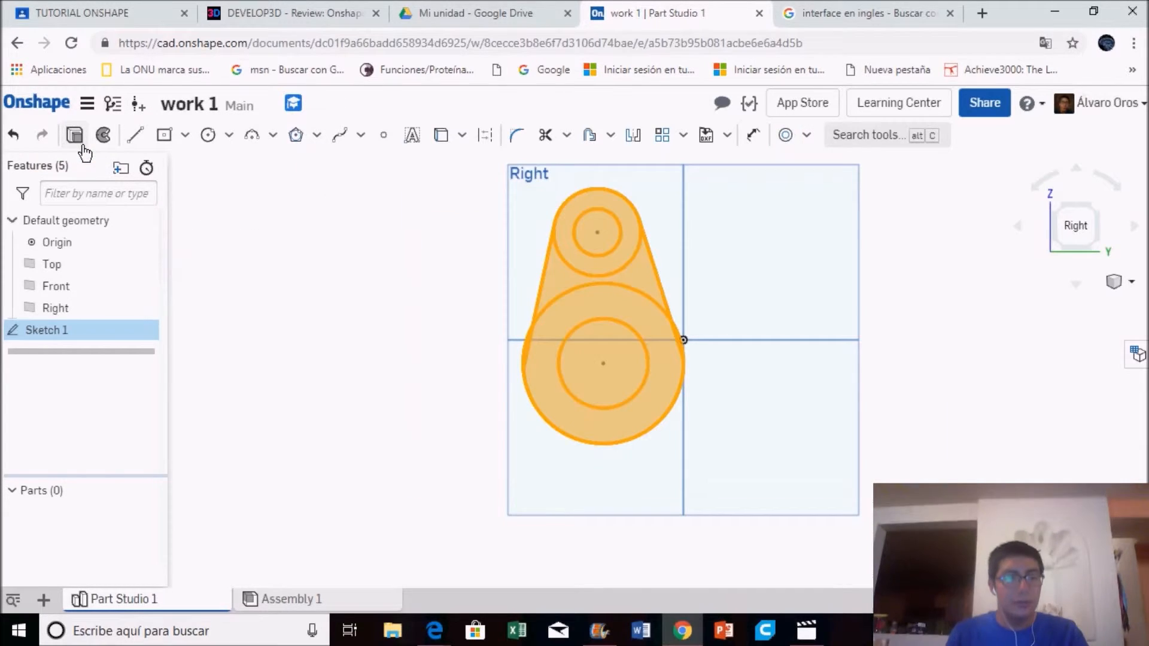
left_click(1076, 285)
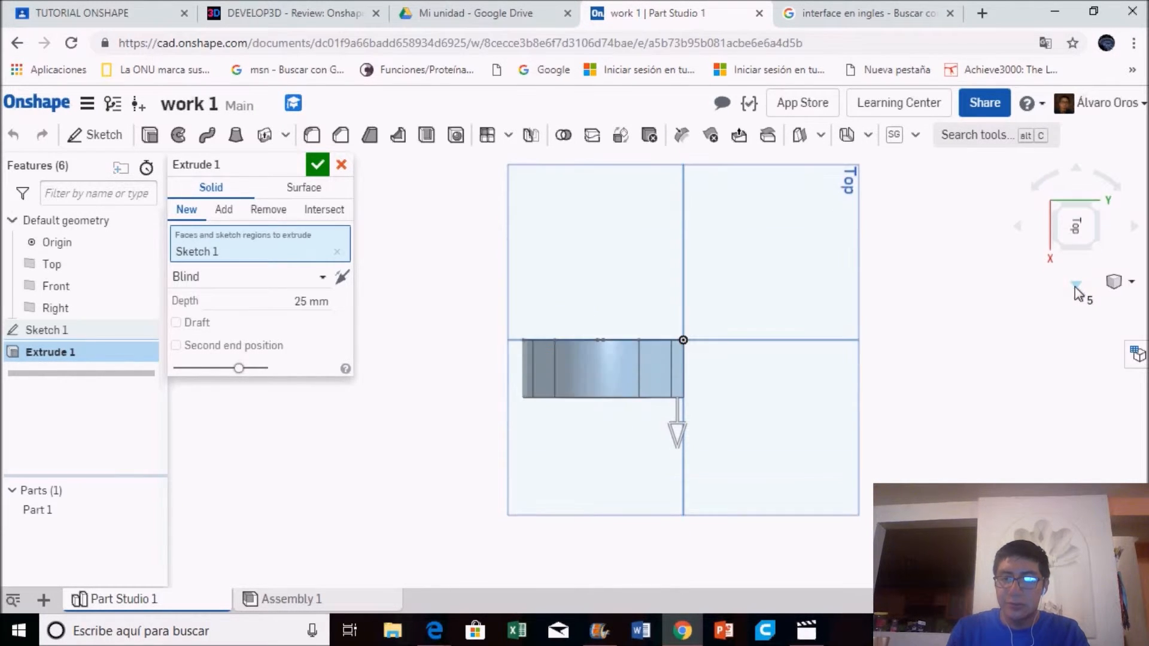
left_click(1076, 286)
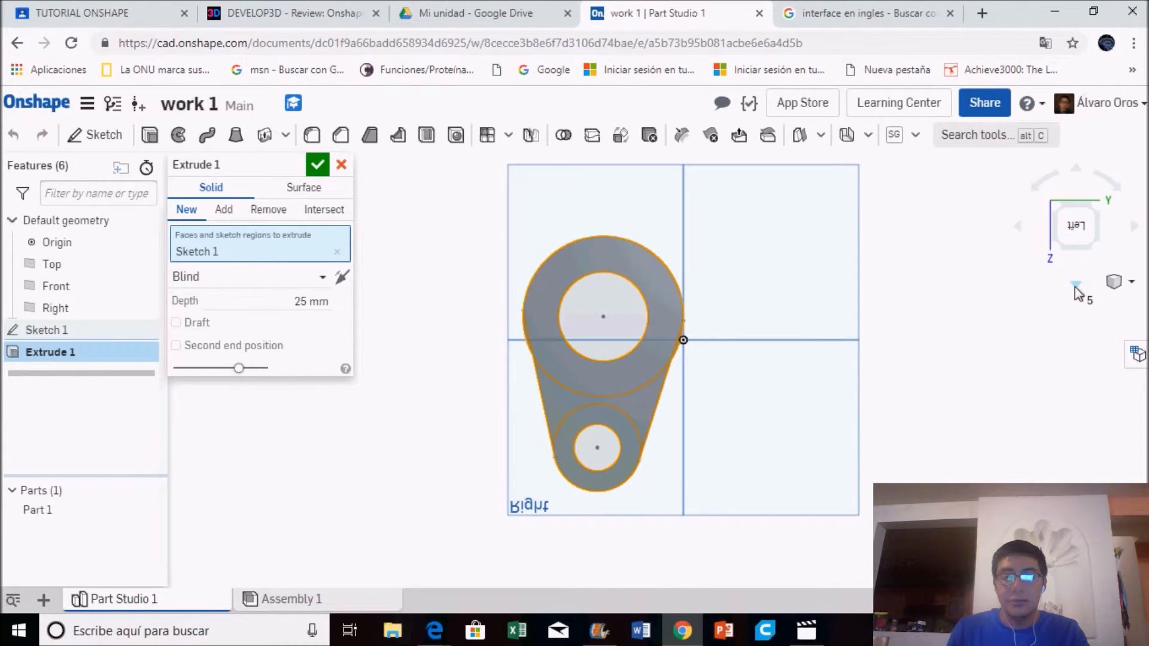
left_click(1076, 286)
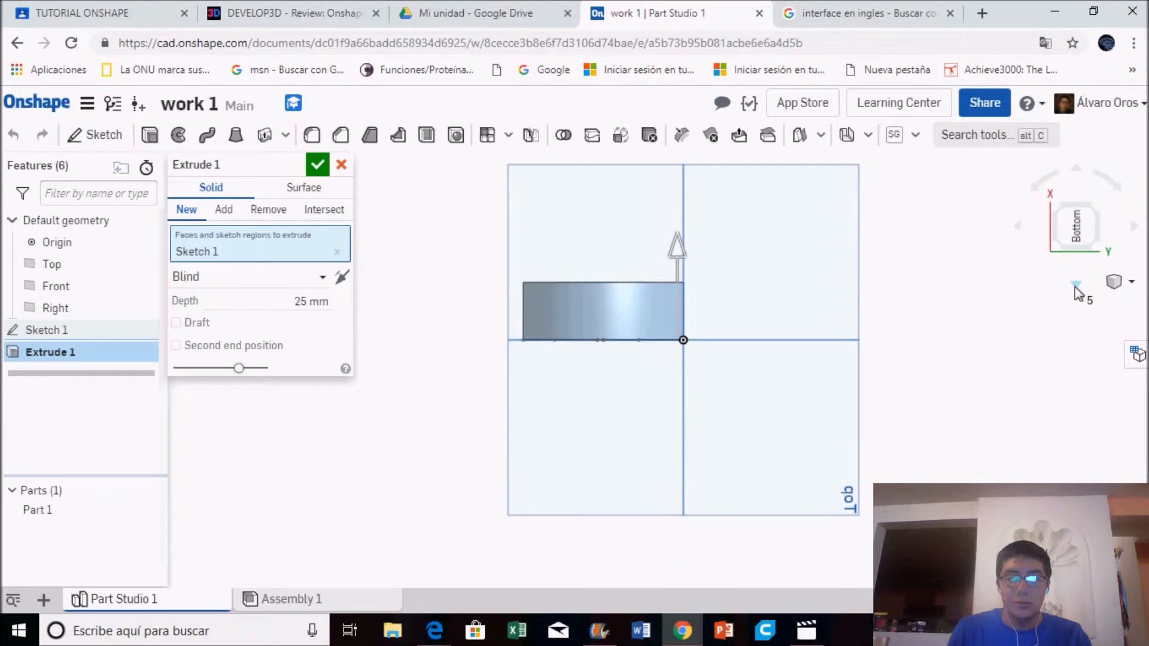
left_click(317, 165)
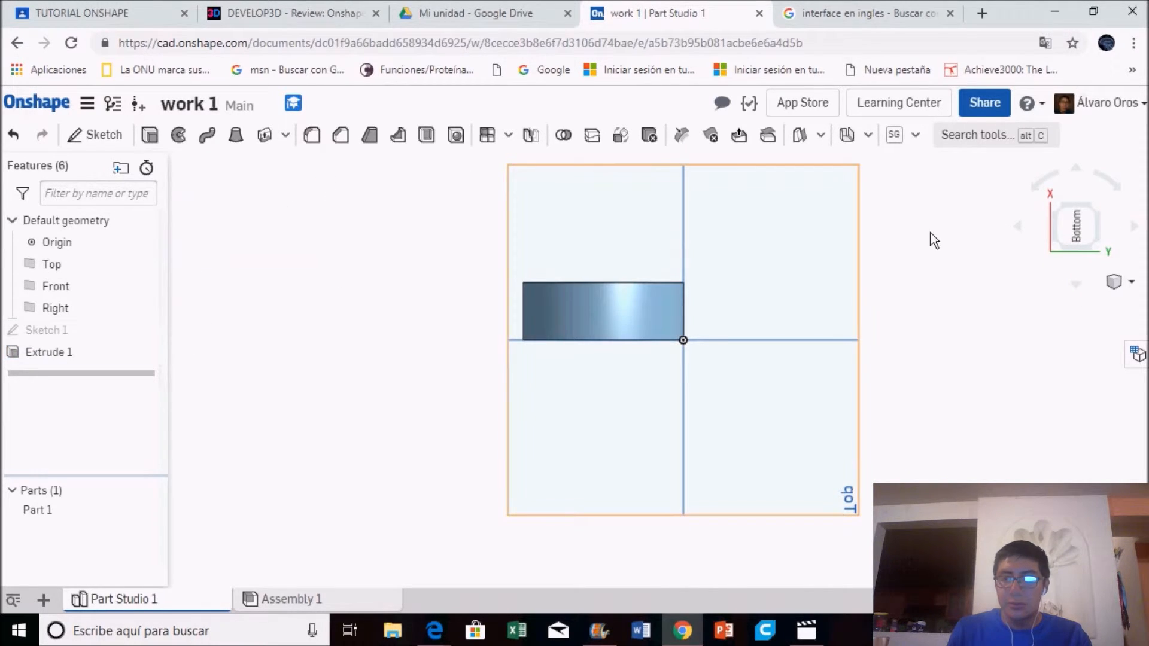
left_click(1078, 175)
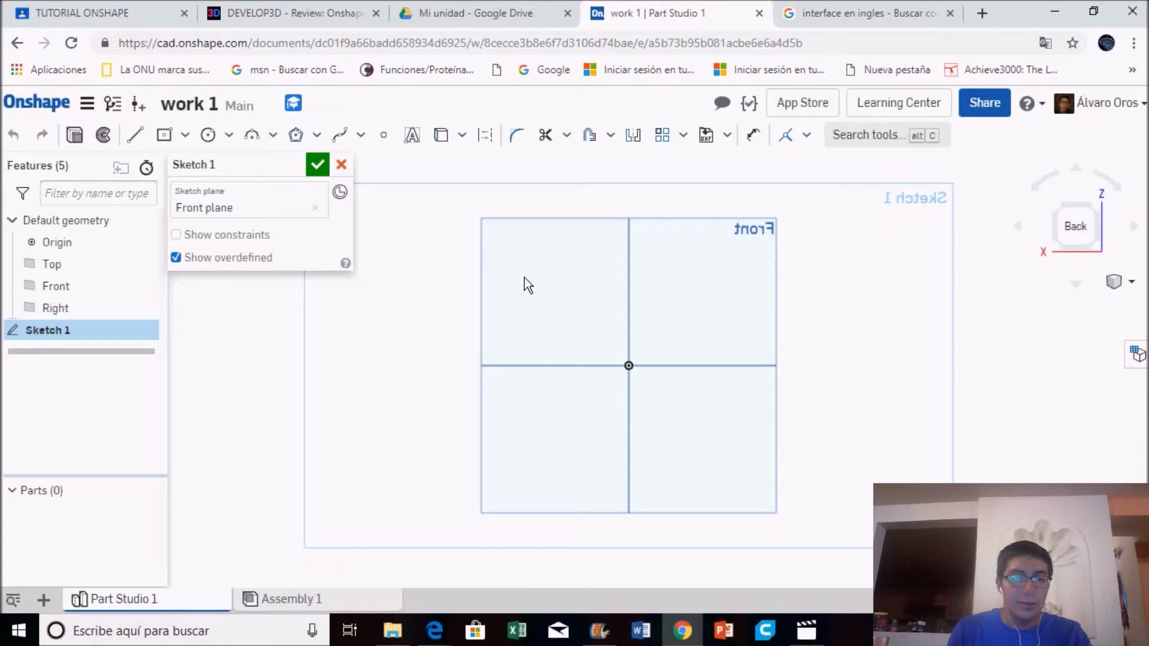
Draw a closed triangle around the origin in the Front plane sketch with sides of about 93, 95 and 124 mm.
left_click(135, 135)
left_click(516, 436)
left_click(629, 296)
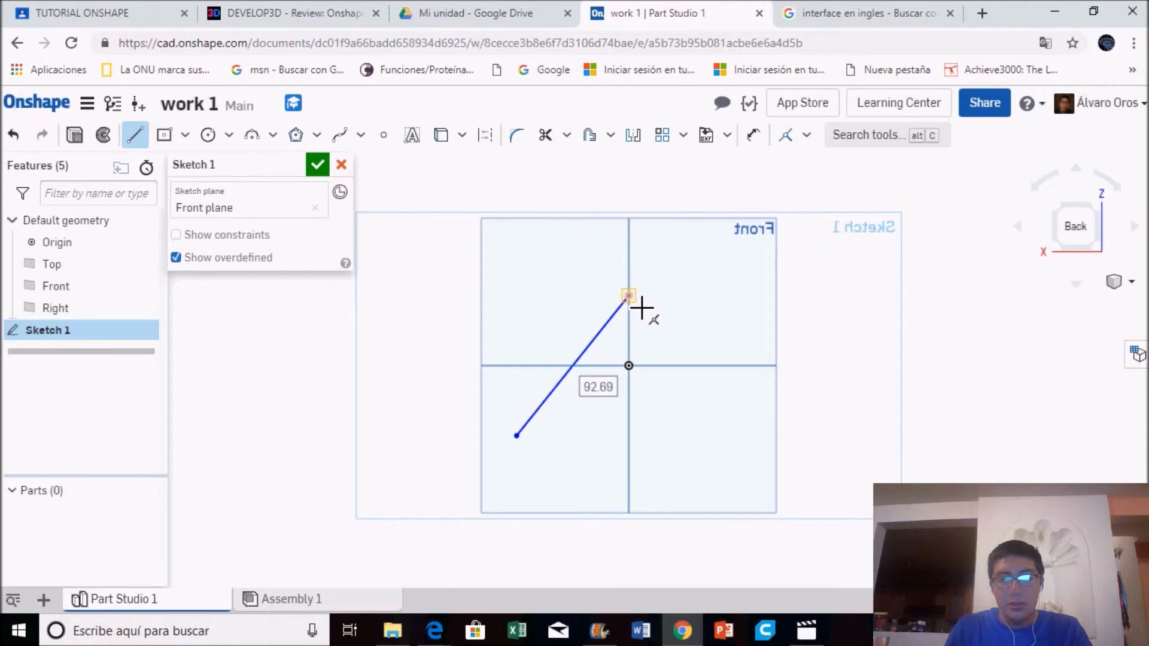
left_click(758, 429)
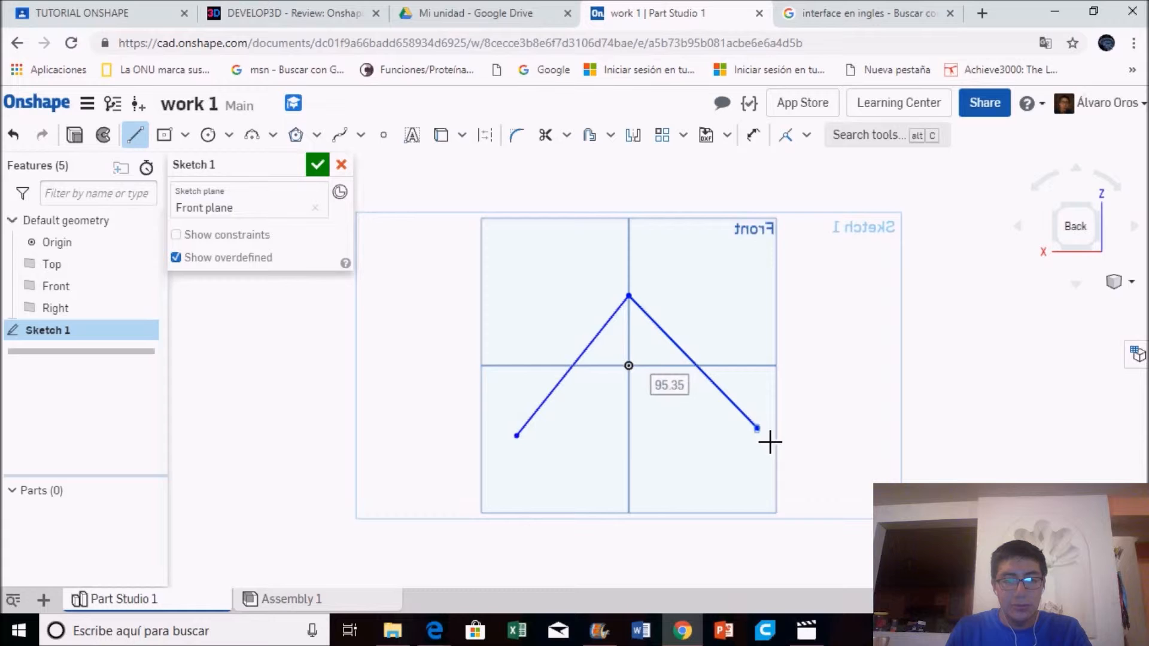
left_click(530, 452)
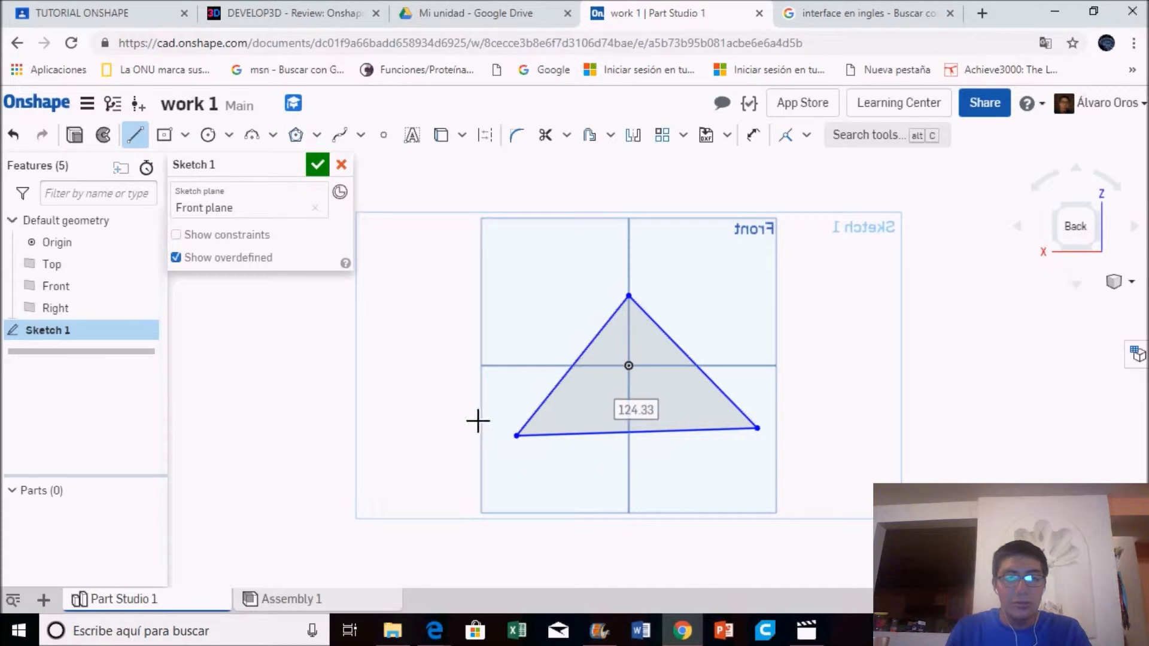
Draw an extra line about 57 mm long from outside the triangle to its lower-left corner, and remove it with Trim.
left_click(431, 366)
left_click(525, 452)
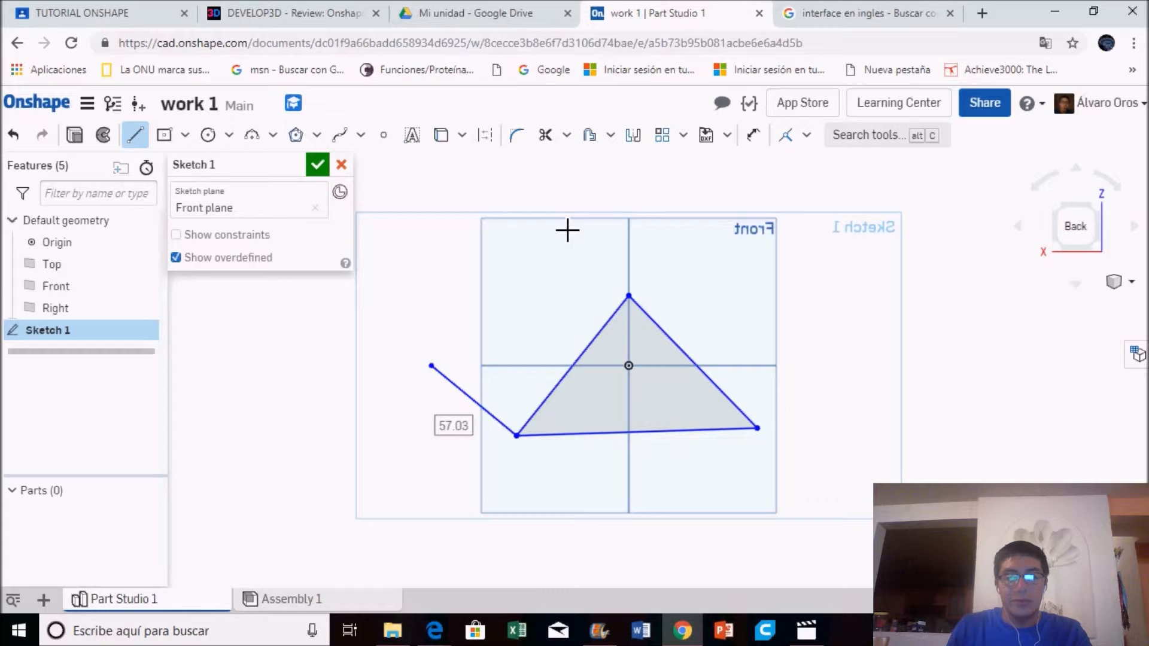
key("Escape")
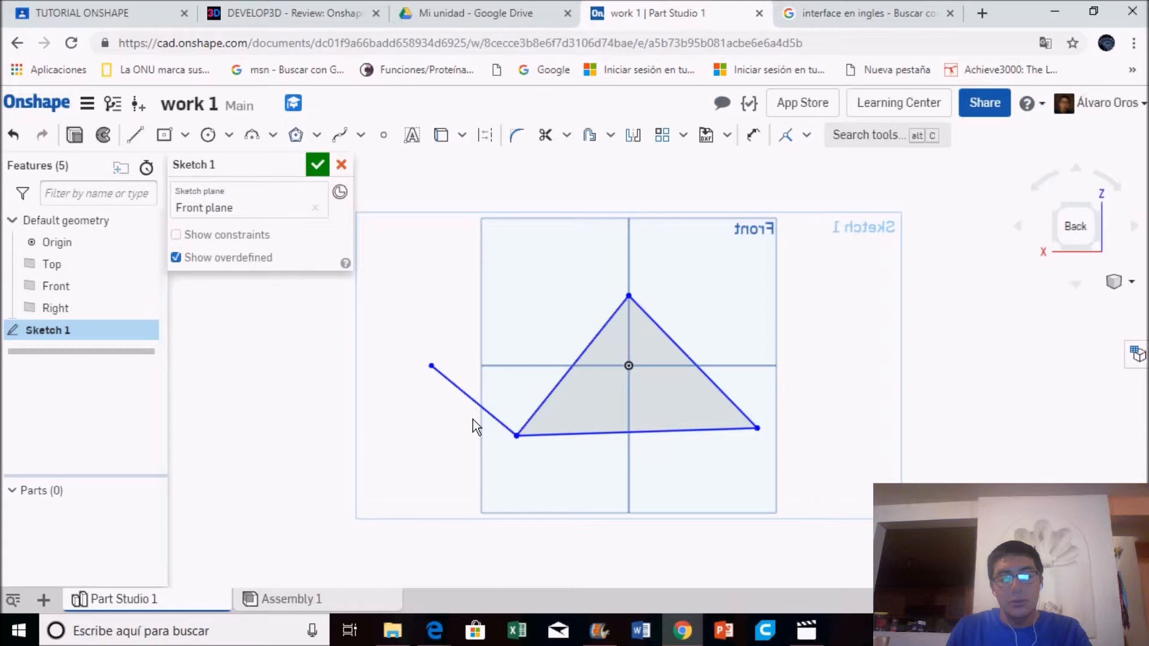
left_click(556, 147)
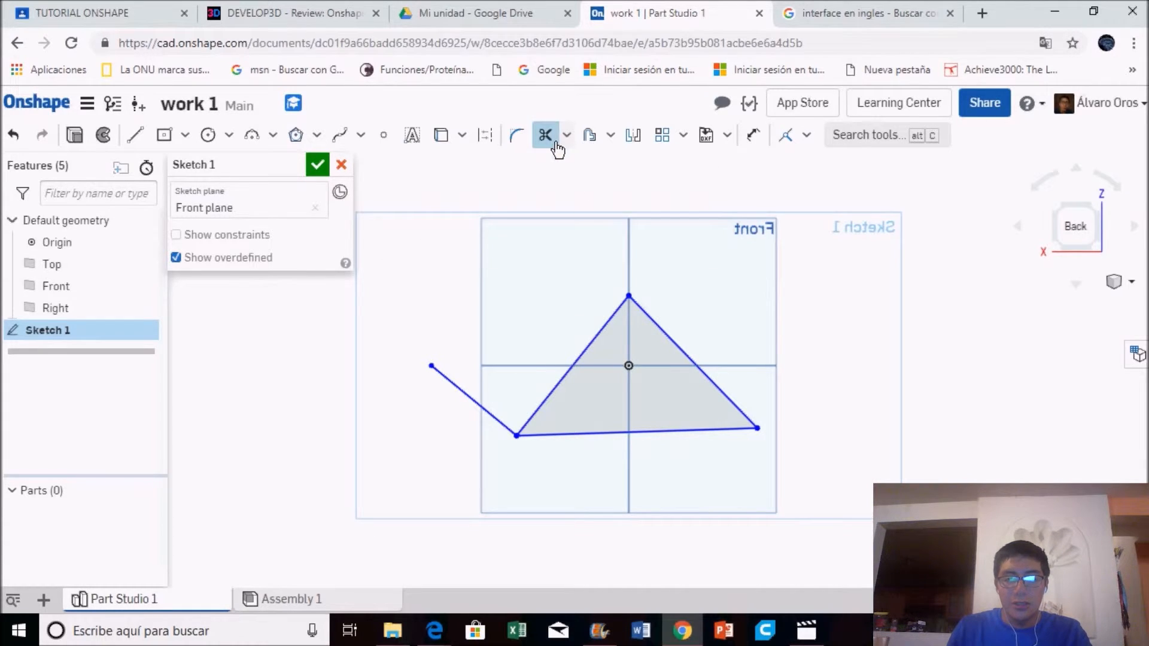
left_click(485, 414)
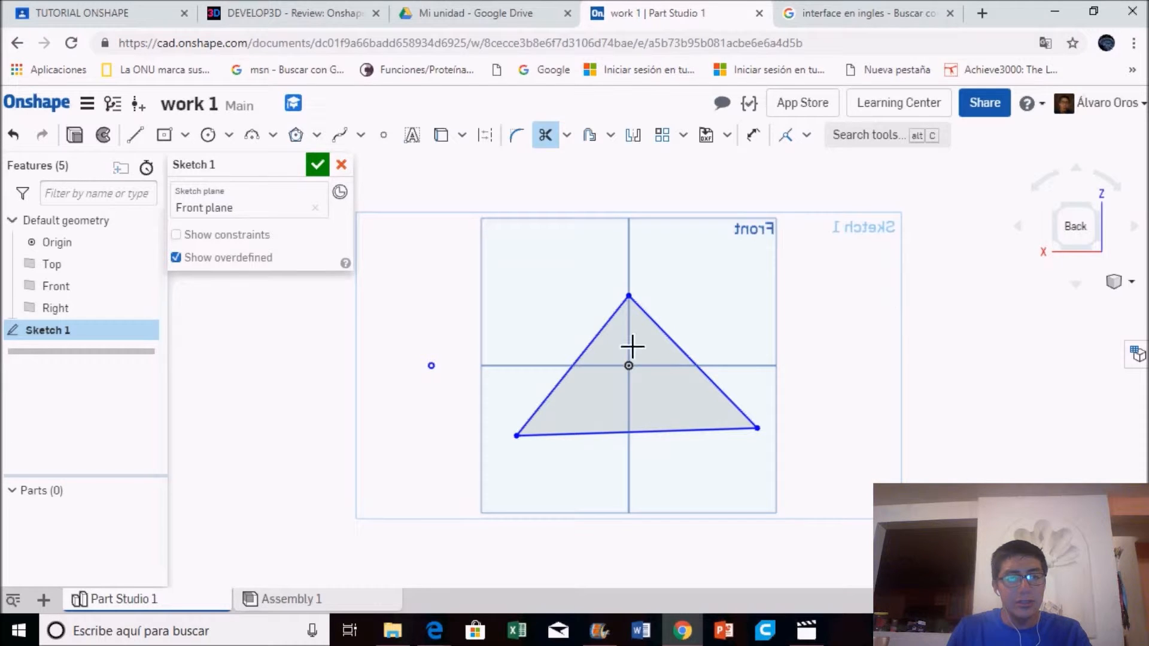
Extrude the triangle sketch as a new blind solid with a depth of 25 mm.
left_click(90, 151)
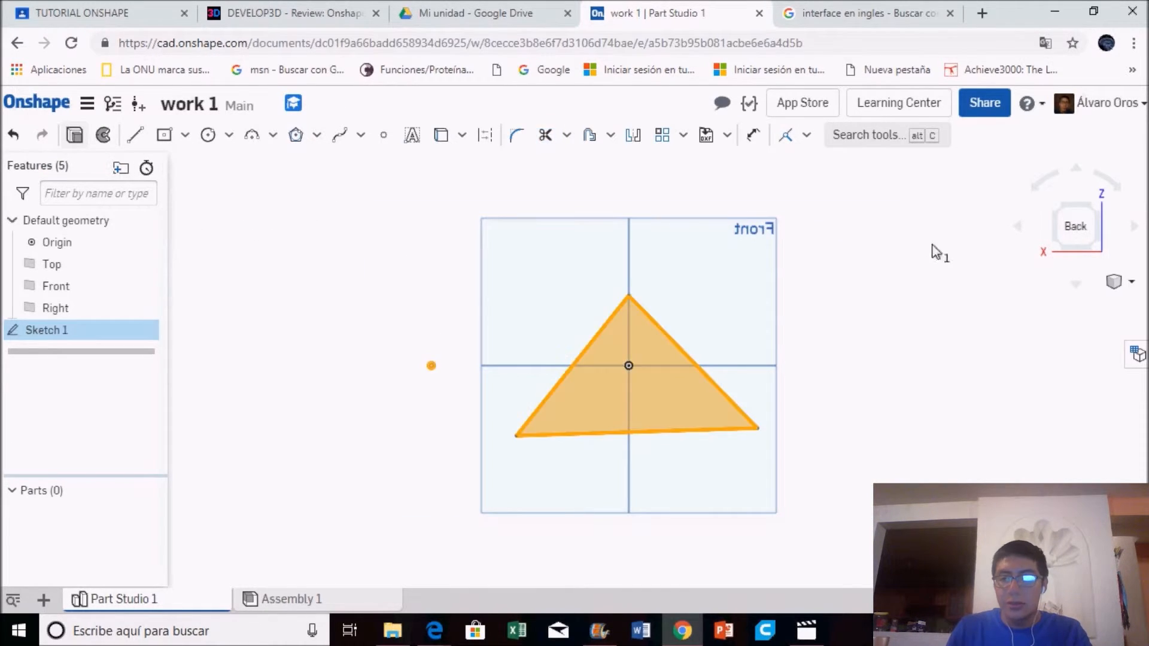
left_click(1081, 287)
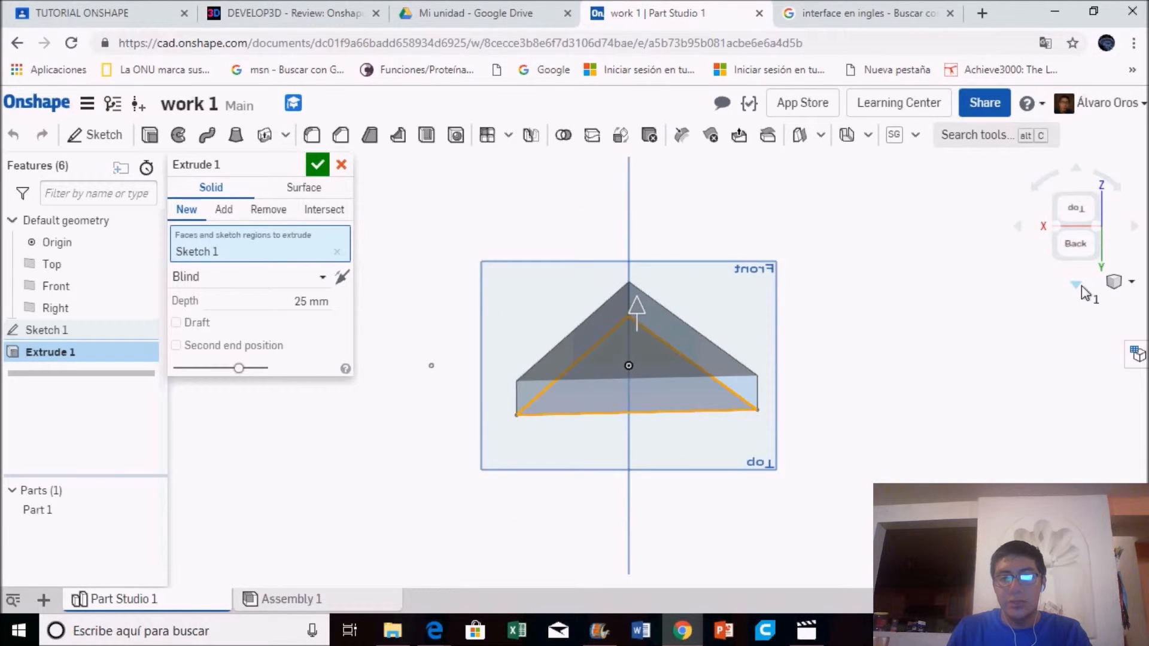
left_click(1076, 169)
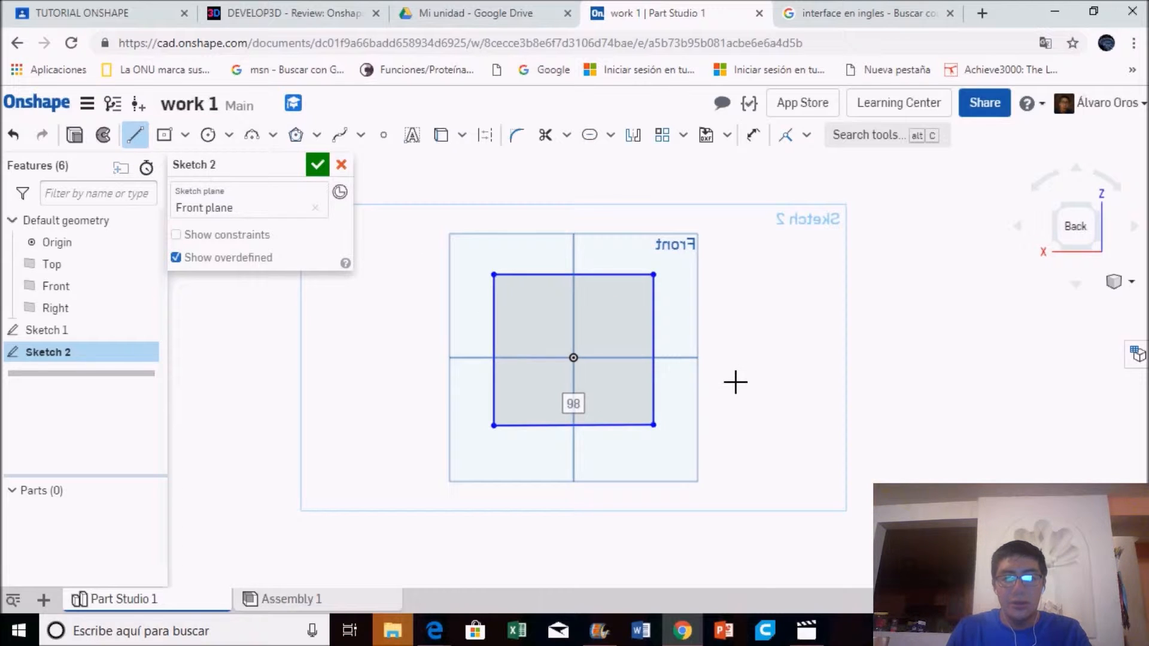
Create slots with a 20 mm diameter along all four sides of the square in the Front plane sketch.
left_click(602, 146)
left_click(586, 288)
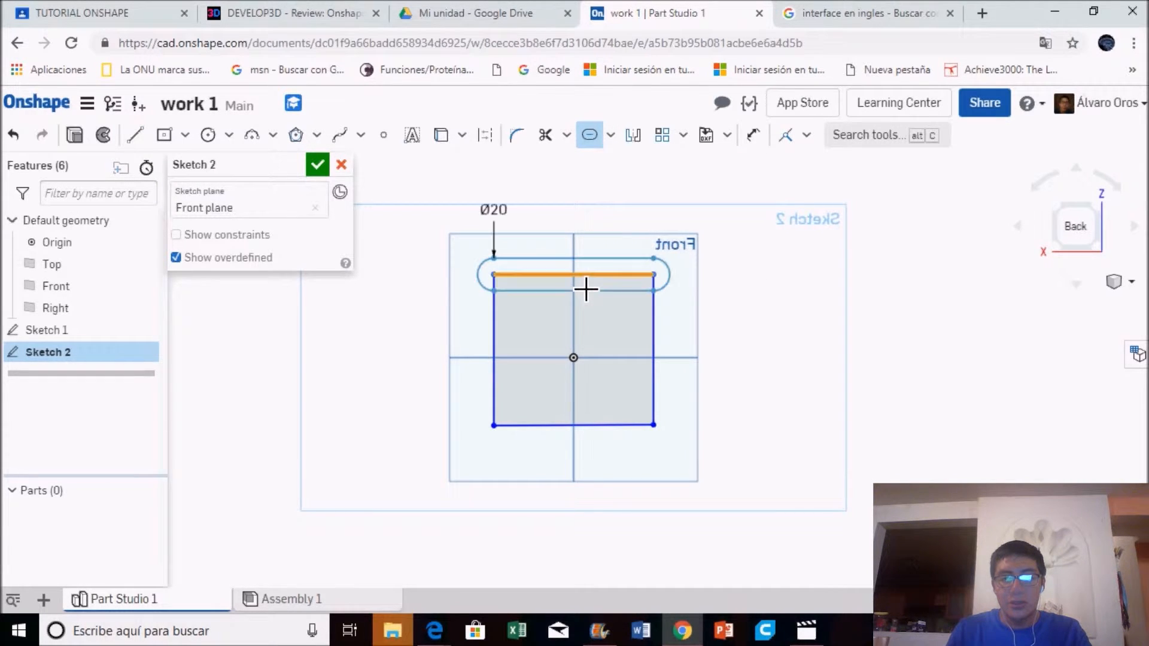
left_click(665, 362)
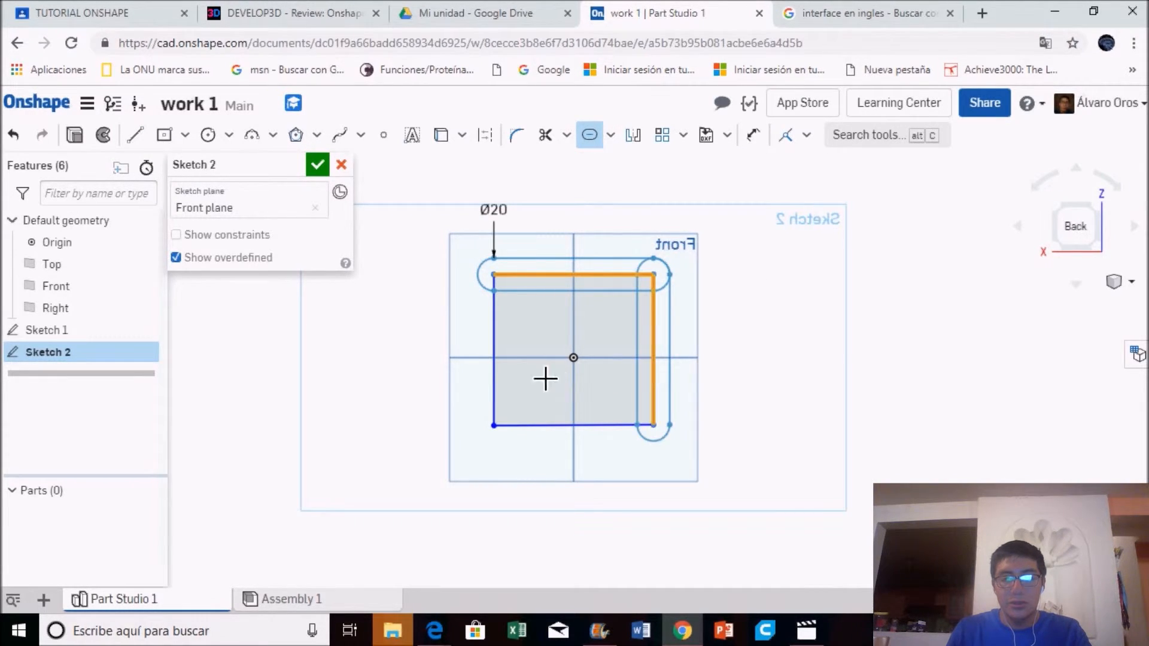
left_click(504, 363)
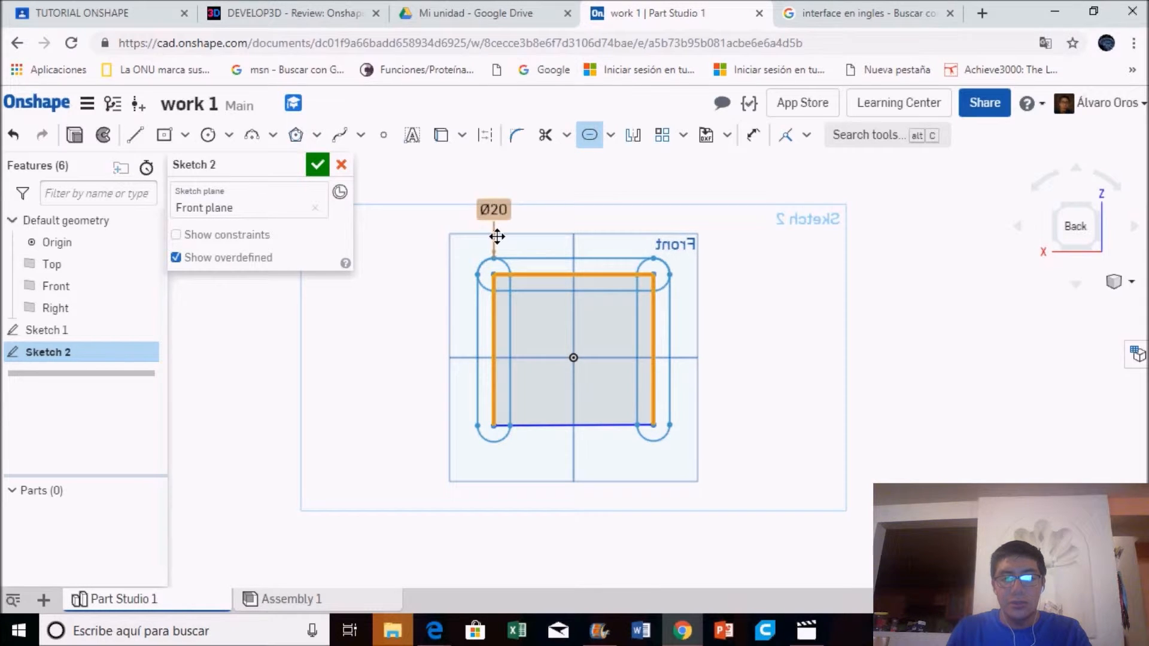
left_click(581, 429)
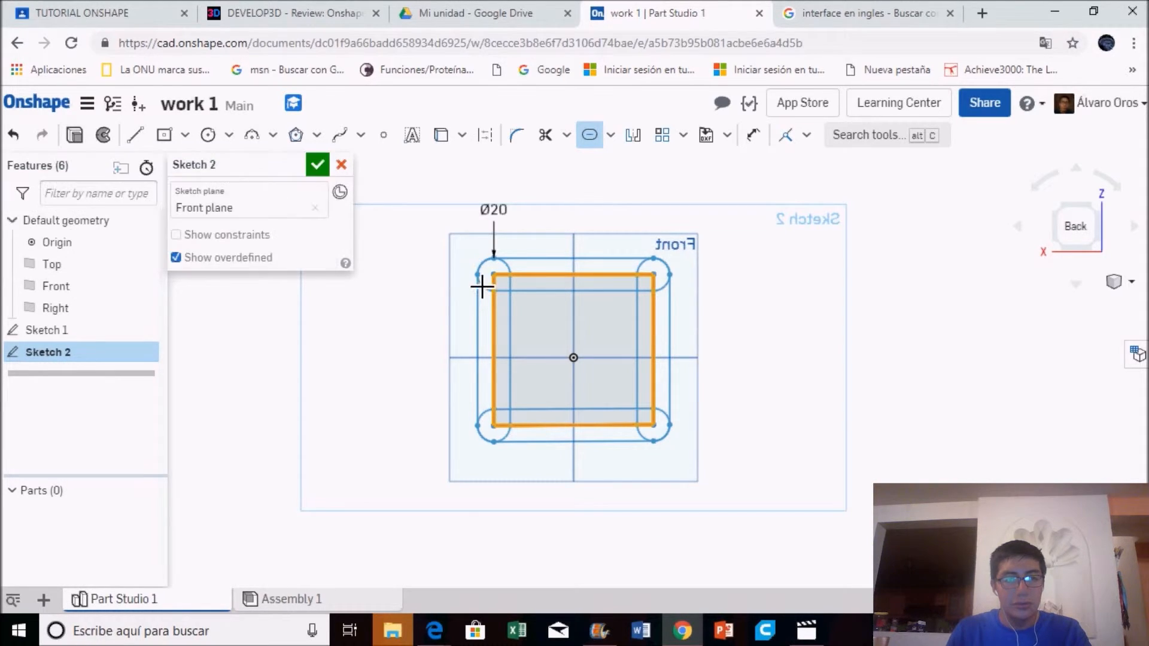
Try to extrude the edges of the slotted square sketch as a new blind surface with a depth of 25 mm.
left_click(74, 135)
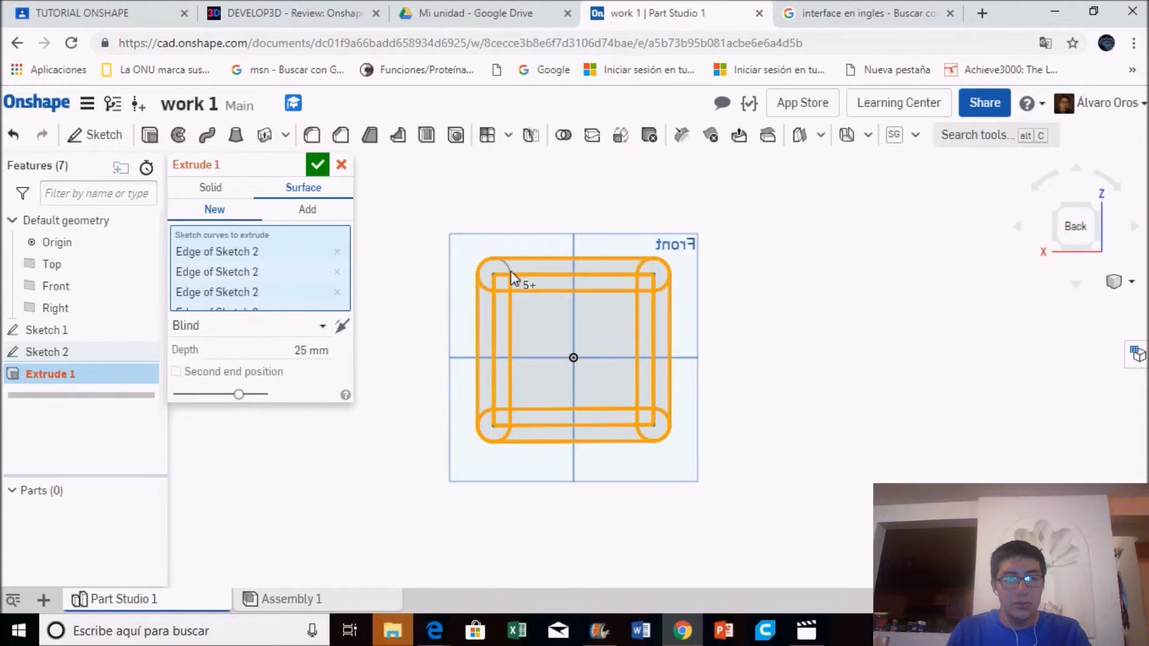
left_click(322, 178)
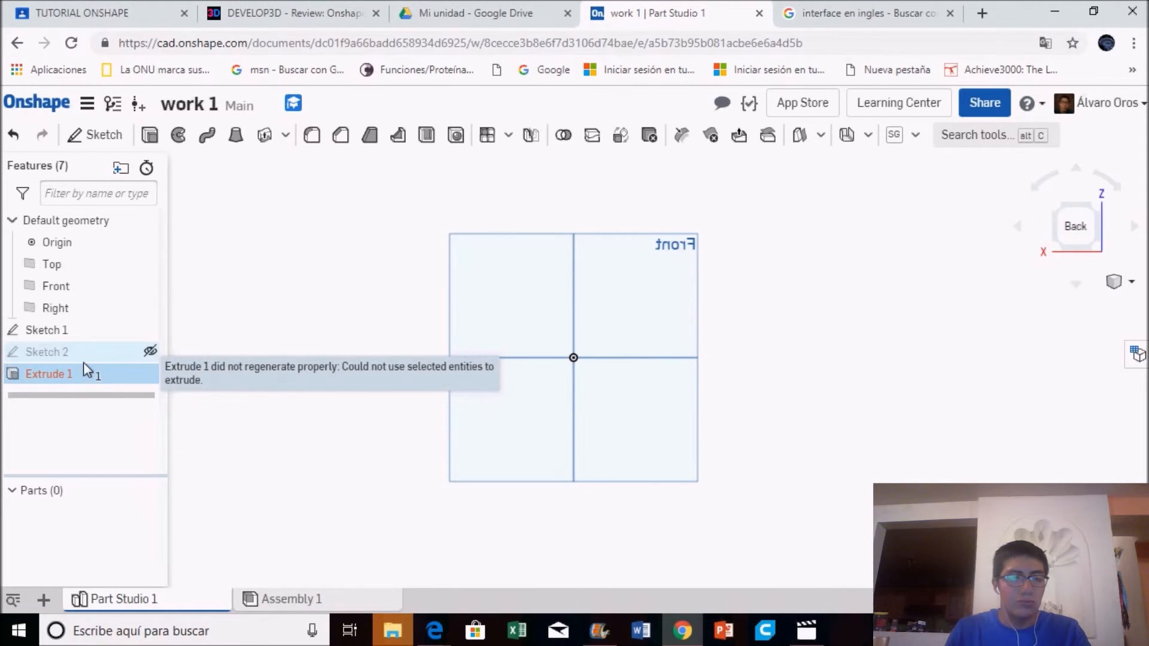
Extrude Sketch 1 and Sketch 2 together as a new blind solid with a depth of 25 mm.
left_click(70, 335, "ctrl")
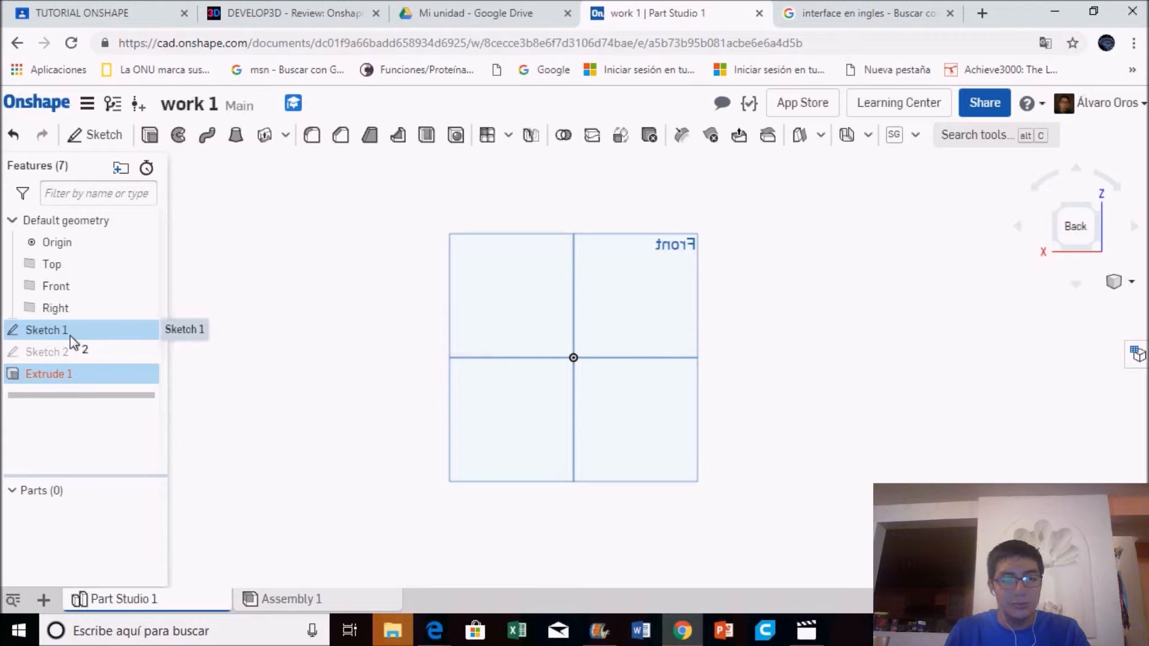
left_click(75, 351, "ctrl")
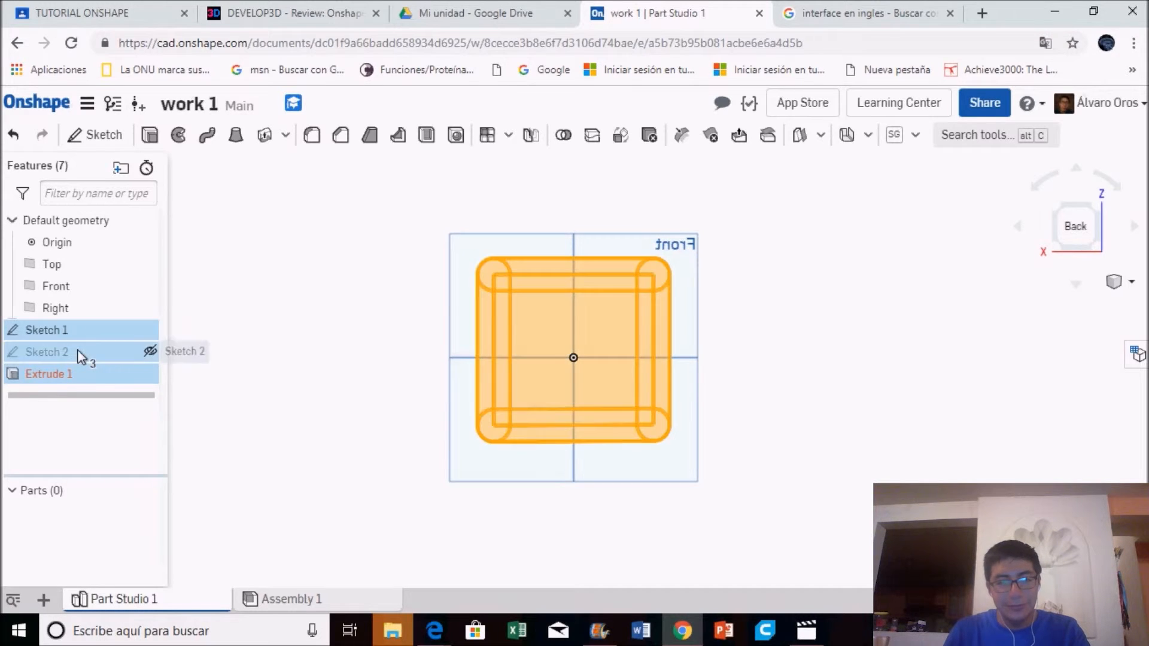
left_click(543, 286, "ctrl")
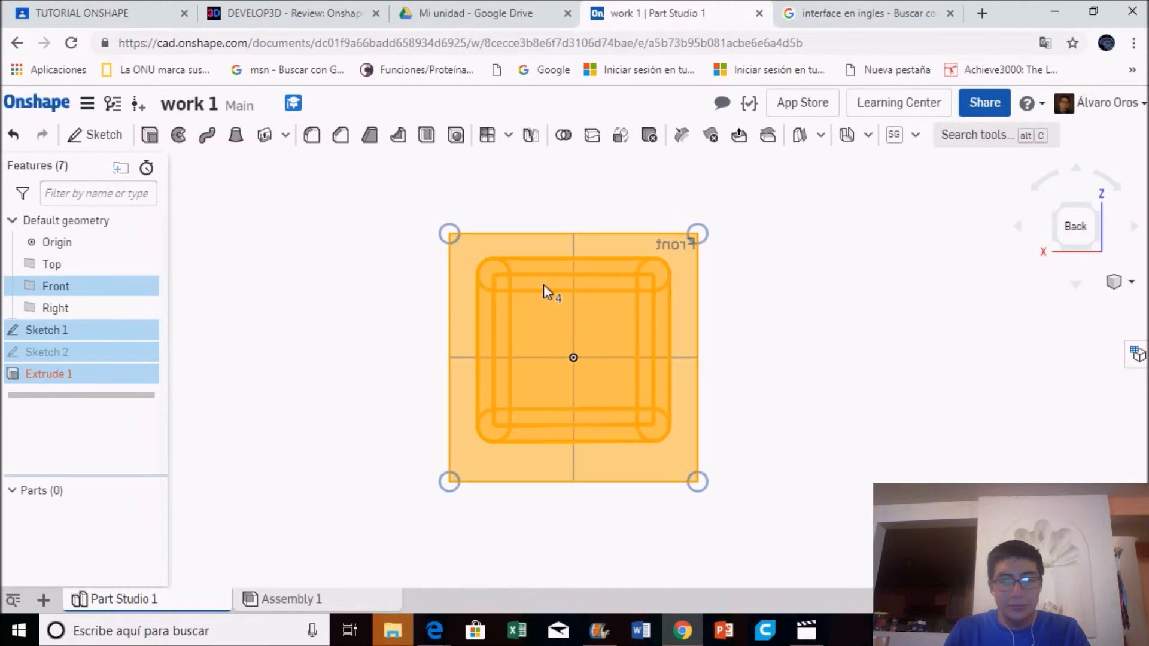
left_click(150, 135)
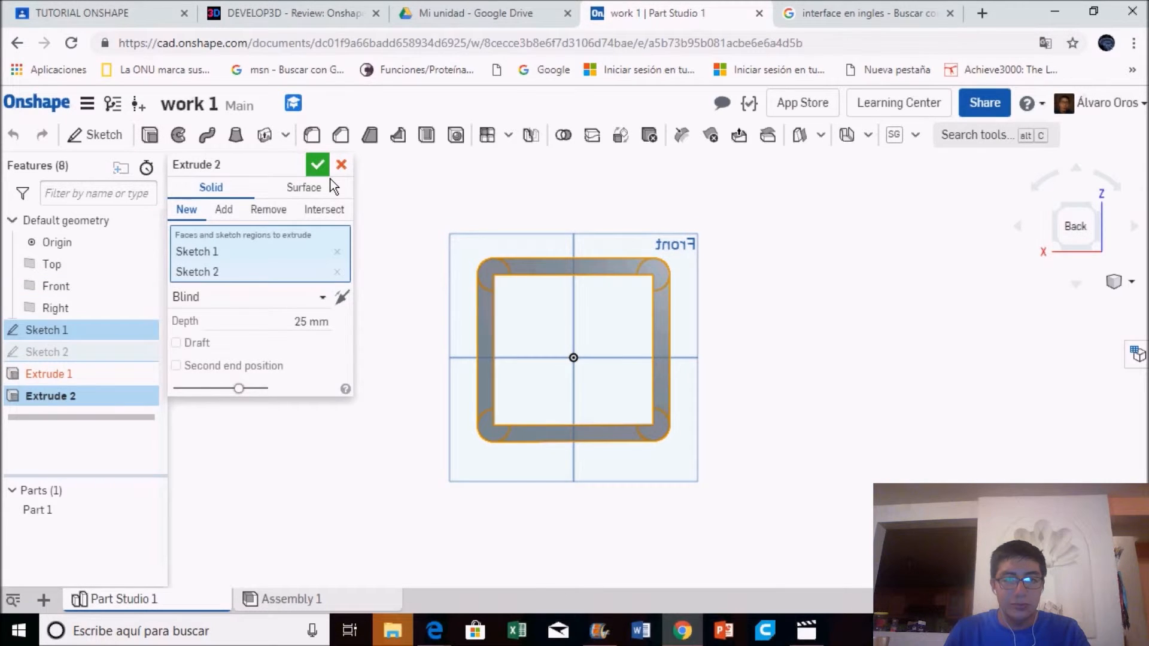
left_click(318, 165)
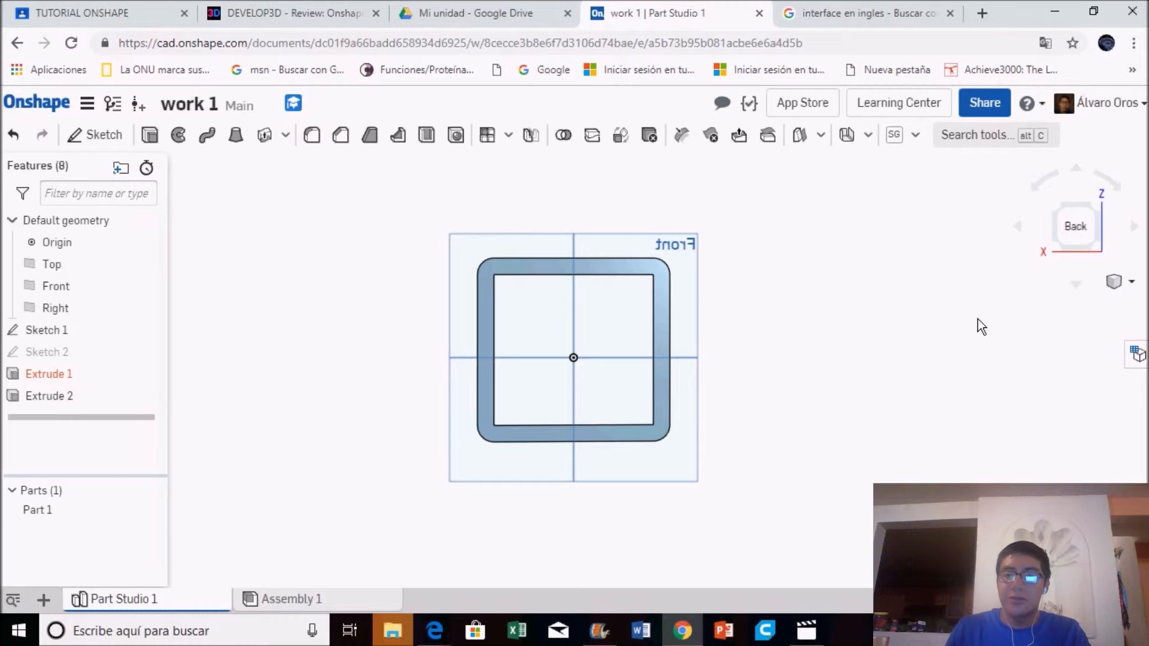
left_click(1082, 291)
left_click(1083, 292)
left_click(1082, 291)
left_click(1083, 292)
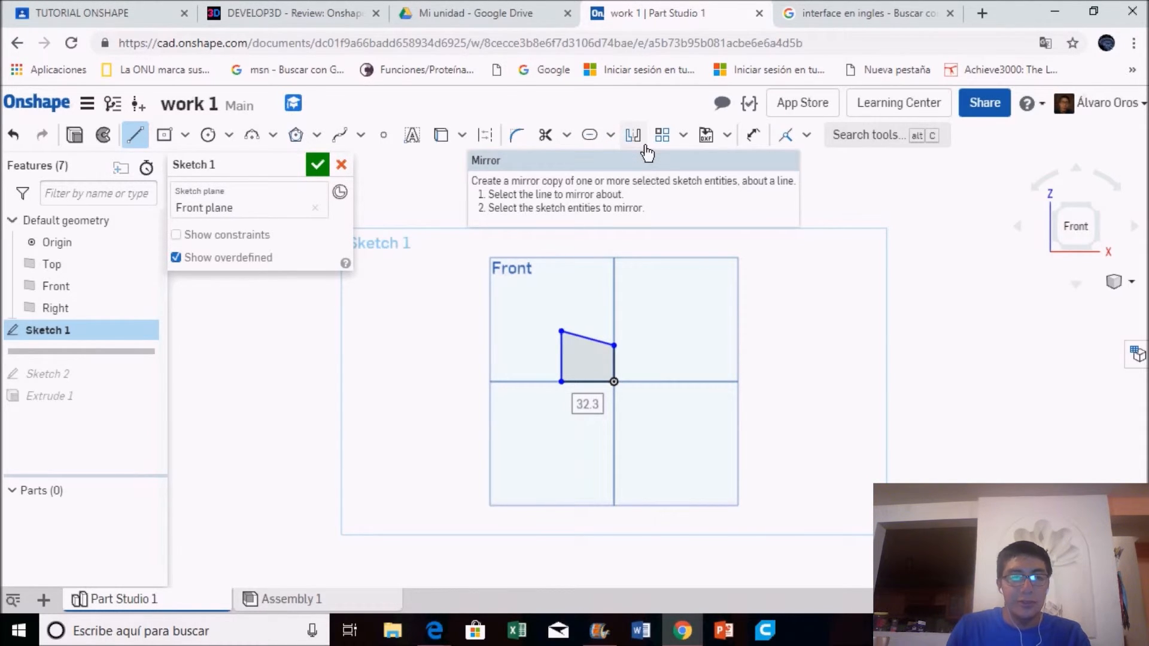
Mirror the four lines of the small quadrilateral about the horizontal axis line through the origin.
left_click(147, 145)
left_click(597, 348)
left_click(562, 358)
left_click(587, 382)
left_click(616, 368)
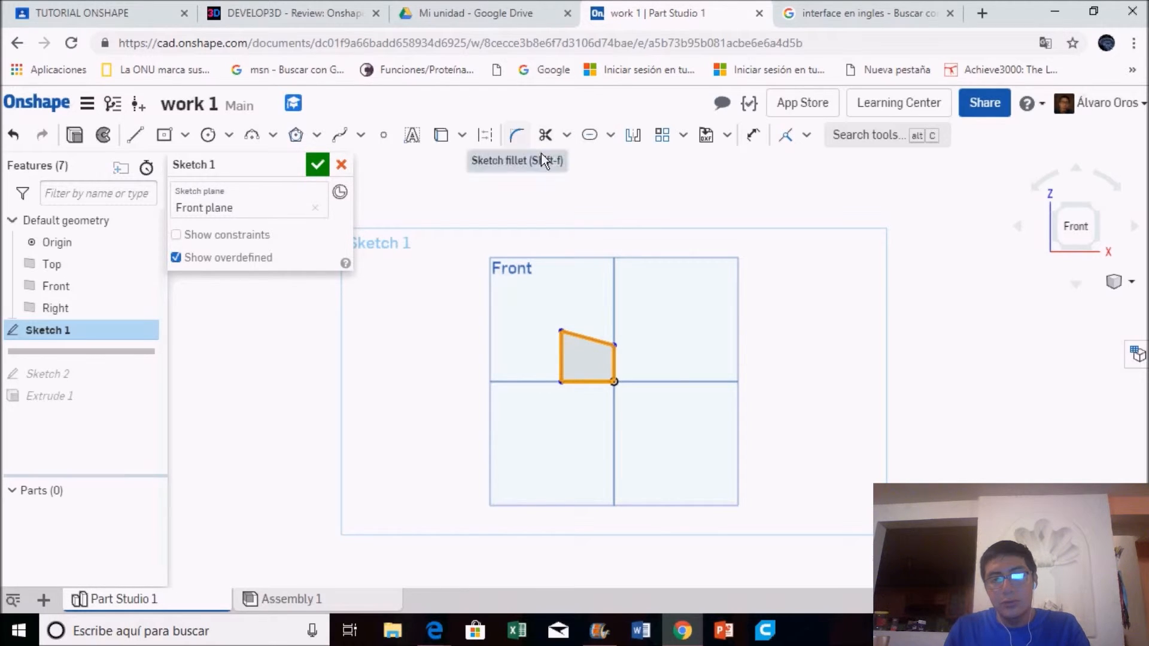
left_click(634, 135)
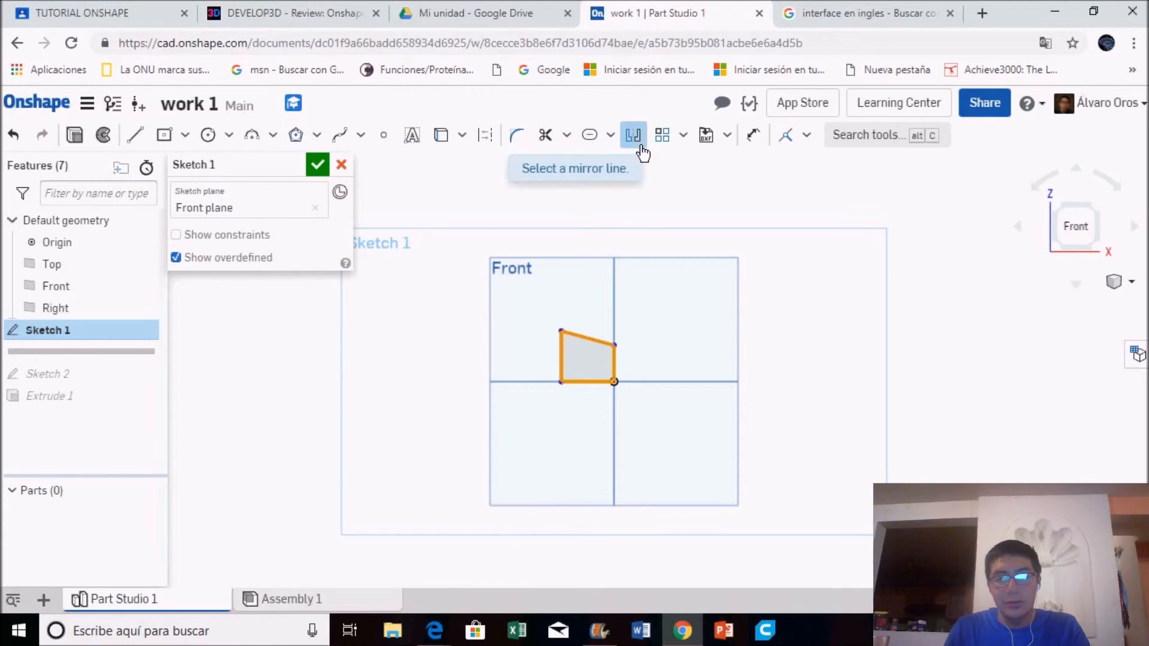
left_click(652, 397)
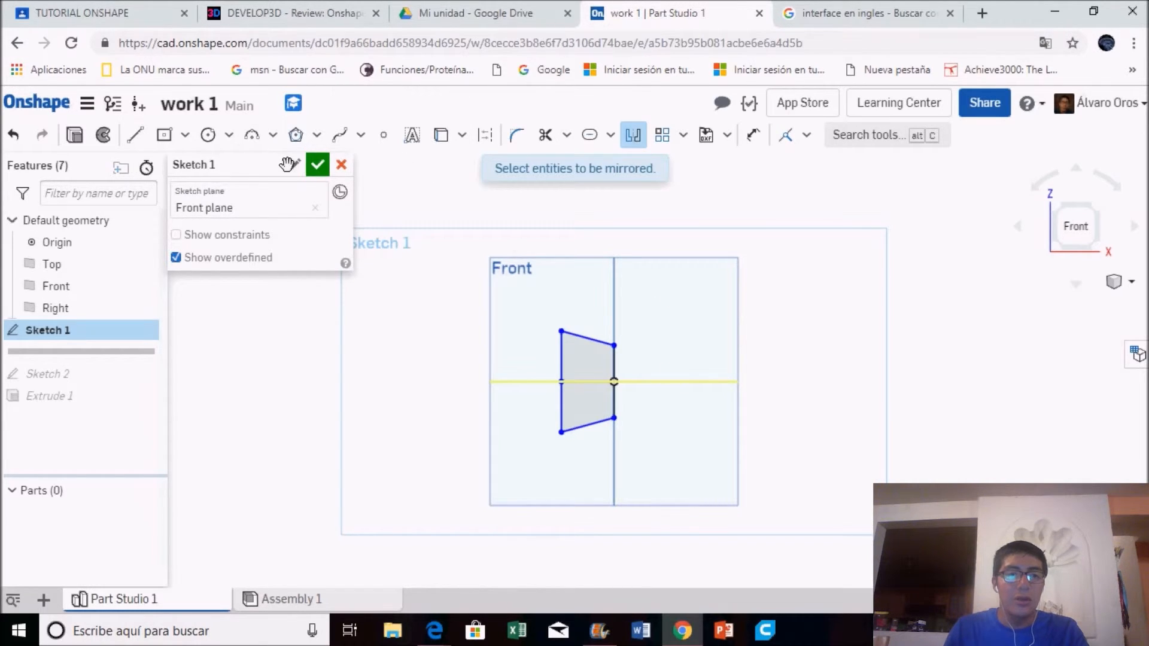
key("Escape")
left_click(598, 351)
left_click(561, 356)
left_click(614, 368)
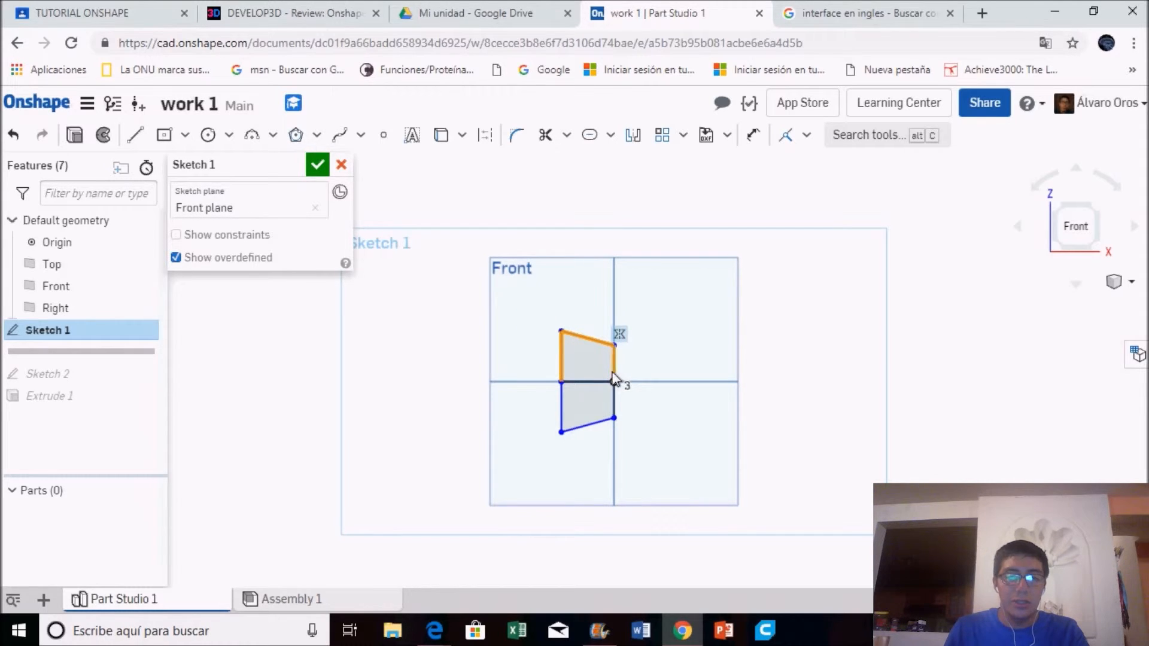
left_click(596, 383)
left_click(561, 406)
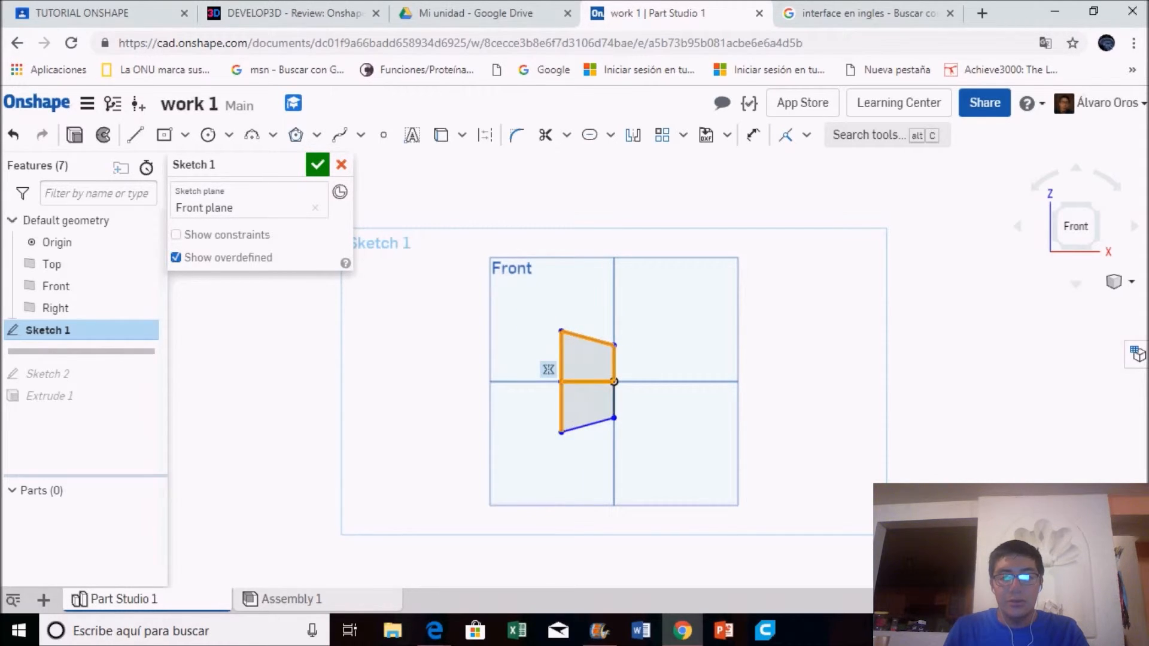
left_click(588, 428)
left_click(624, 402)
left_click(567, 368)
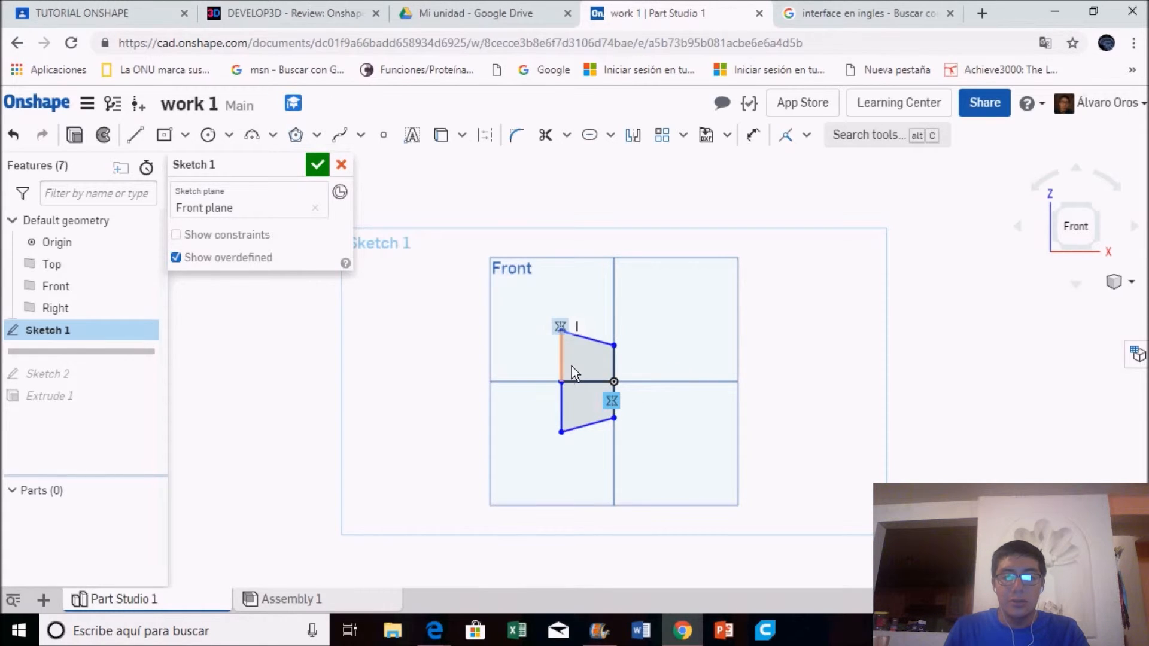
Mirror all lines of the doubled quadrilateral about the vertical axis line through the origin.
left_click(594, 343)
left_click(562, 365)
left_click(579, 427)
left_click(582, 424)
left_click(581, 382)
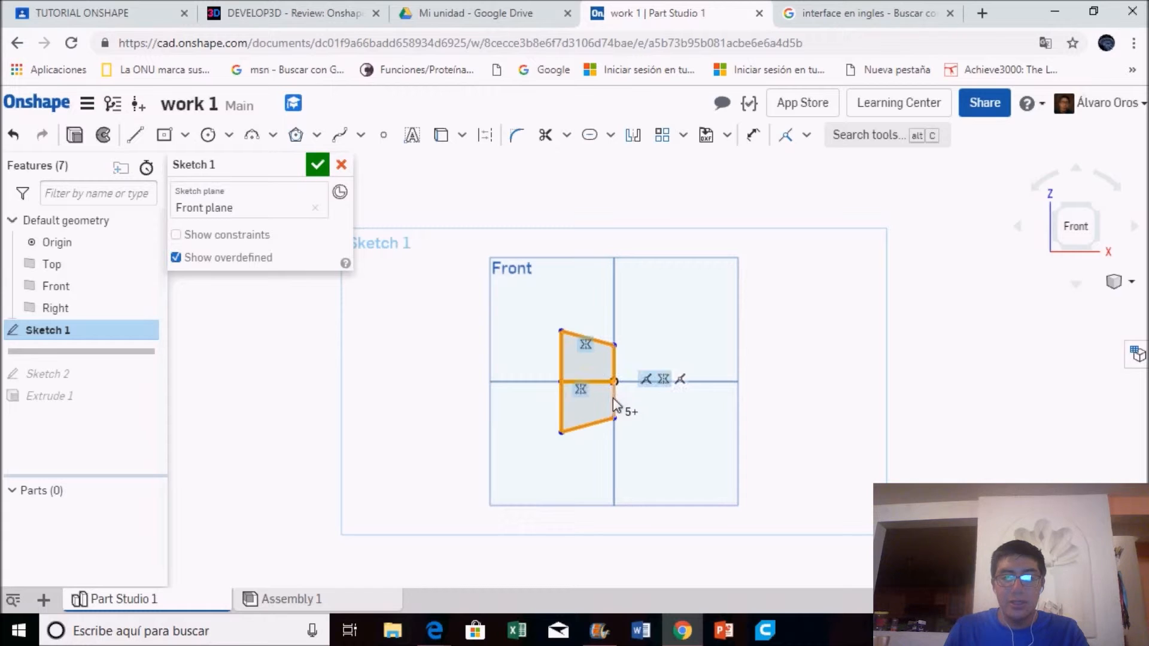
left_click(647, 144)
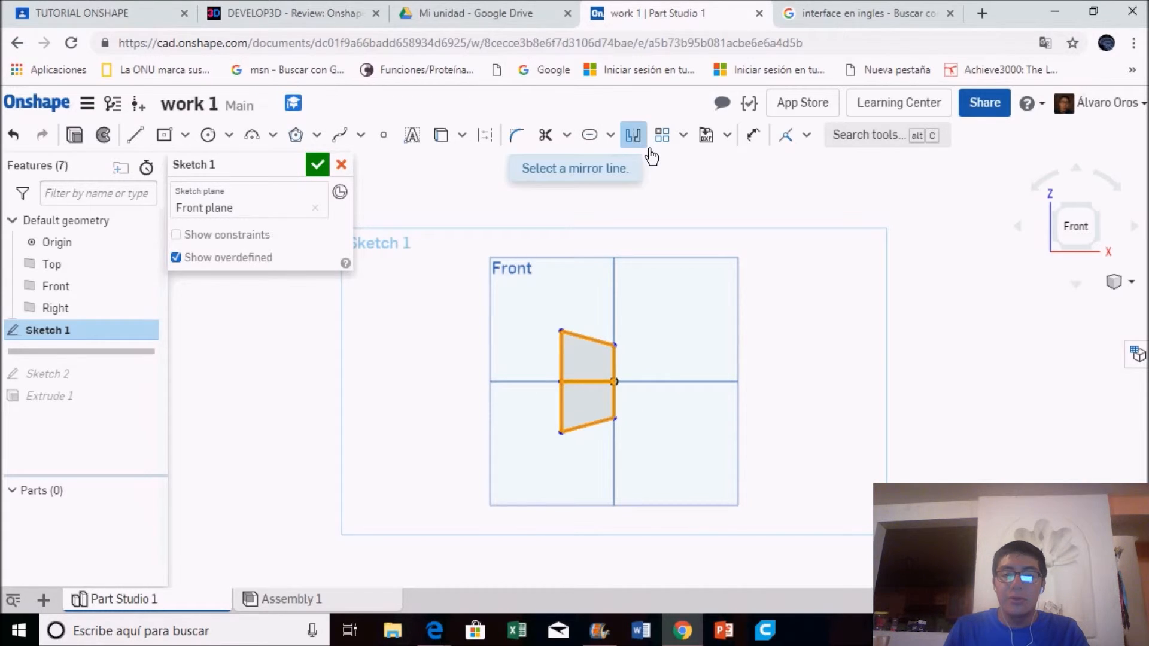
left_click(626, 318)
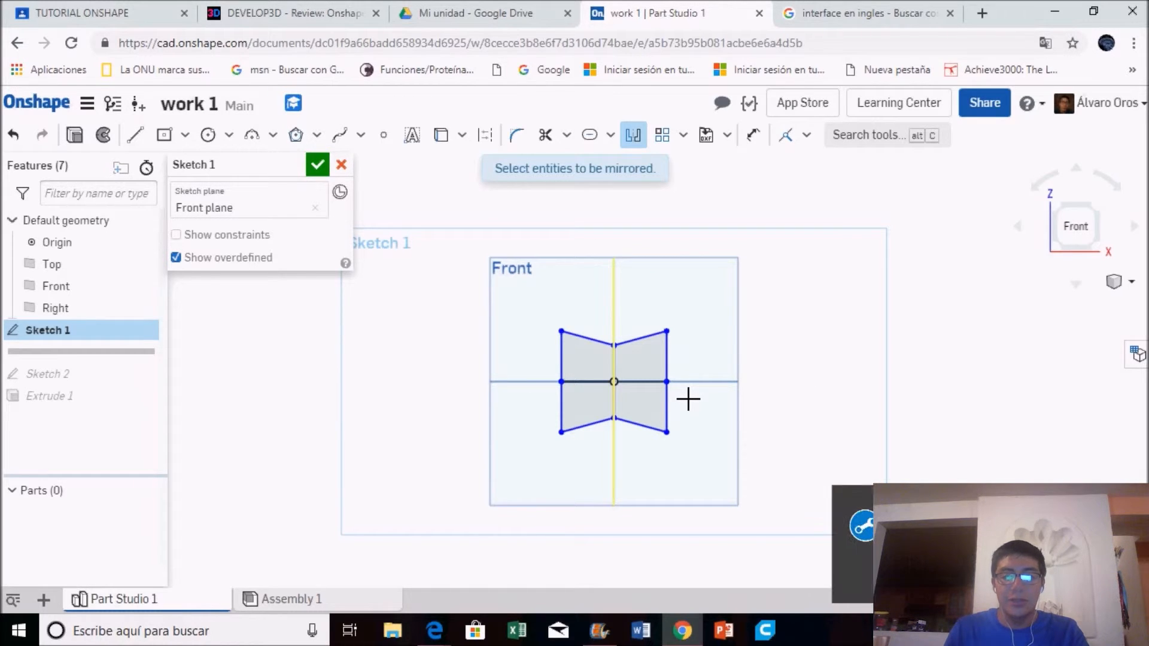
Extrude the mirrored bow-tie-shaped sketch as a new blind solid with a depth of 25 mm.
left_click(87, 147)
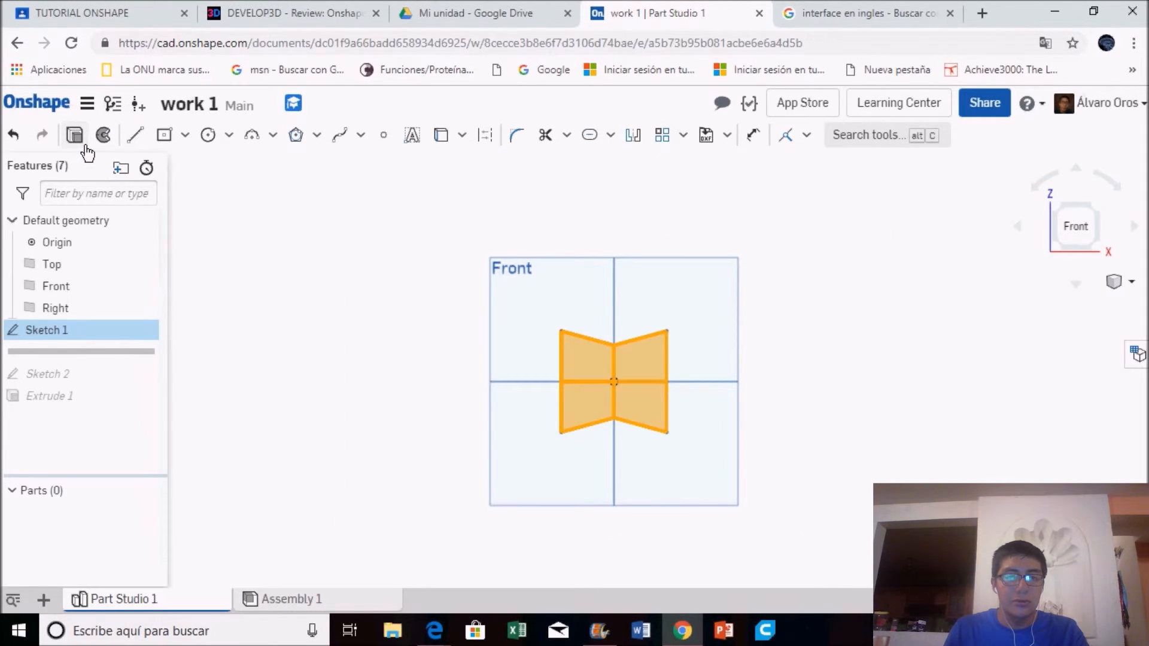
left_click(87, 148)
left_click(1077, 285)
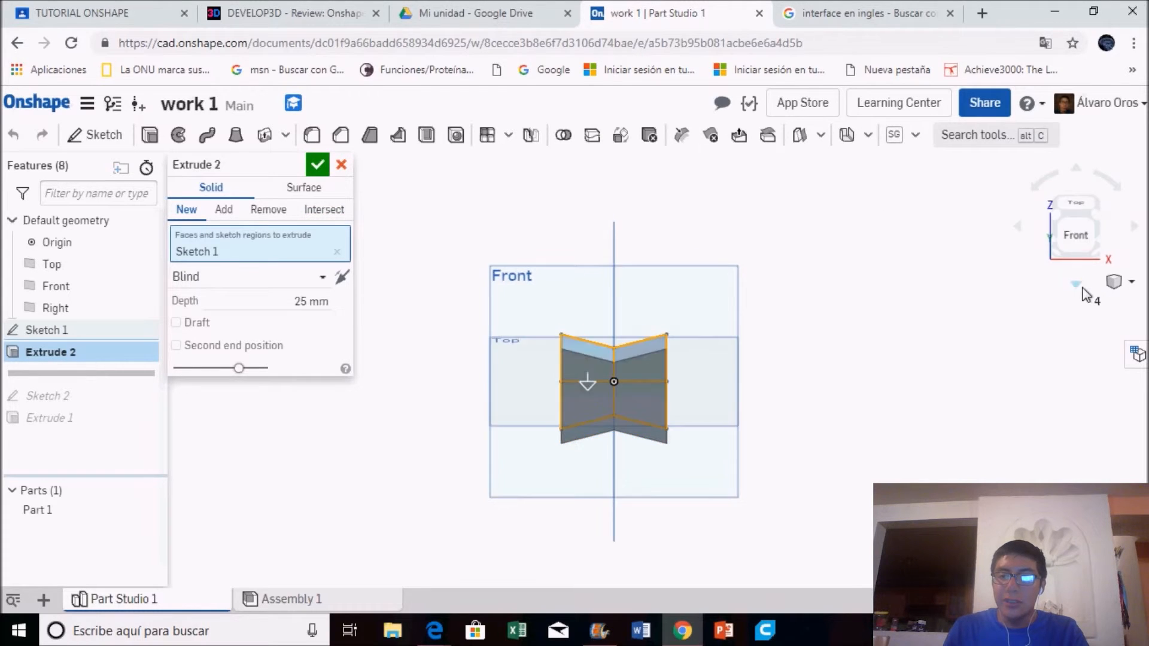
left_click(1082, 288)
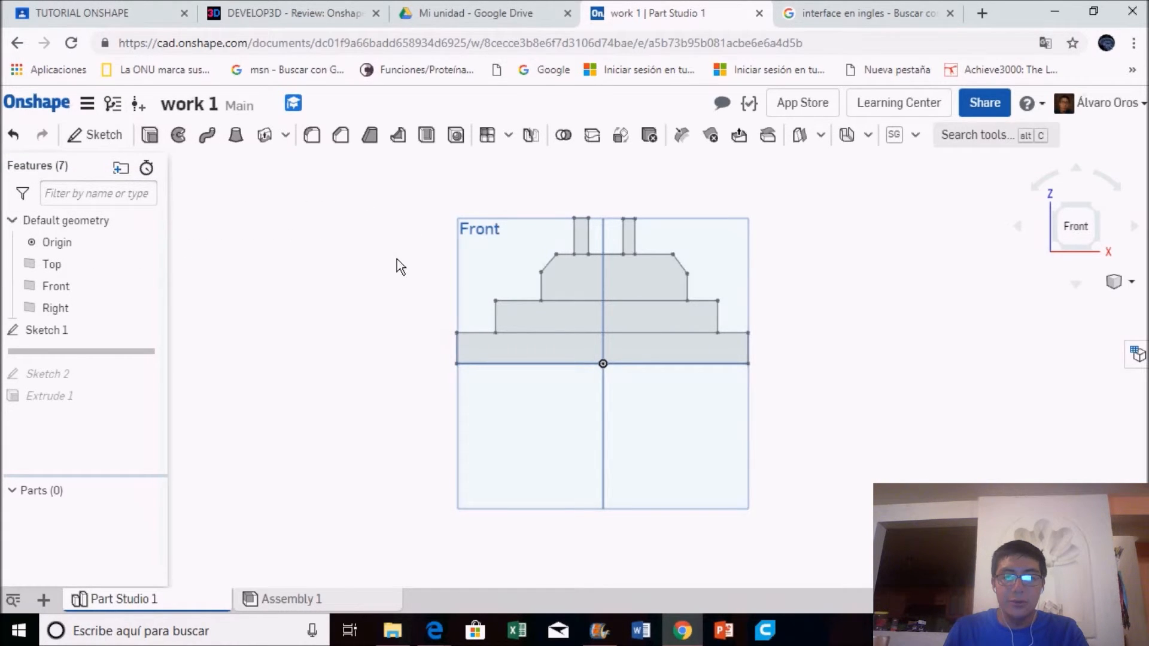
Revolve all five regions of the stepped profile fully around its bottom edge as a new solid.
left_click(186, 146)
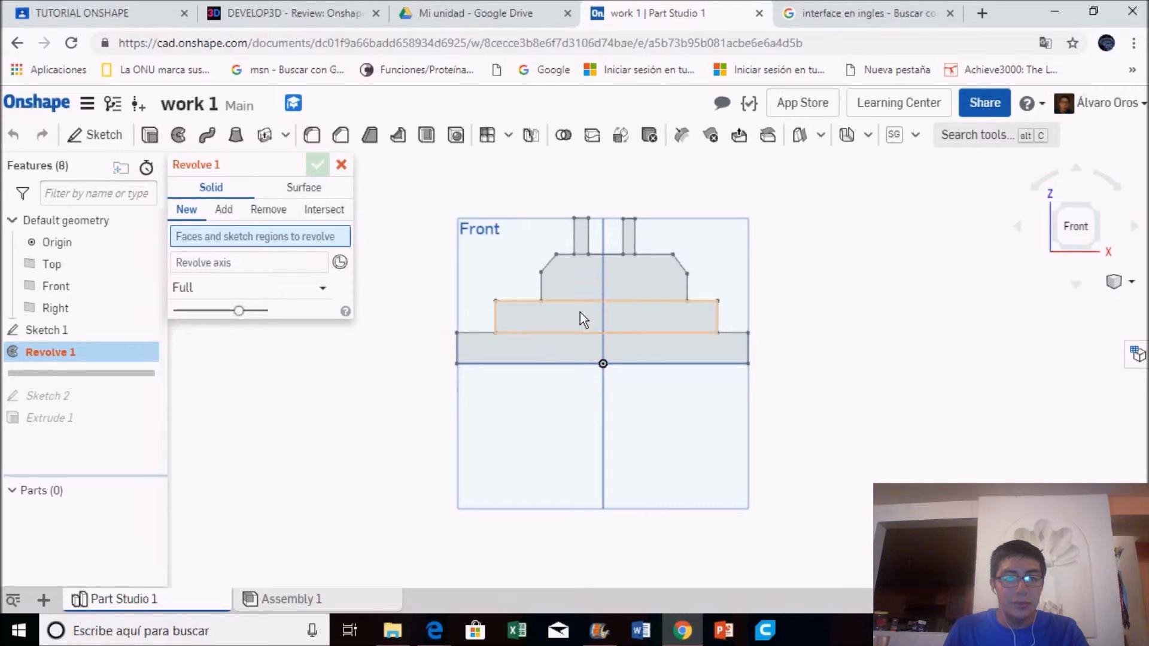
left_click(513, 374)
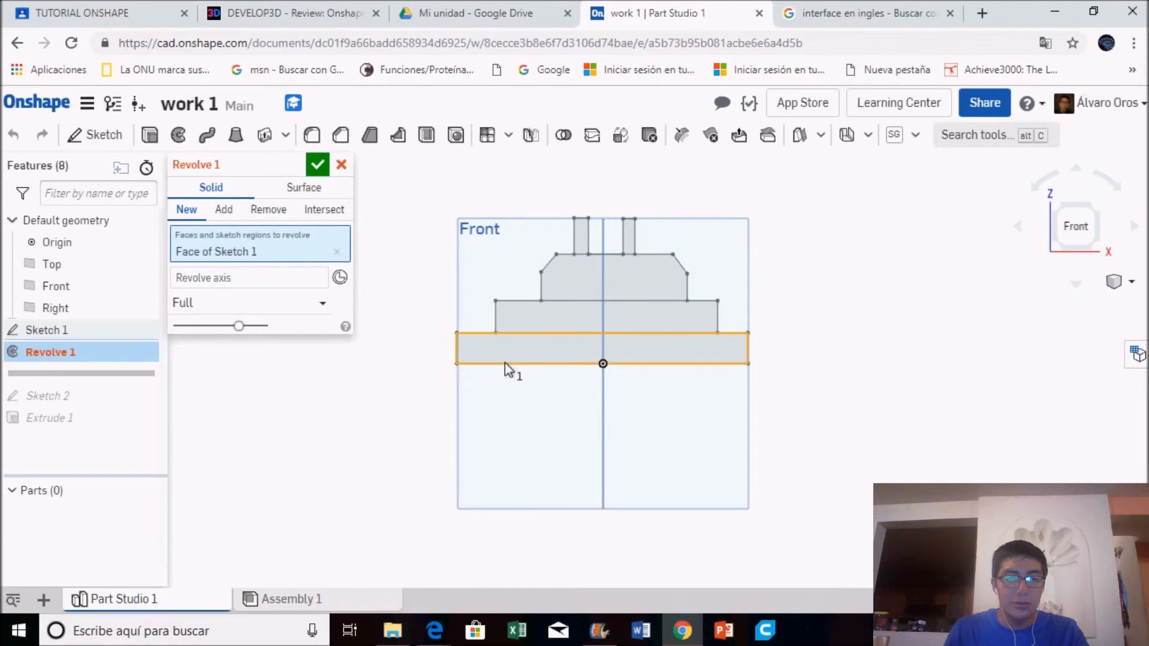
left_click(524, 308)
left_click(548, 286)
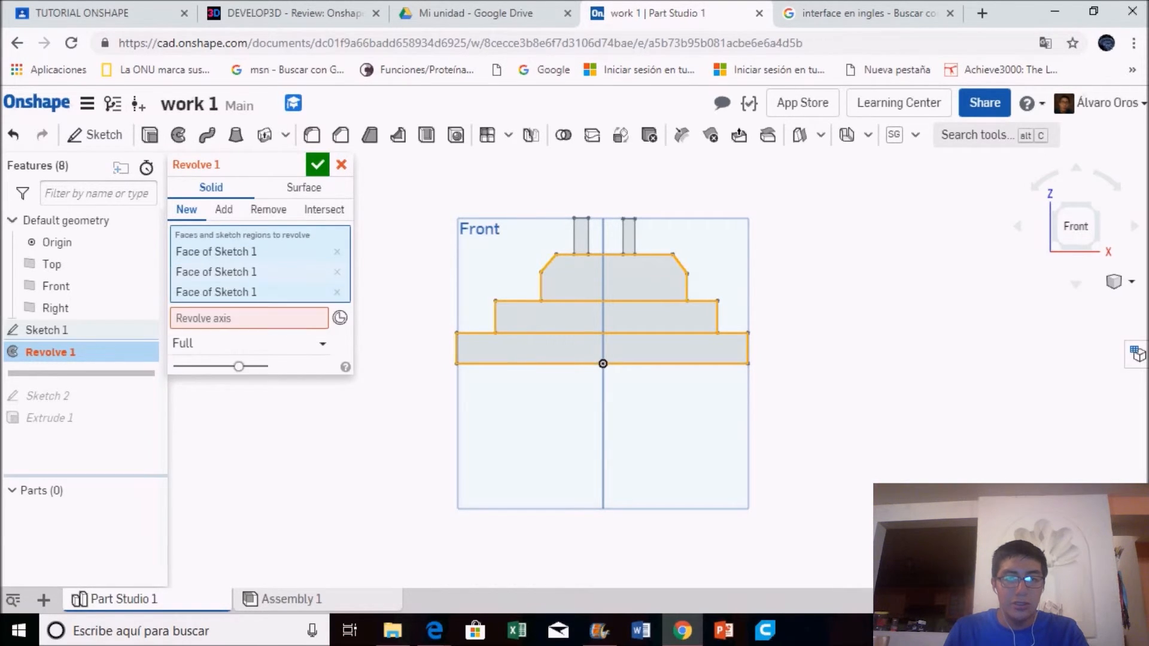
left_click(579, 238)
left_click(628, 239)
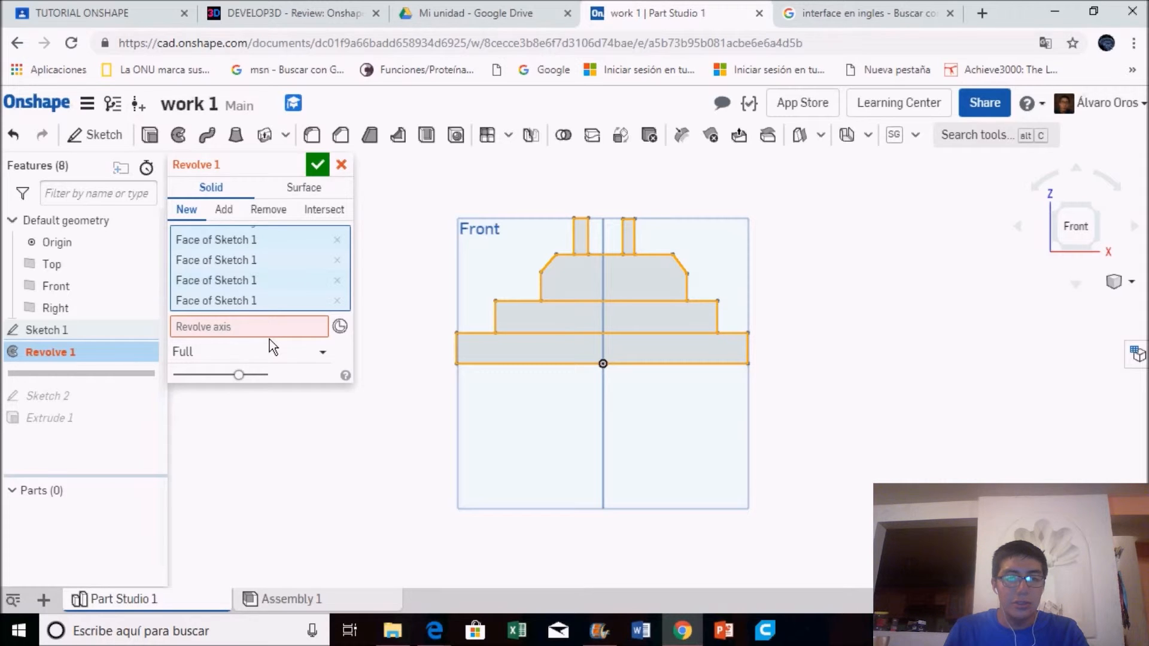
left_click(322, 334)
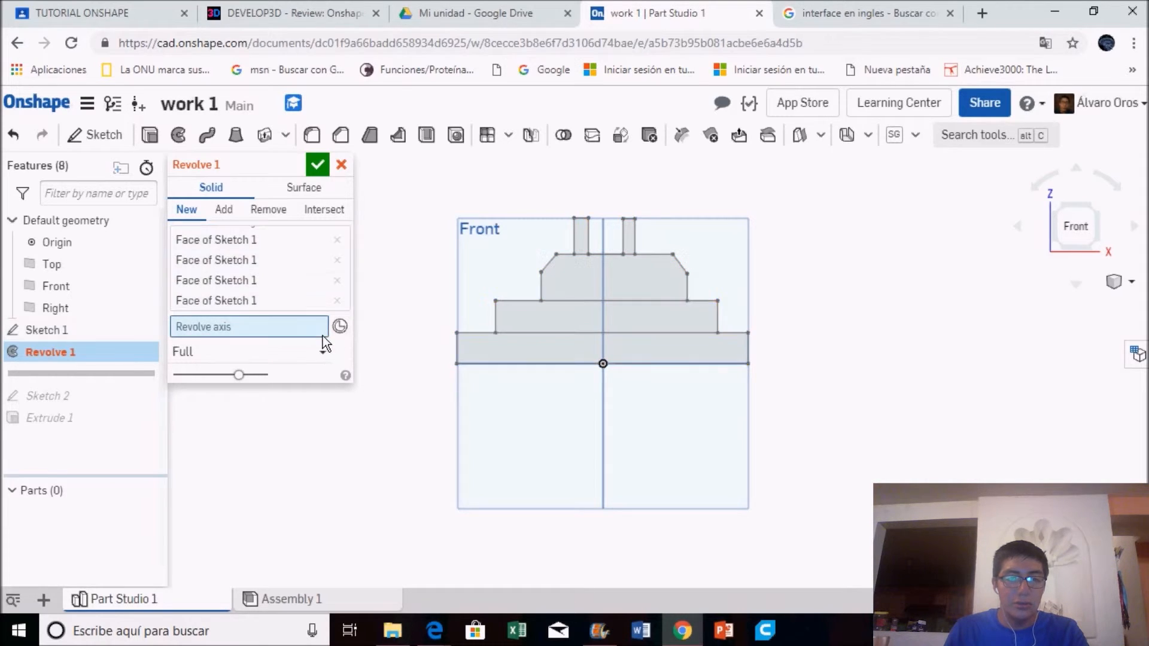
left_click(508, 364)
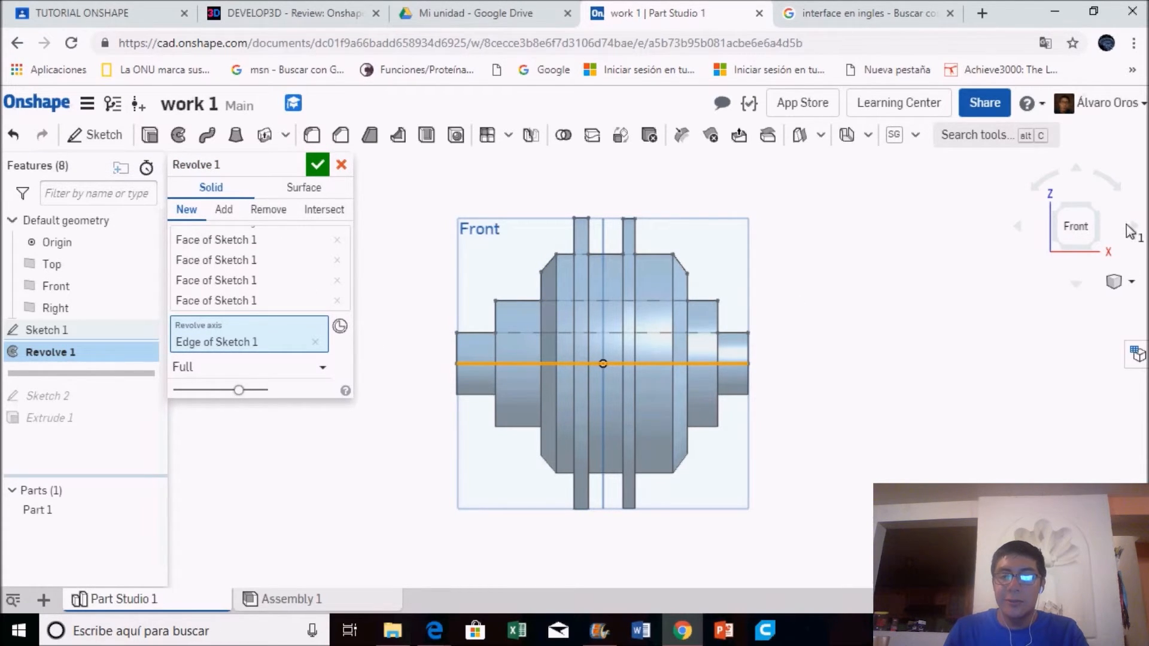
left_click(321, 170)
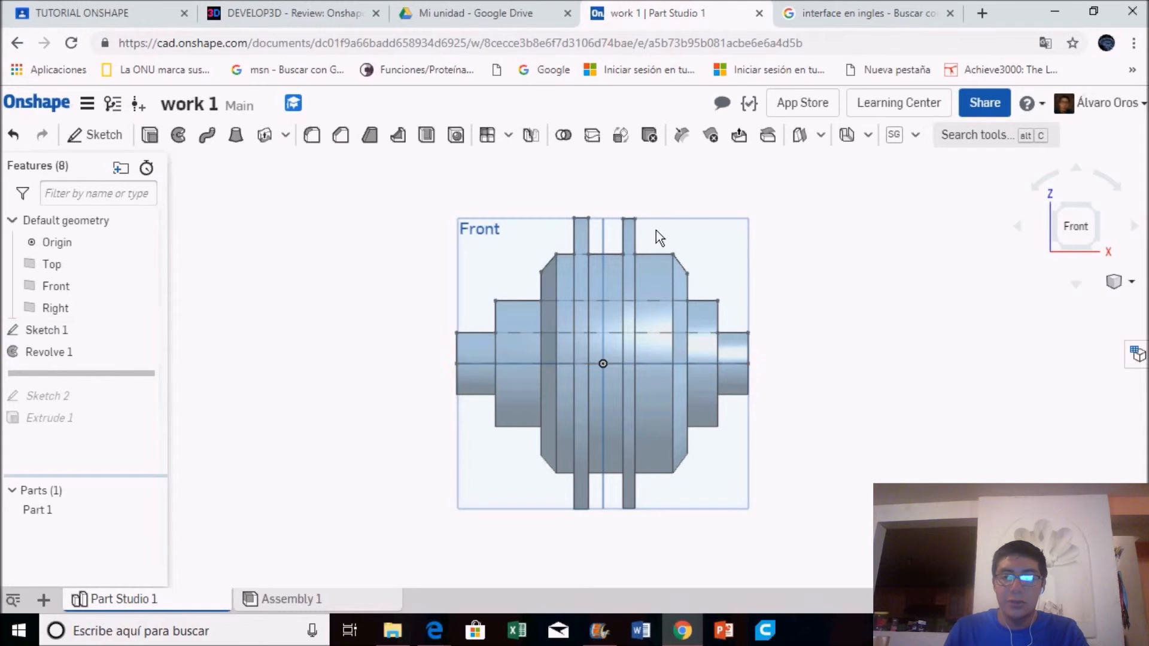
left_click(1138, 230)
left_click(1141, 235)
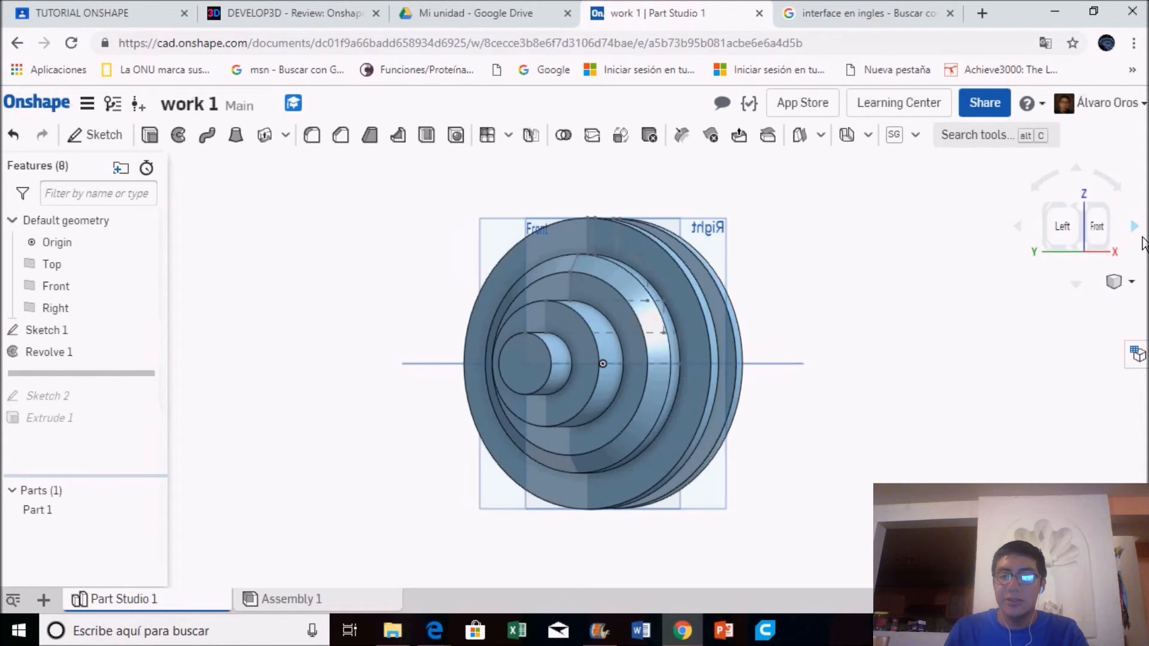
Examine the revolved solid from its front, back, left and right sides.
left_click(1141, 236)
left_click(1141, 239)
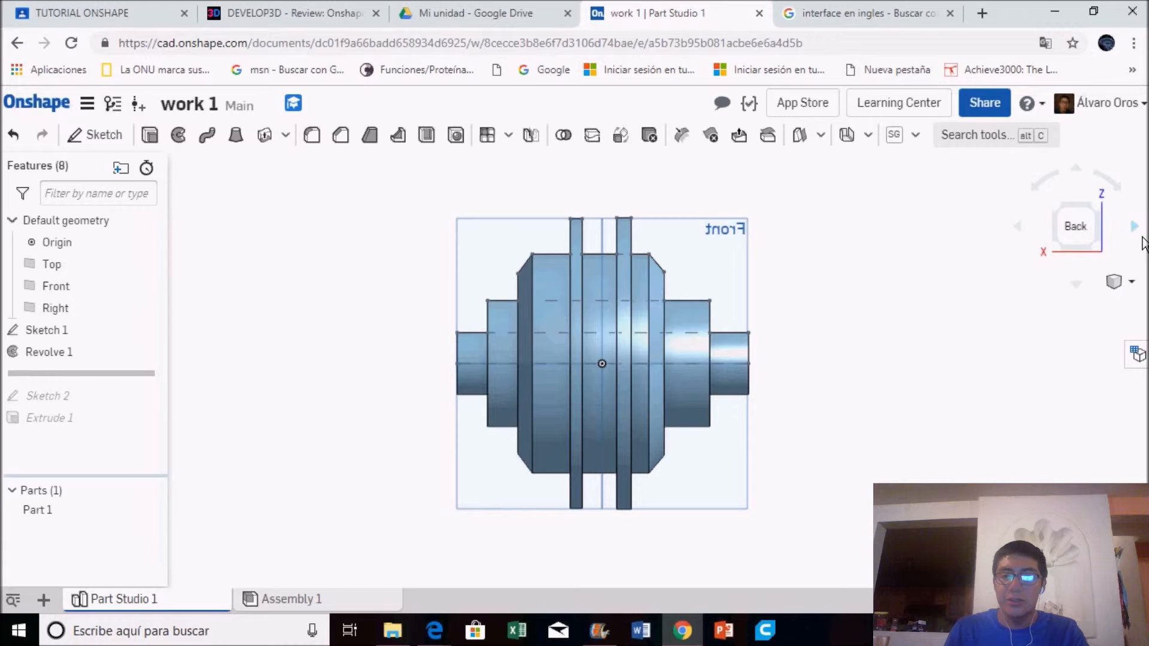
left_click(1142, 239)
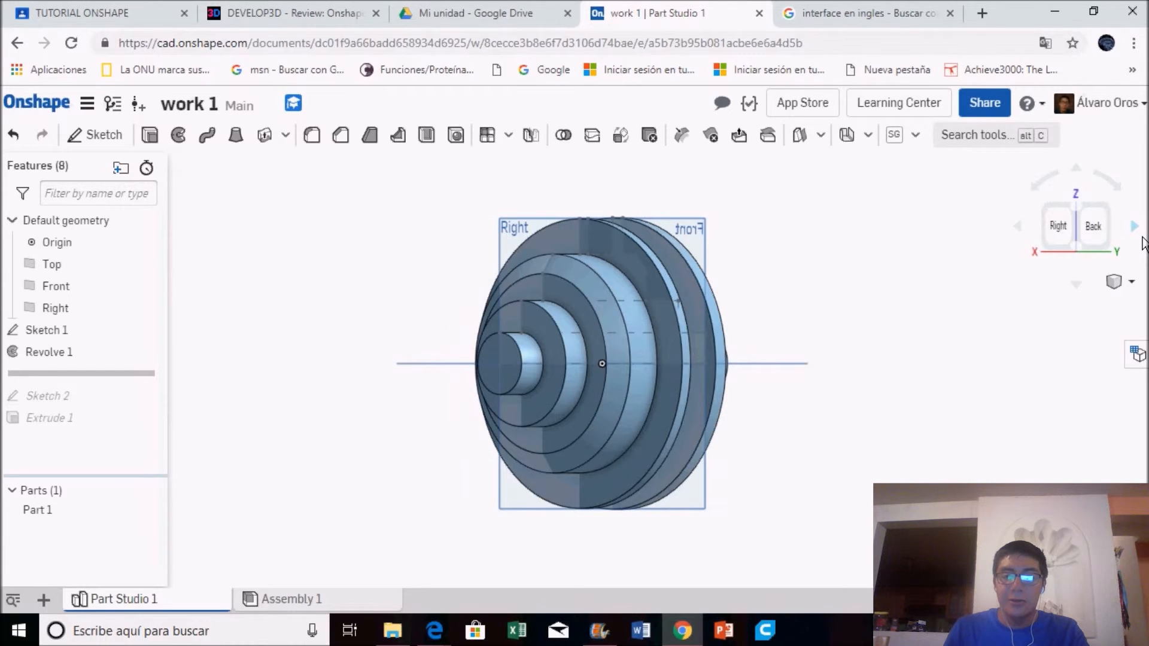
left_click(1141, 240)
left_click(1141, 240)
left_click(1142, 240)
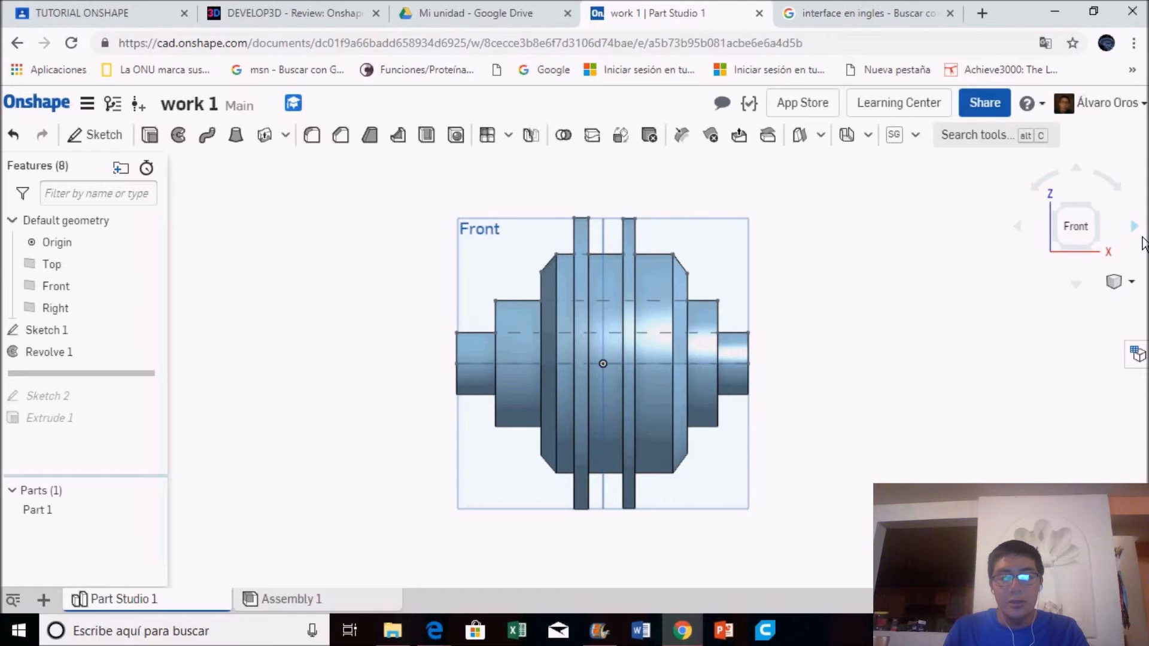
left_click(1034, 239)
left_click(1035, 240)
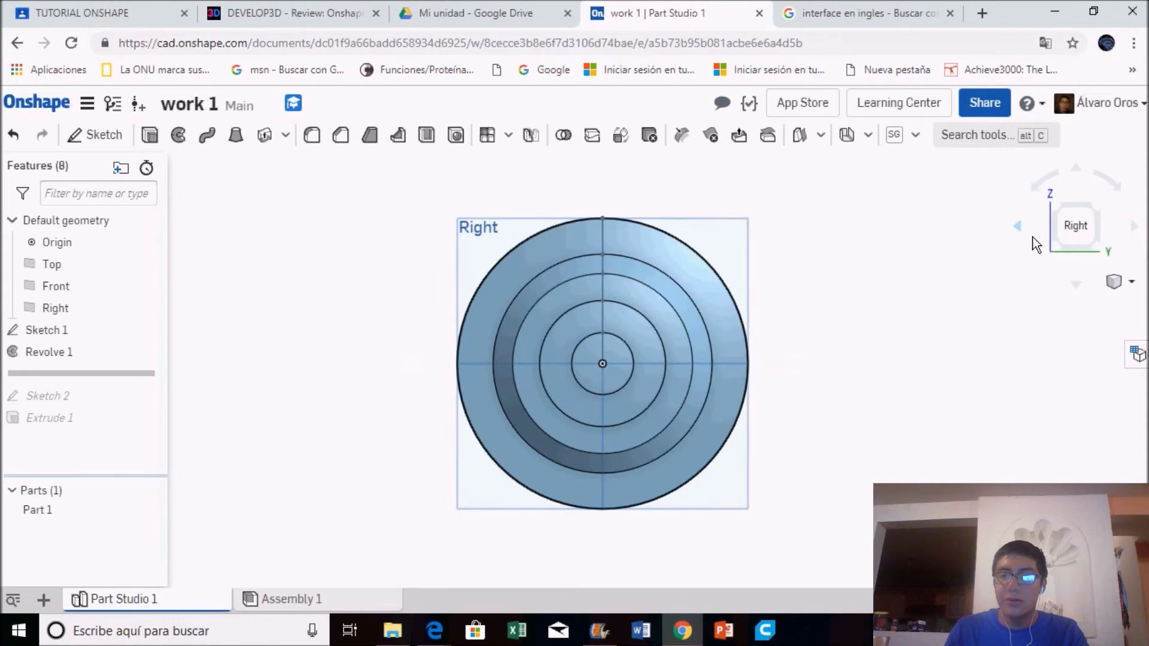
left_click(1034, 240)
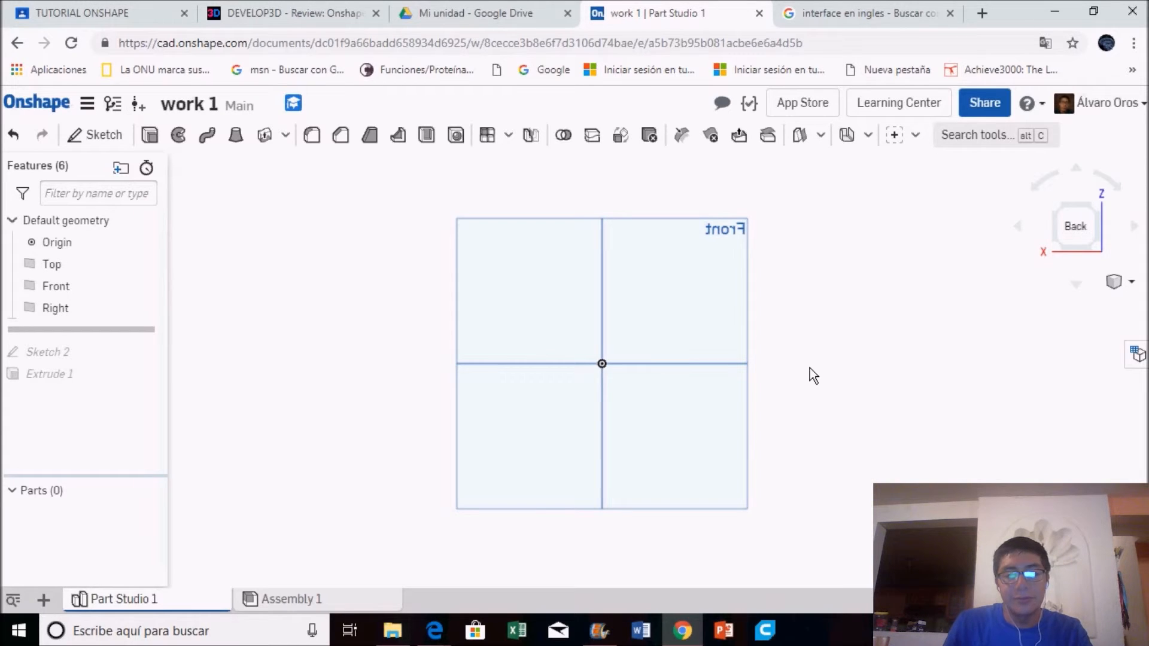
Search other documents for "gear" custom features and open the result showing a thick cylindrical gear.
left_click(917, 142)
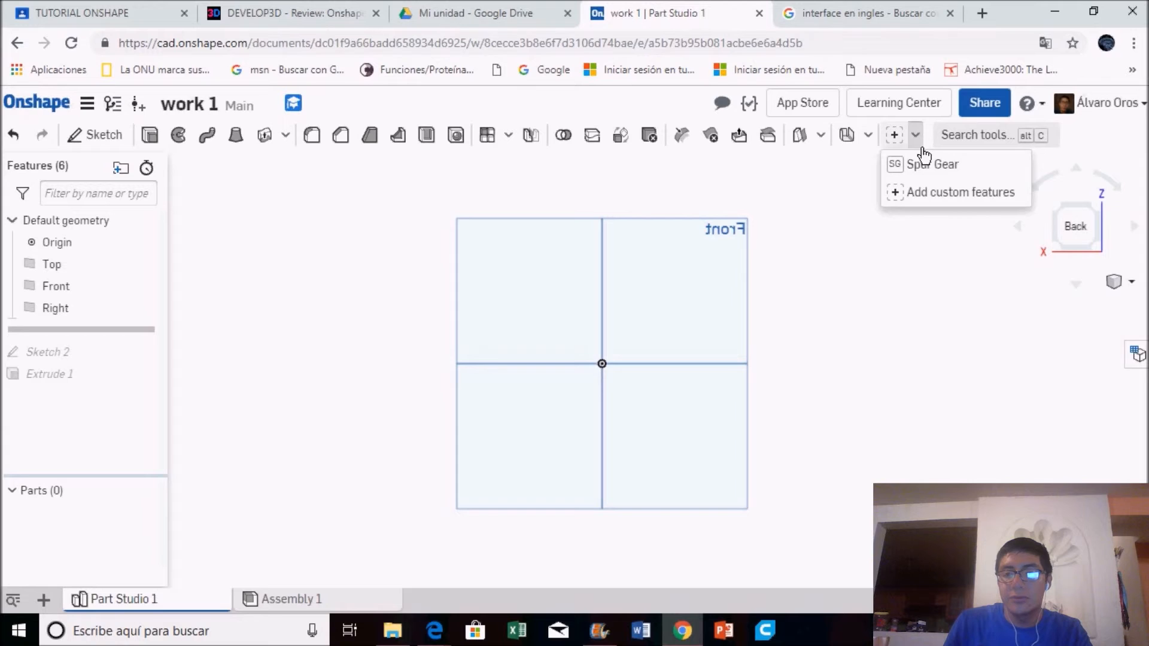
left_click(960, 193)
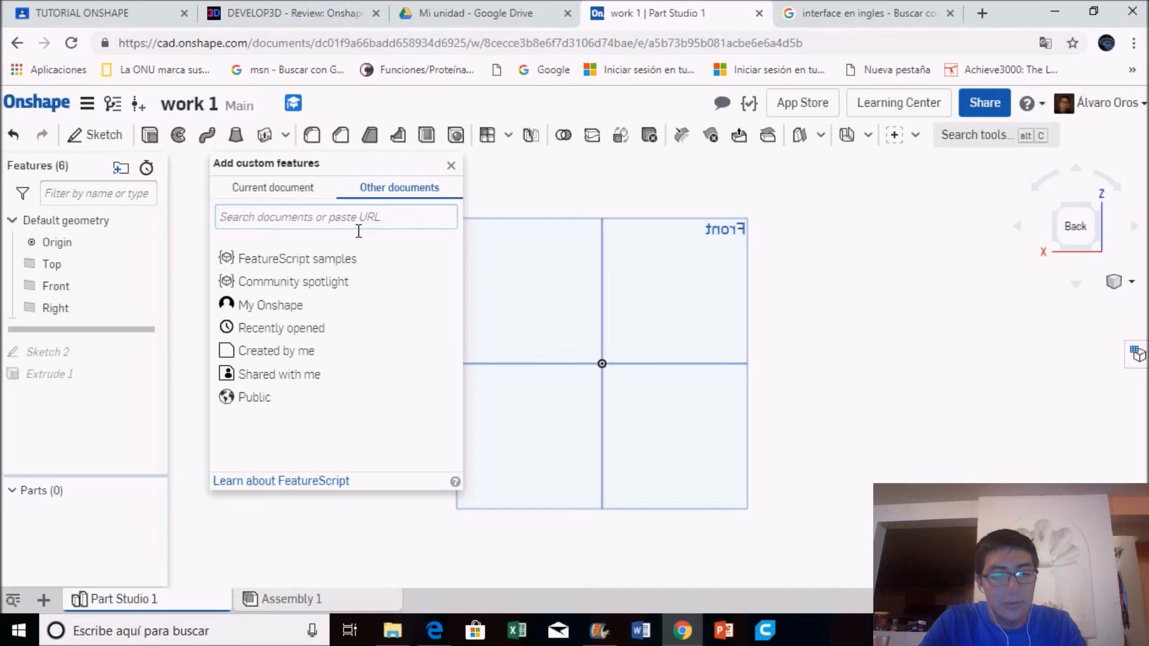
type("gear")
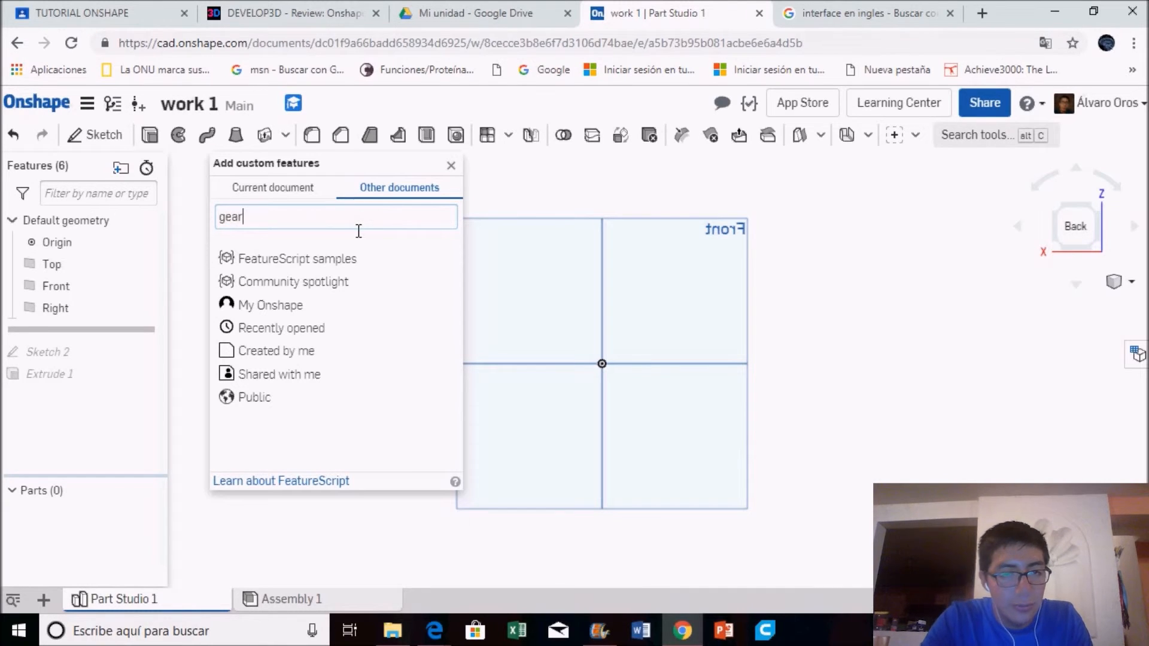
key("Return")
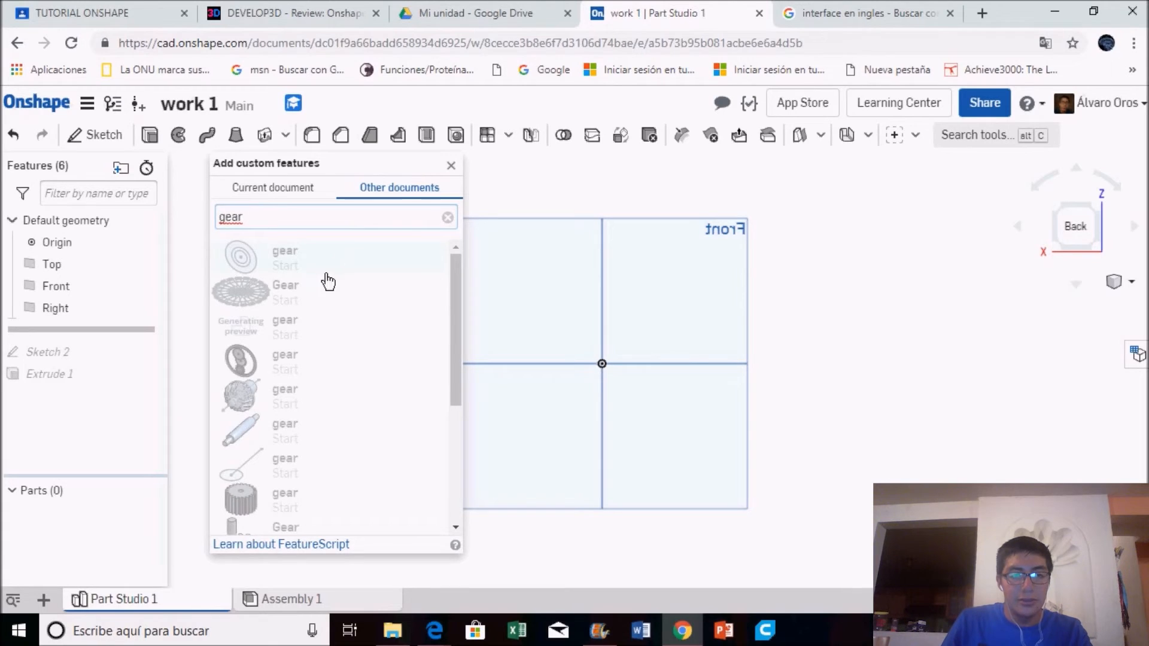
scroll(328, 407, "down", 2)
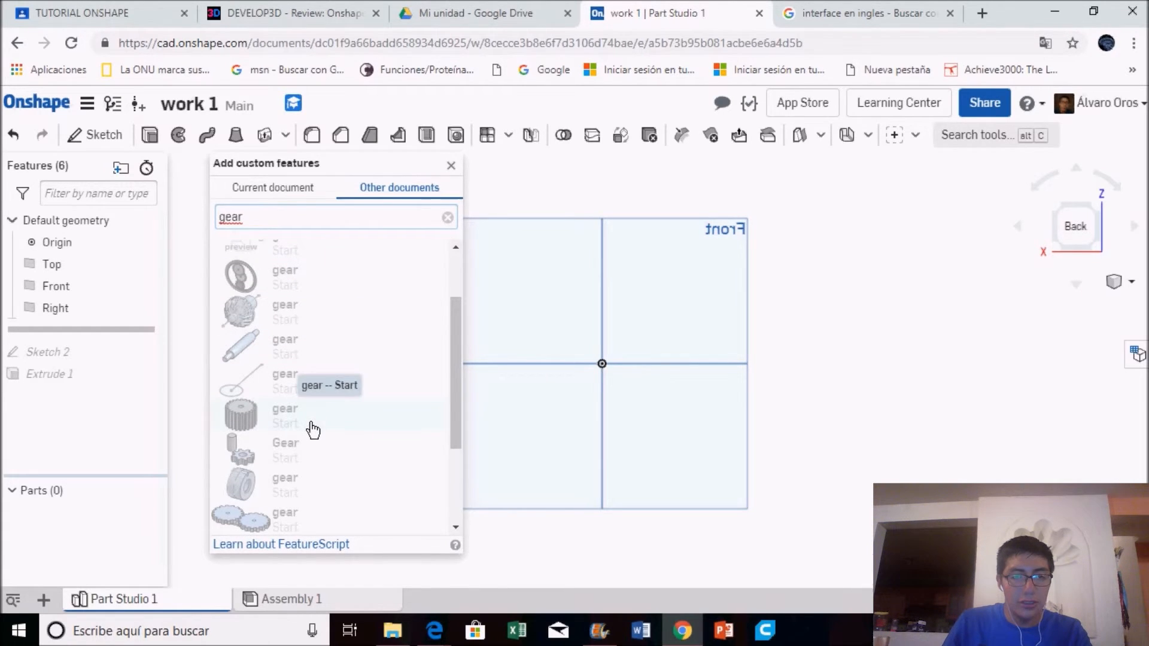
left_click(311, 426)
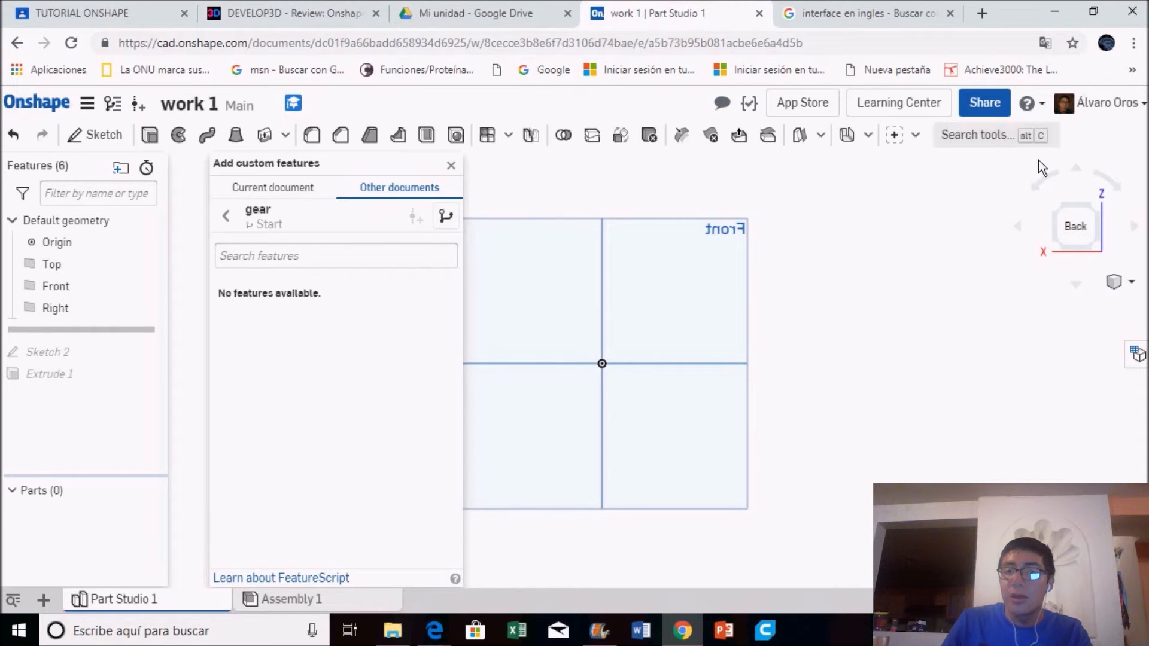
left_click(908, 145)
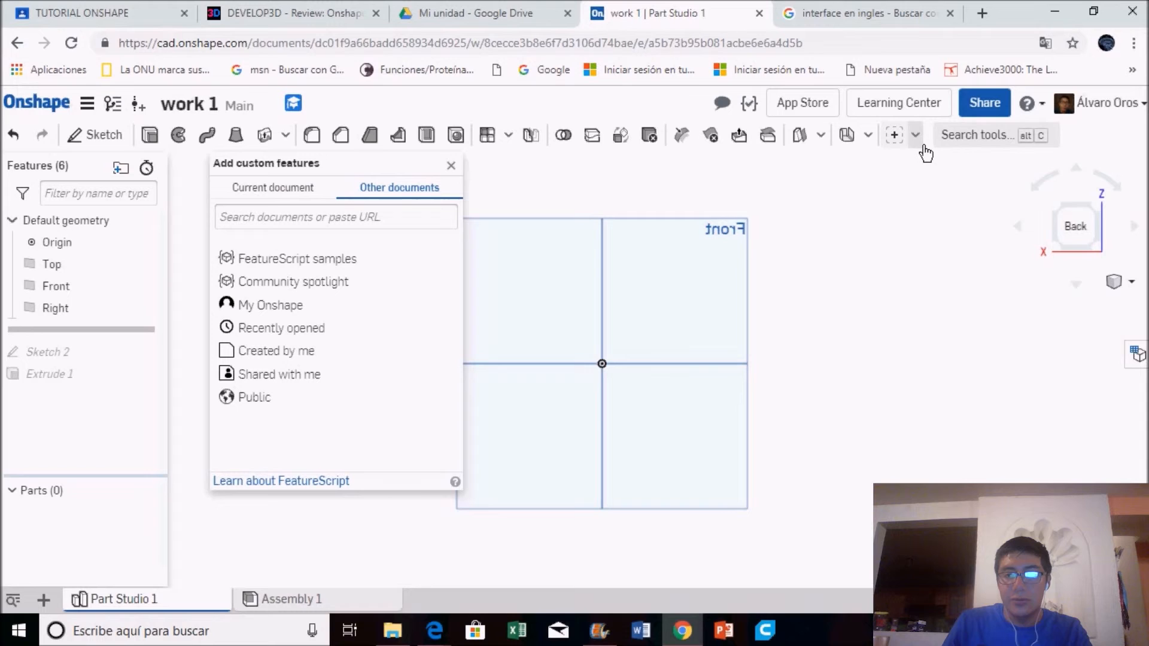
Add a Spur Gear feature at the origin and set its number of teeth to 50.
left_click(915, 135)
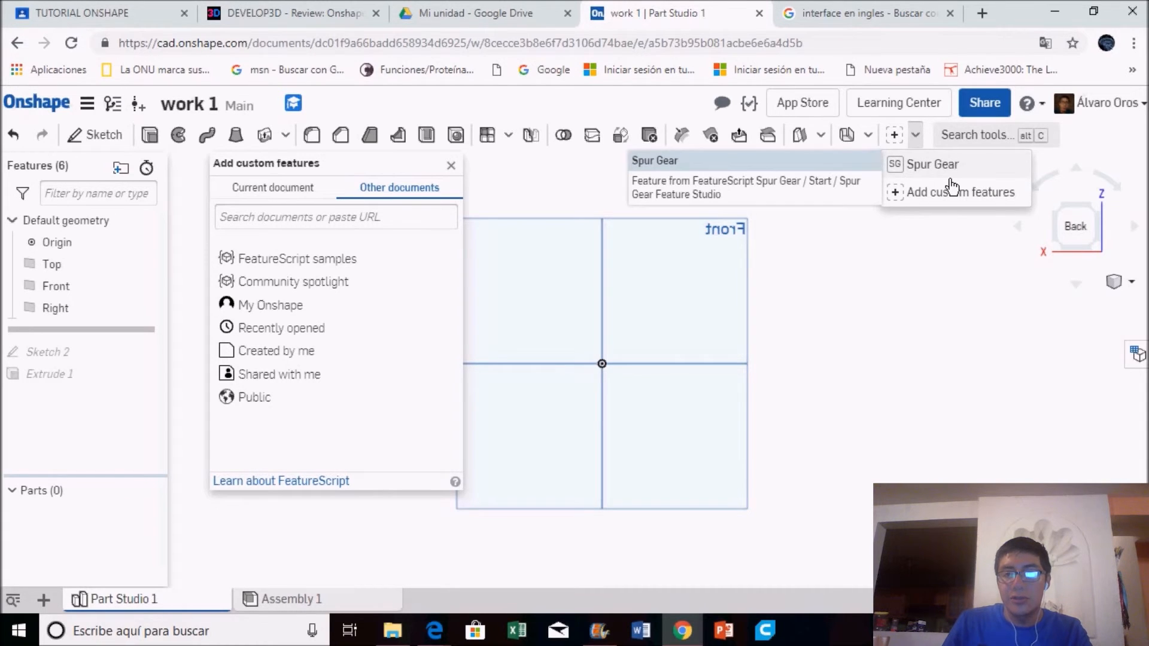
left_click(951, 172)
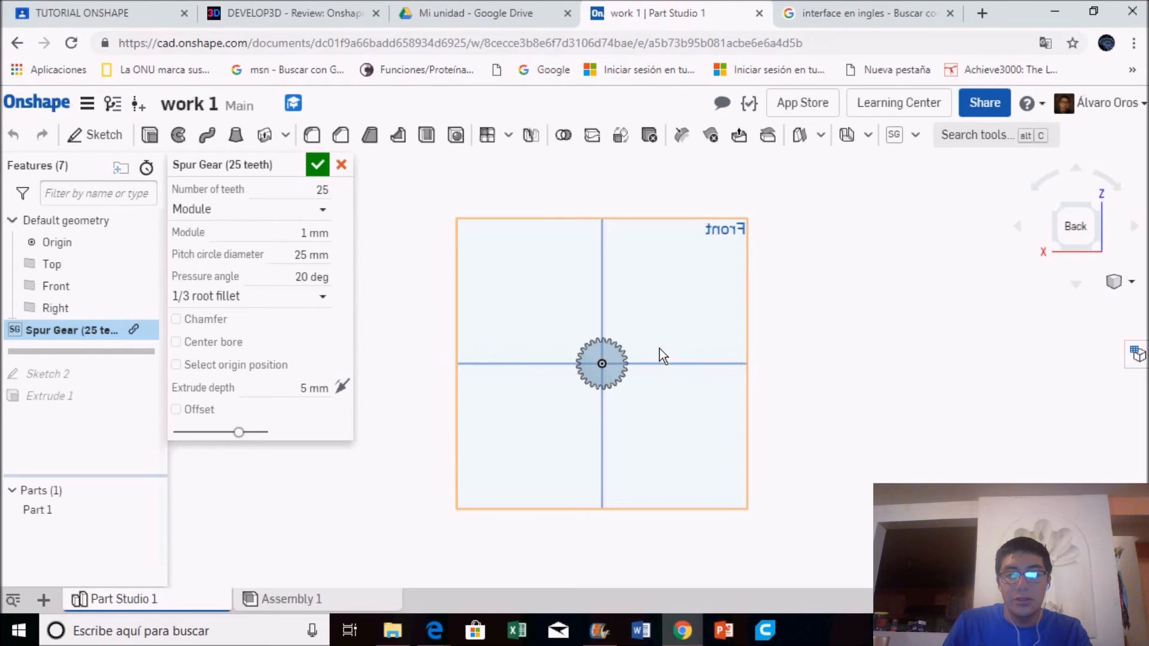
scroll(732, 475, "up", 2)
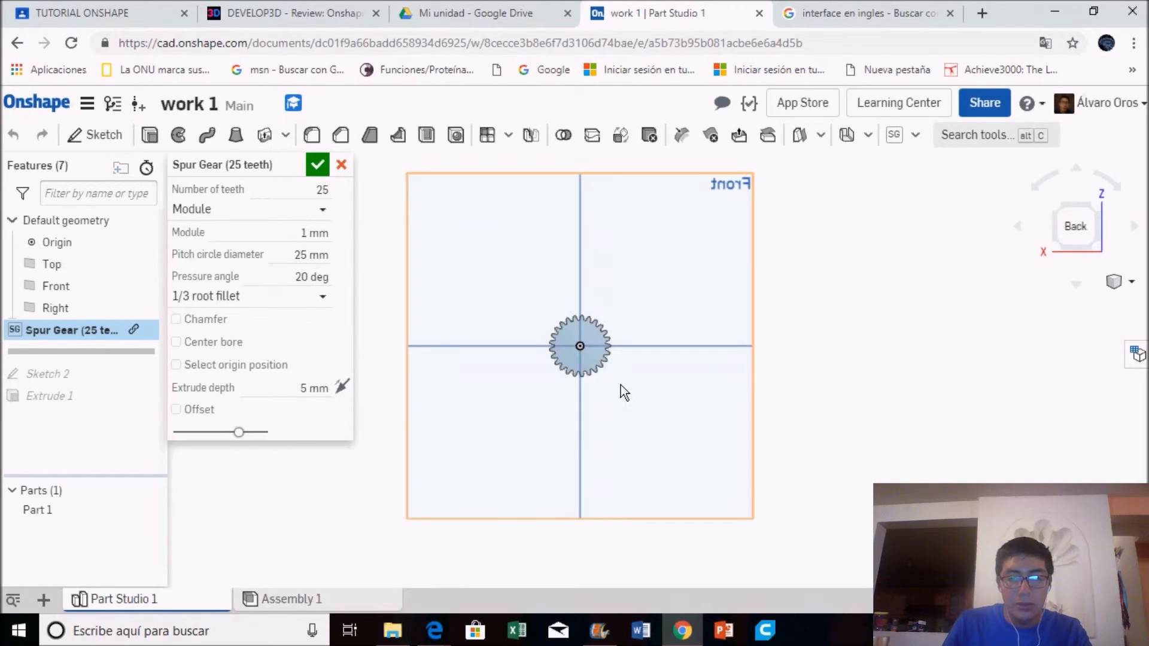
left_click(597, 339)
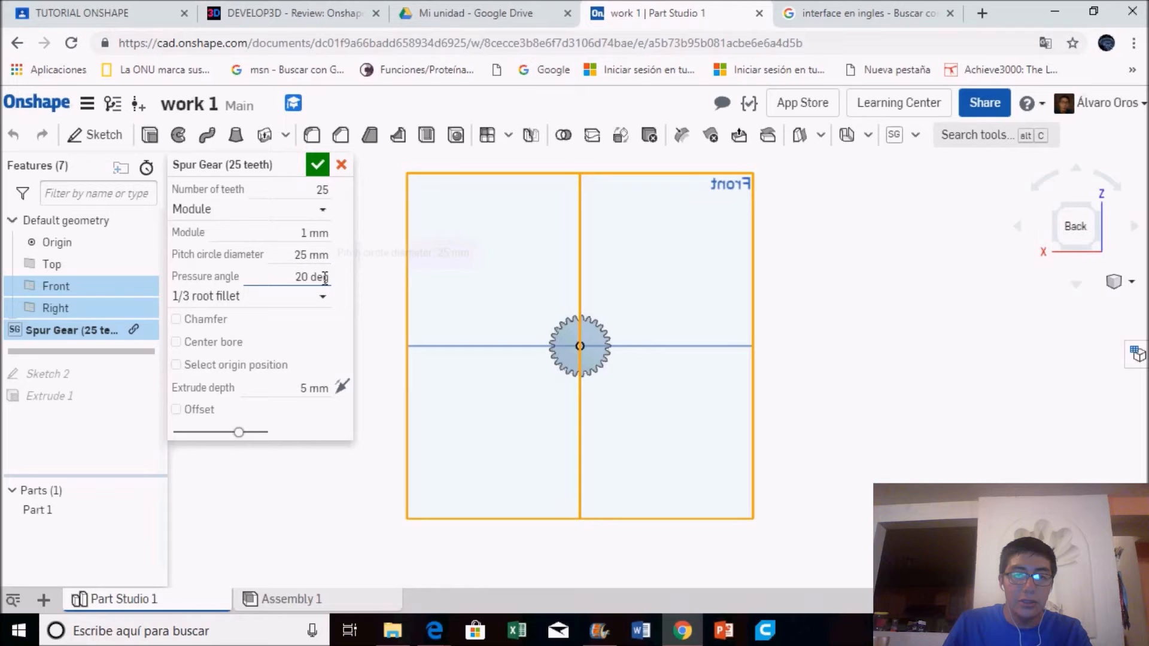
double_click(333, 193)
key("BackSpace")
type("50")
key("Return")
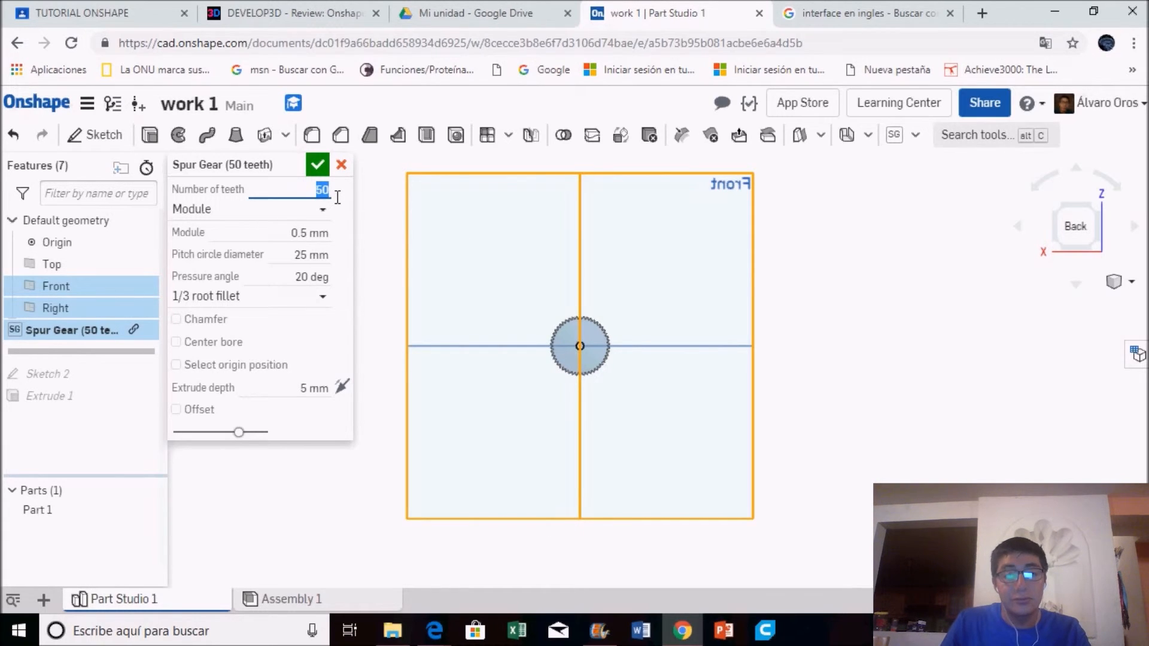
left_click(338, 197)
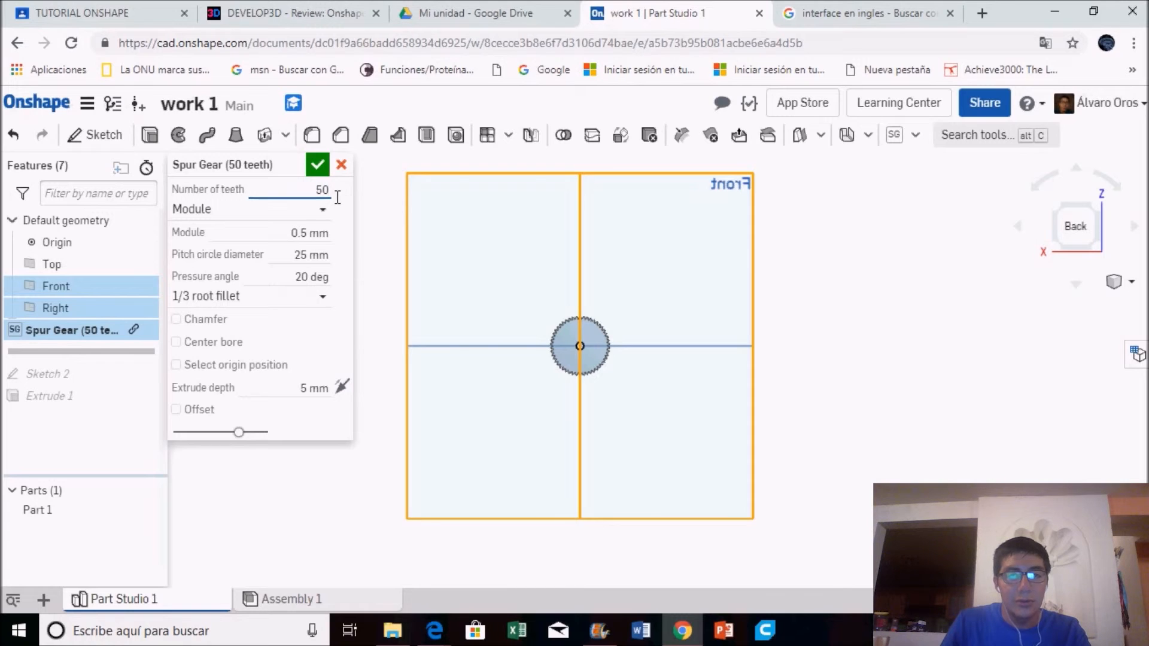
Set the spur gear's pitch circle diameter to 50 mm.
left_click(316, 240)
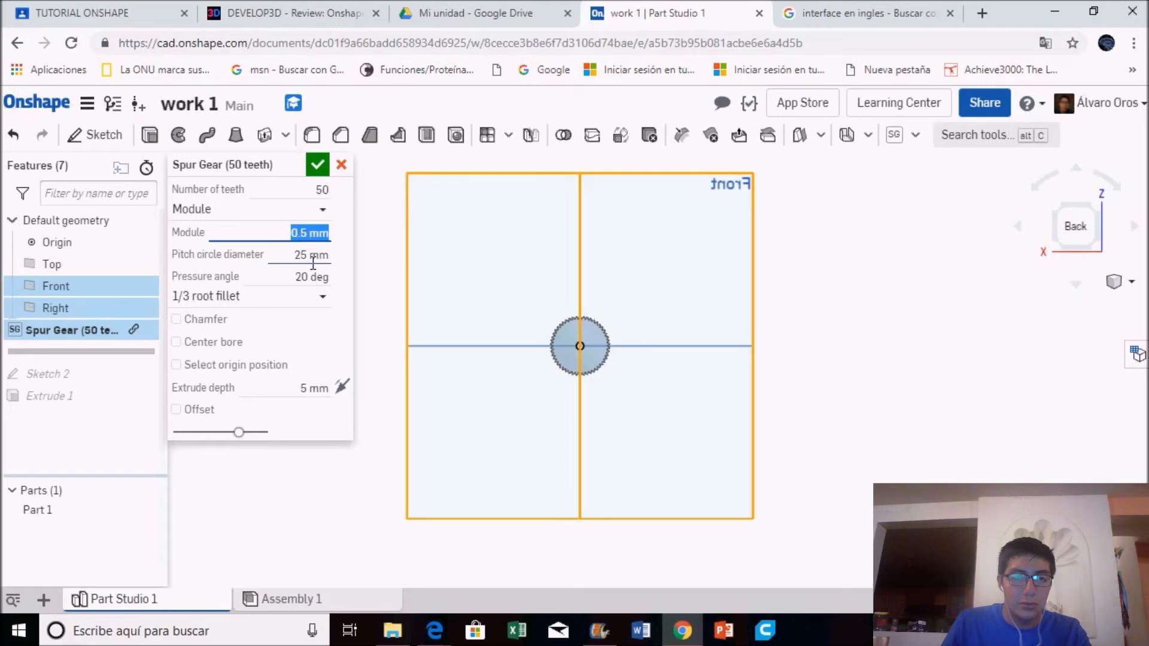
left_click(312, 261)
left_click(313, 262)
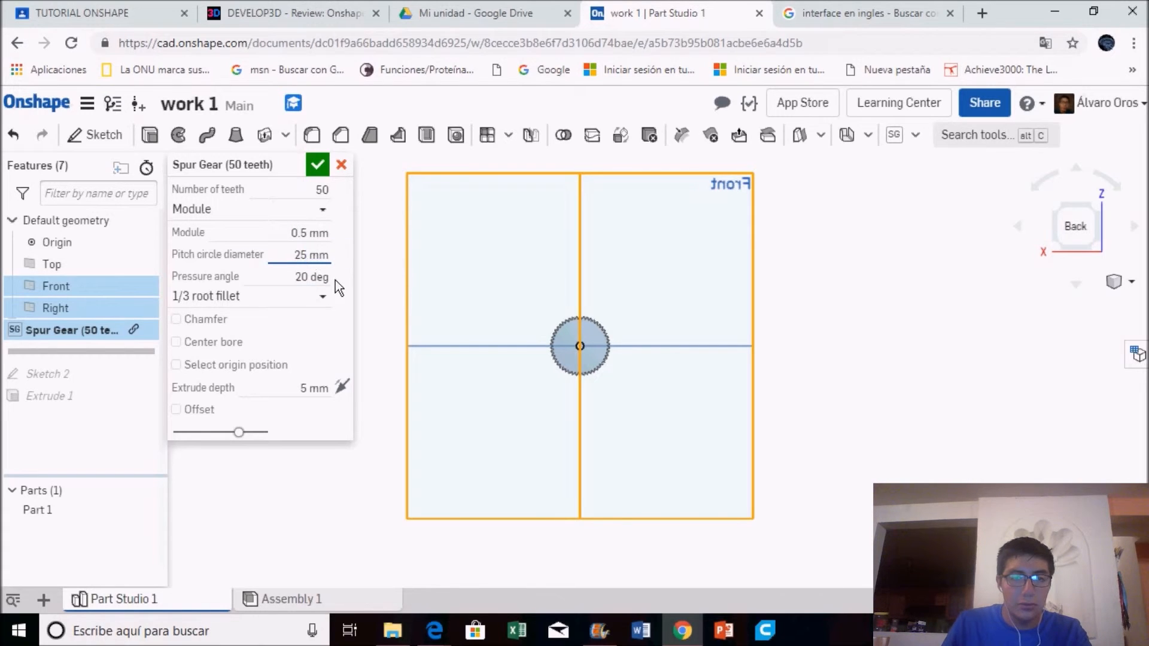
key("BackSpace")
key("BackSpace")
type("50")
key("Return")
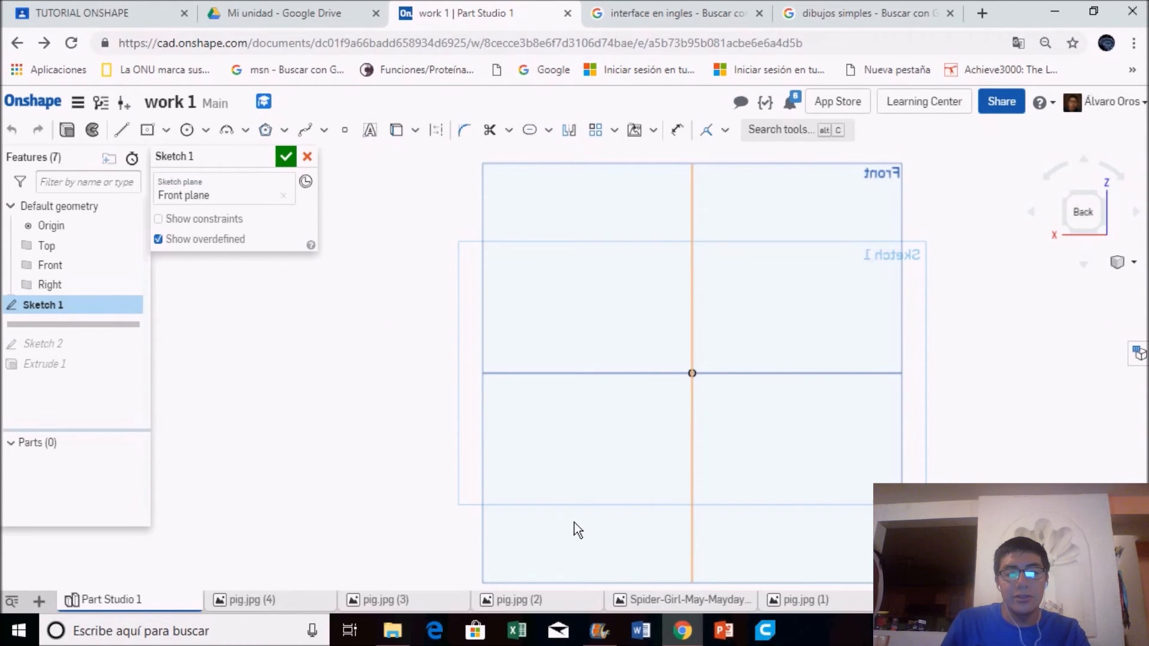
Import the image file pig.jpg from the computer into the document and close the notifications.
left_click(39, 602)
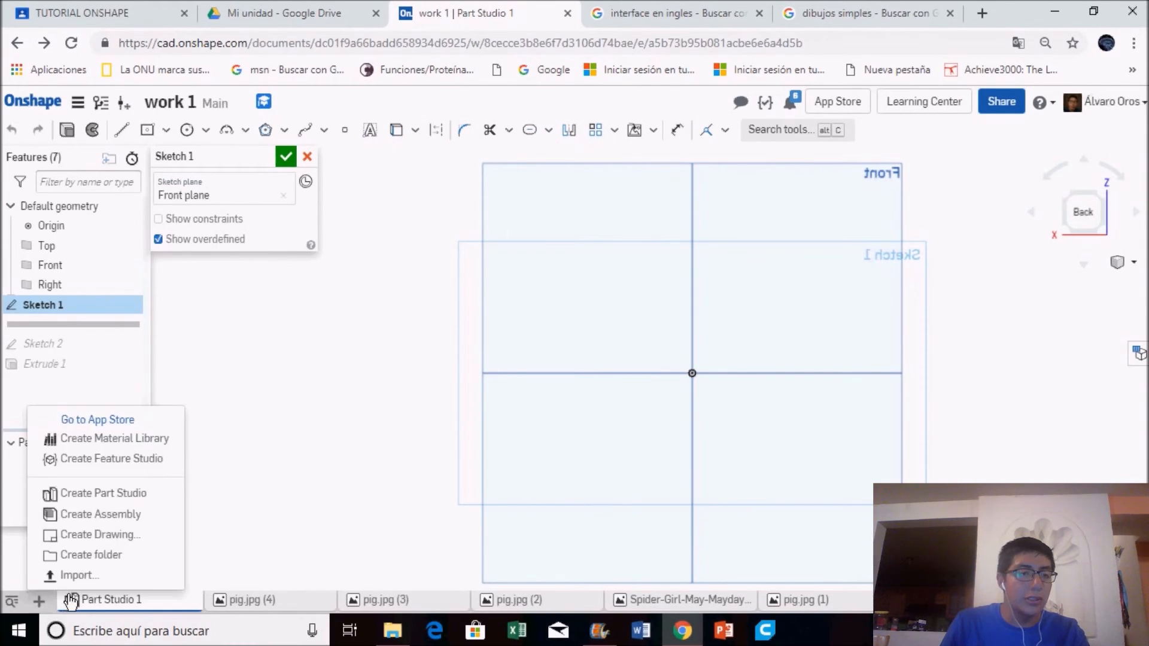
left_click(73, 576)
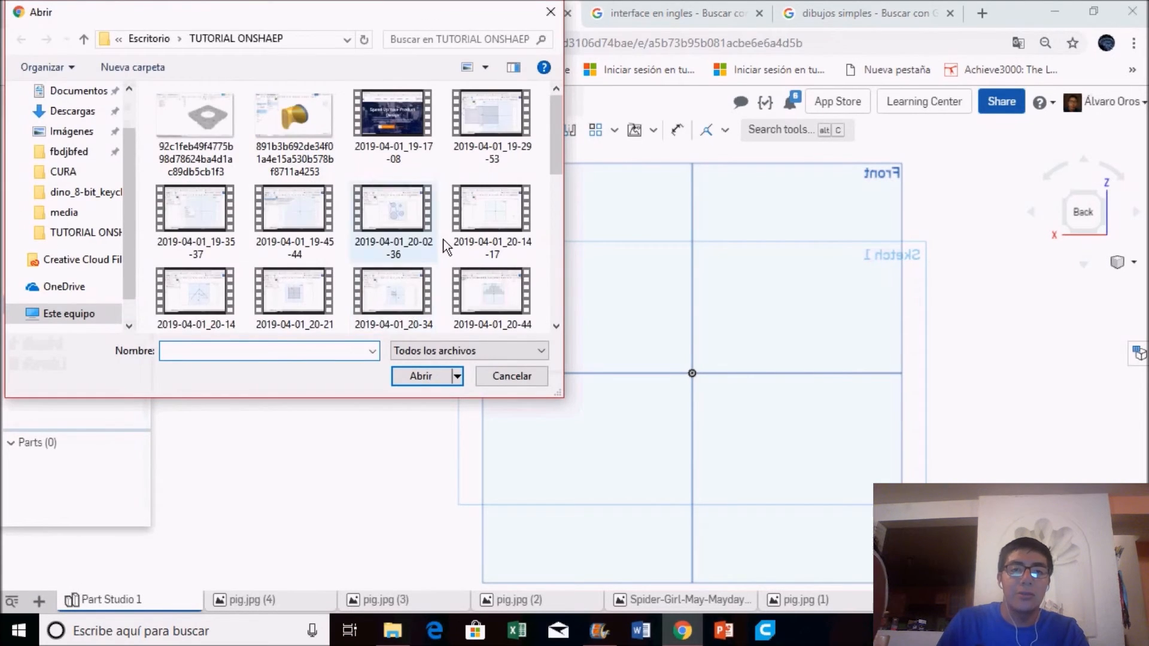
scroll(446, 246, "down", 5)
left_click(455, 186)
left_click(443, 388)
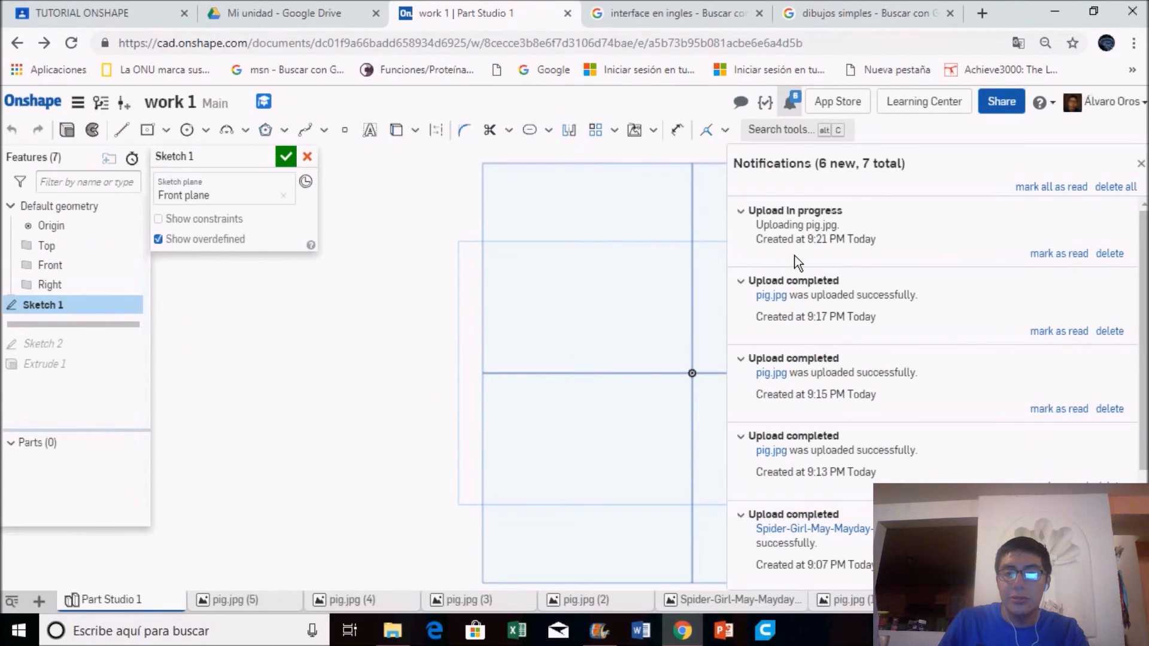
left_click(1141, 163)
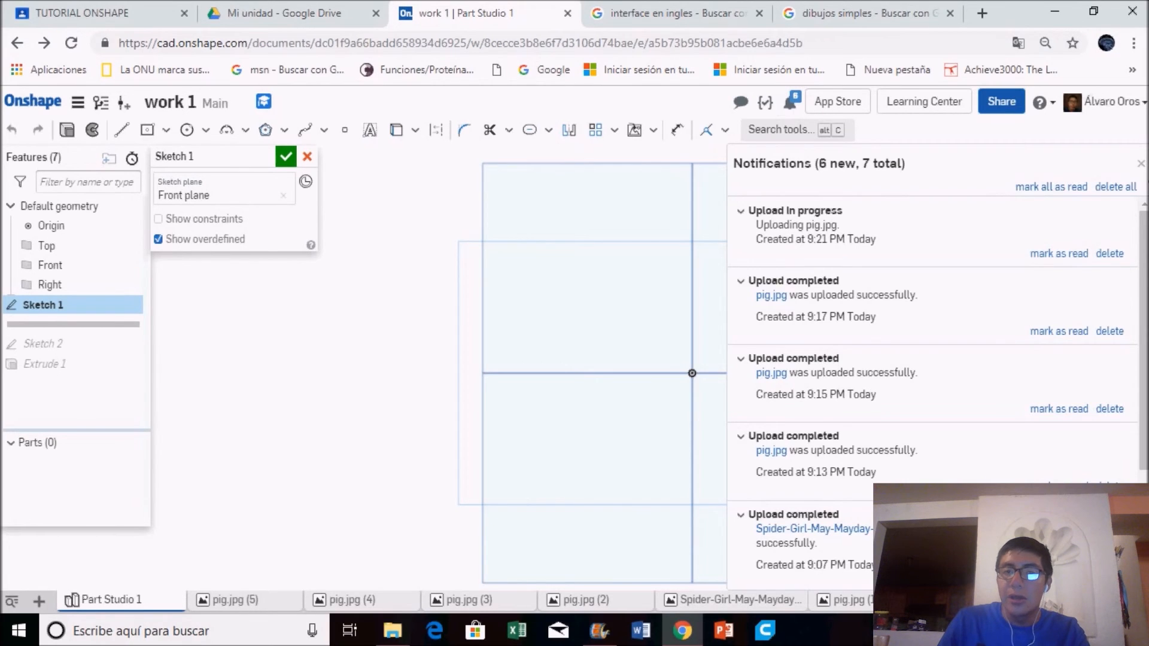
Insert the imported pig image into the Front plane sketch as a square standing on the horizontal axis, roughly centred above the origin.
left_click(656, 131)
left_click(676, 182)
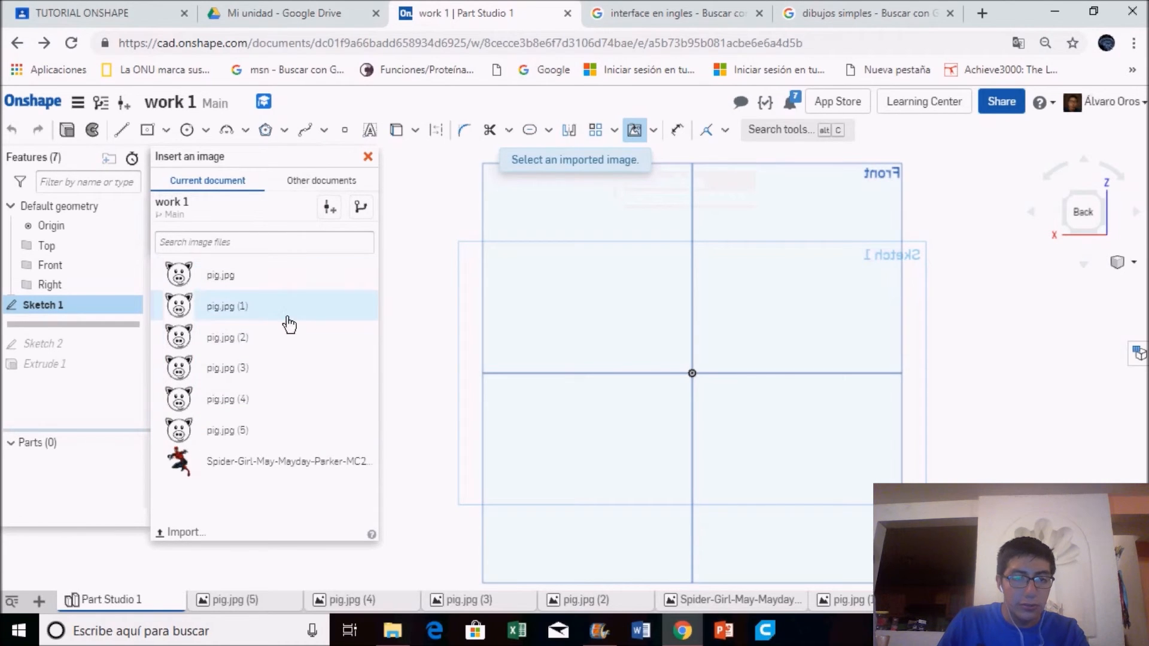
left_click(227, 291)
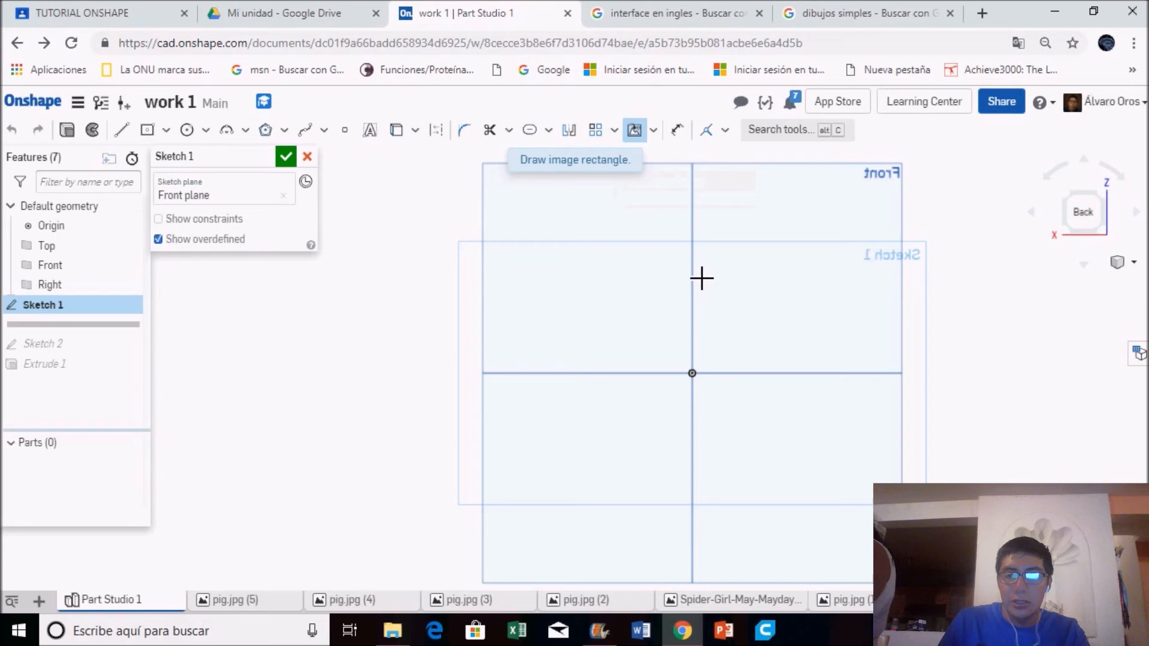
left_click(786, 374)
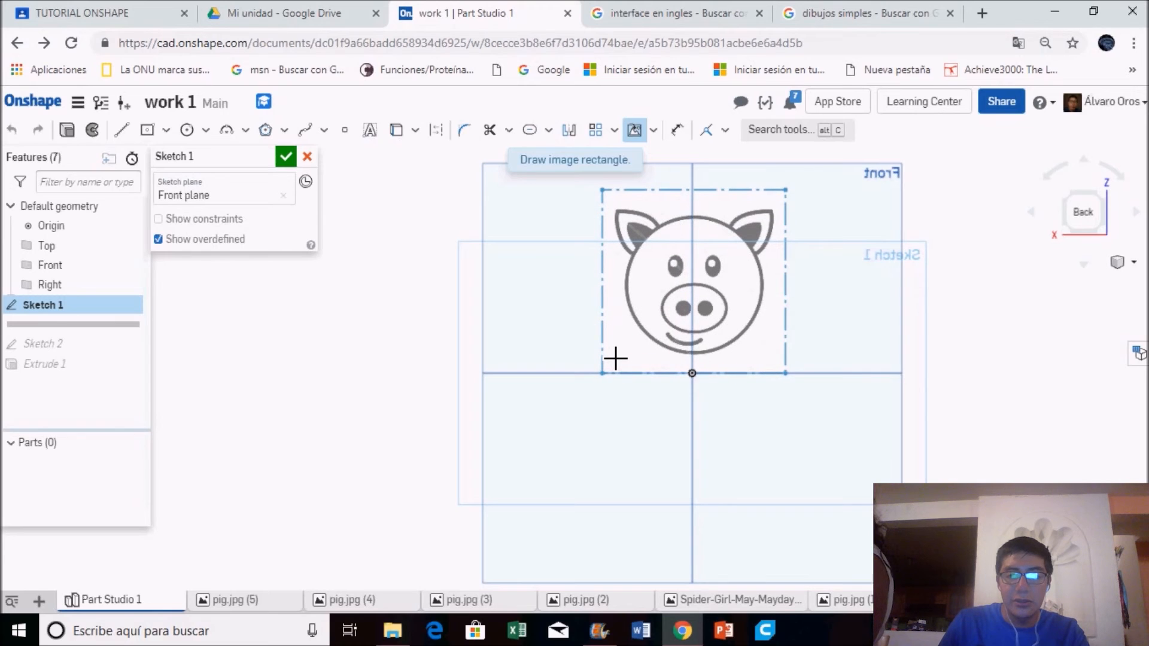
left_click(615, 358)
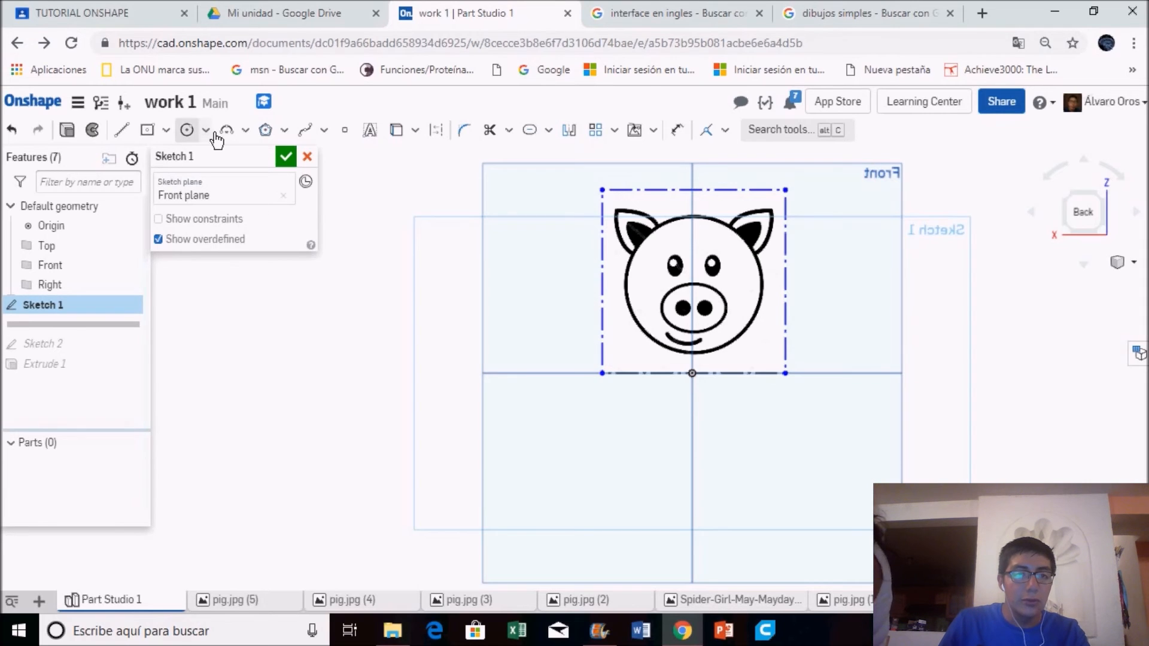
Trace the left half of the pig's outline with one spline, from the top centre of the head around the ear to the bottom of the chin.
left_click(314, 135)
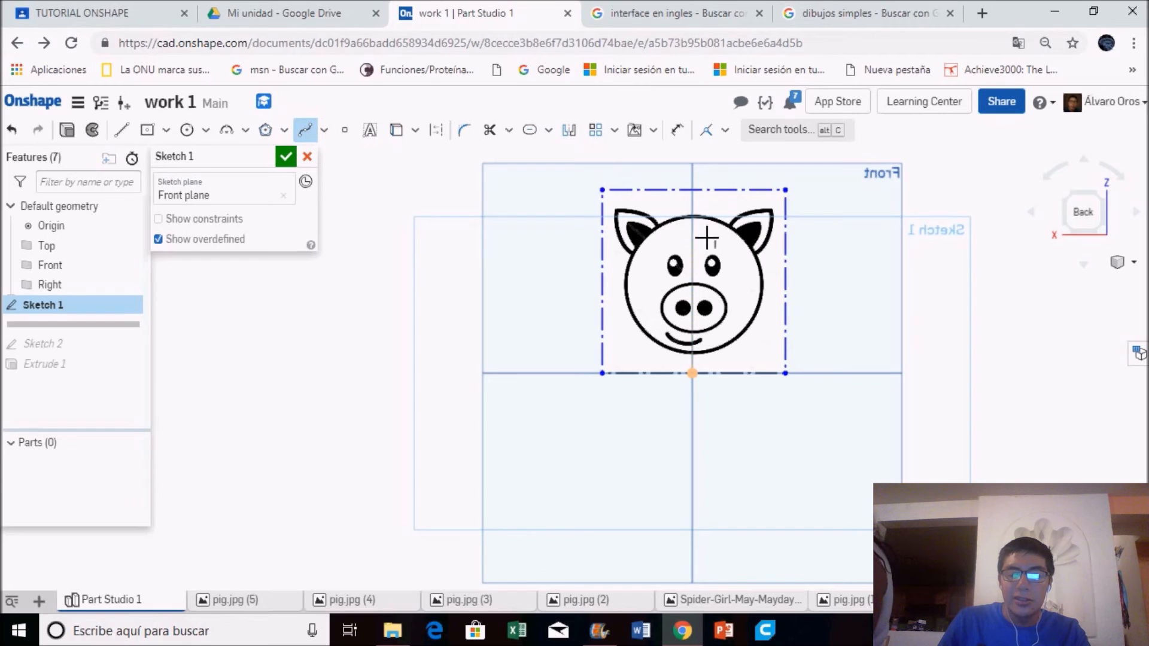
scroll(738, 295, "up", 2)
scroll(739, 299, "up", 1)
middle_click_drag(868, 309, 877, 369)
left_click(680, 229)
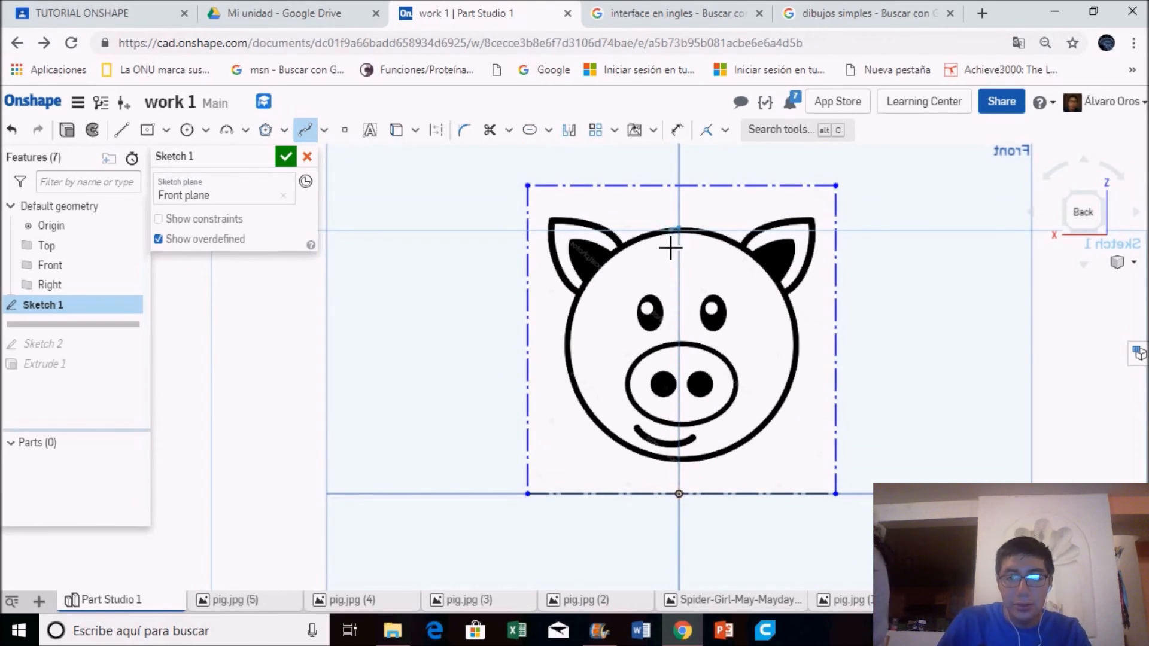
left_click(626, 244)
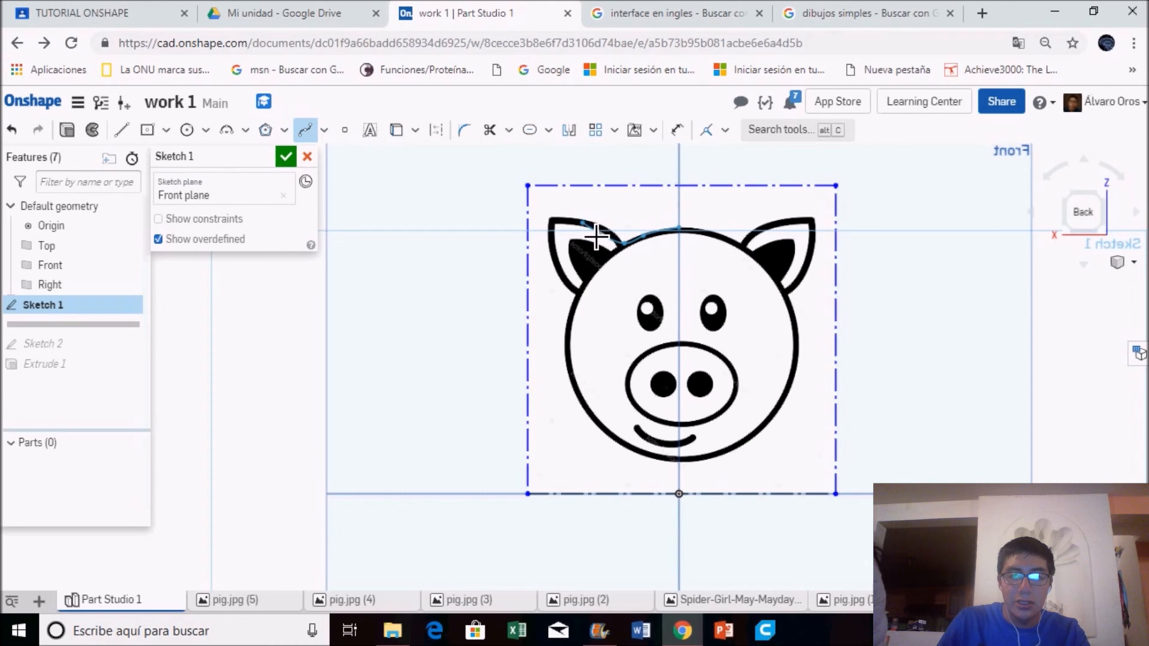
left_click(605, 228)
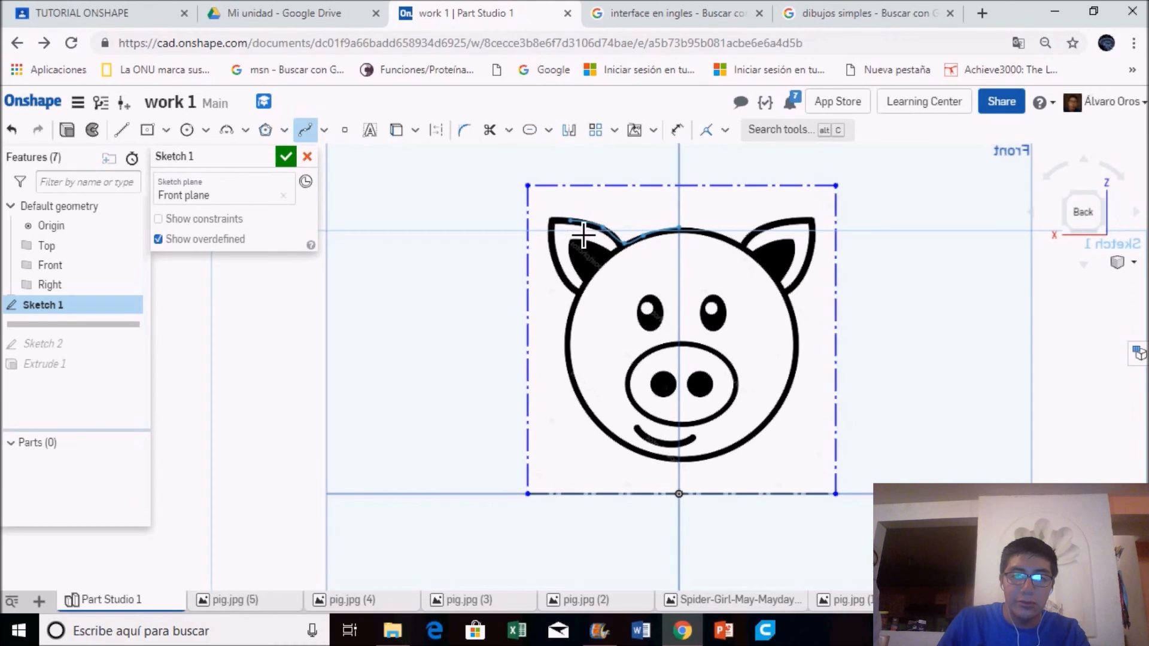
left_click(553, 221)
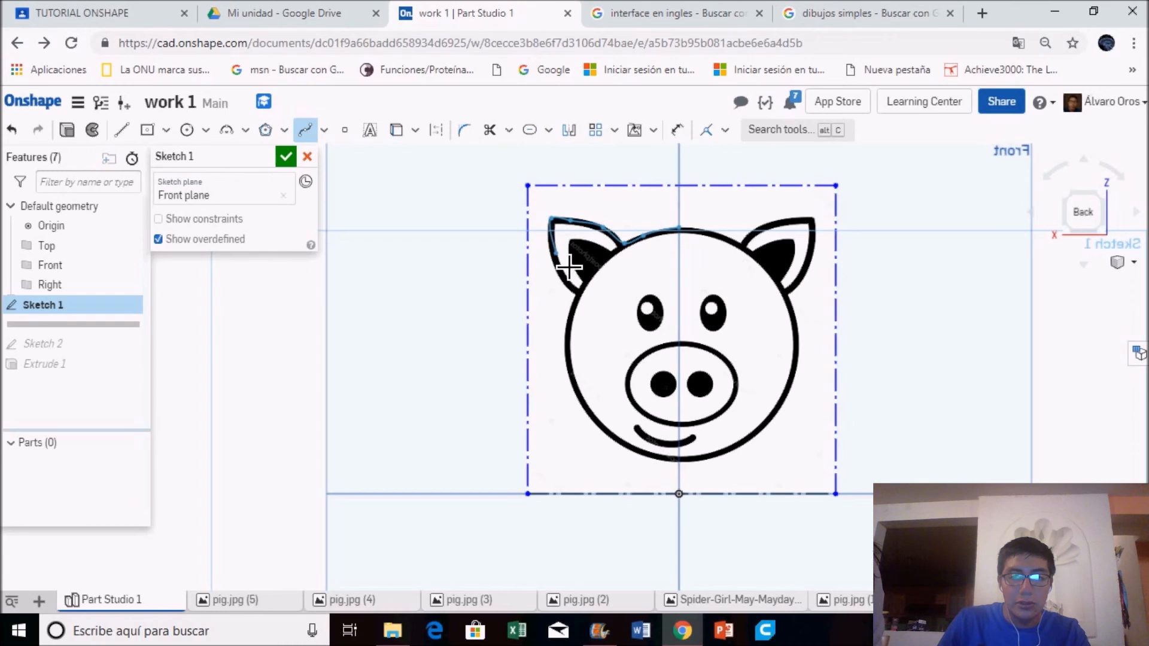
left_click(556, 254)
left_click(572, 287)
left_click(574, 304)
left_click(567, 342)
left_click(573, 385)
left_click(592, 420)
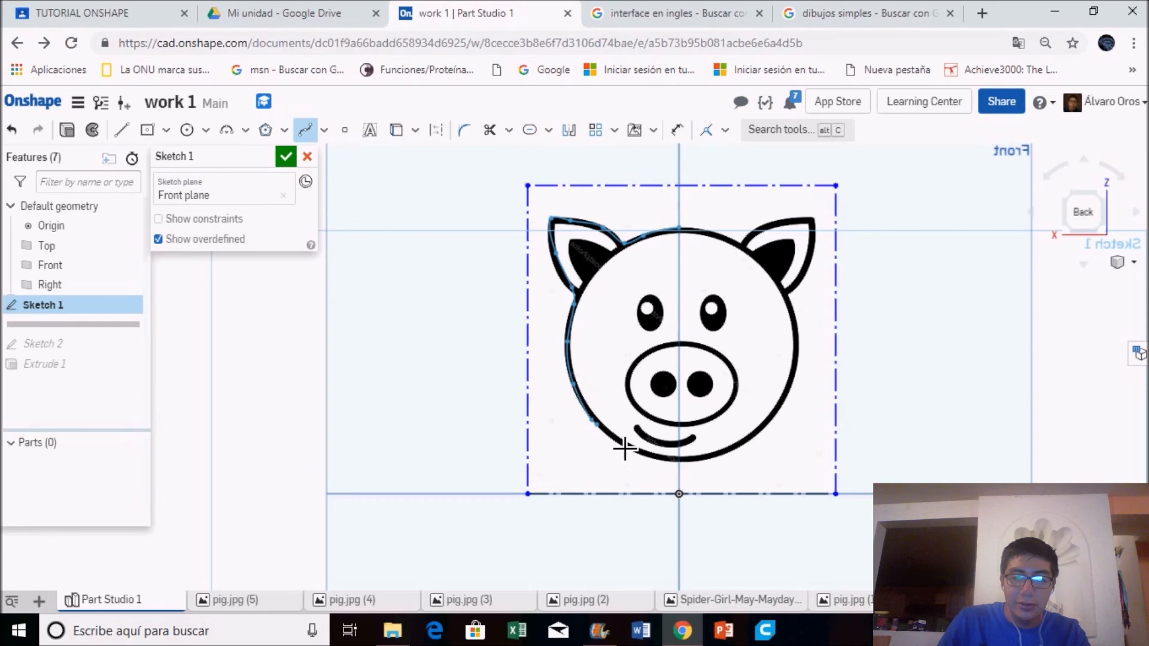
left_click(624, 444)
left_click(651, 460)
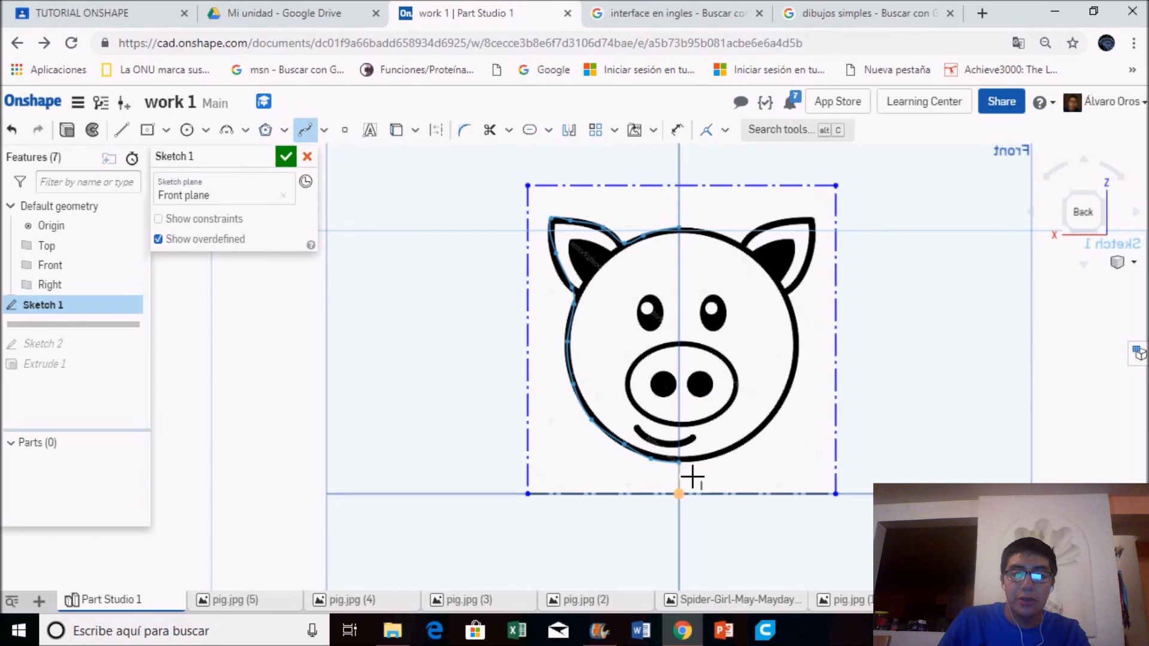
double_click(692, 477)
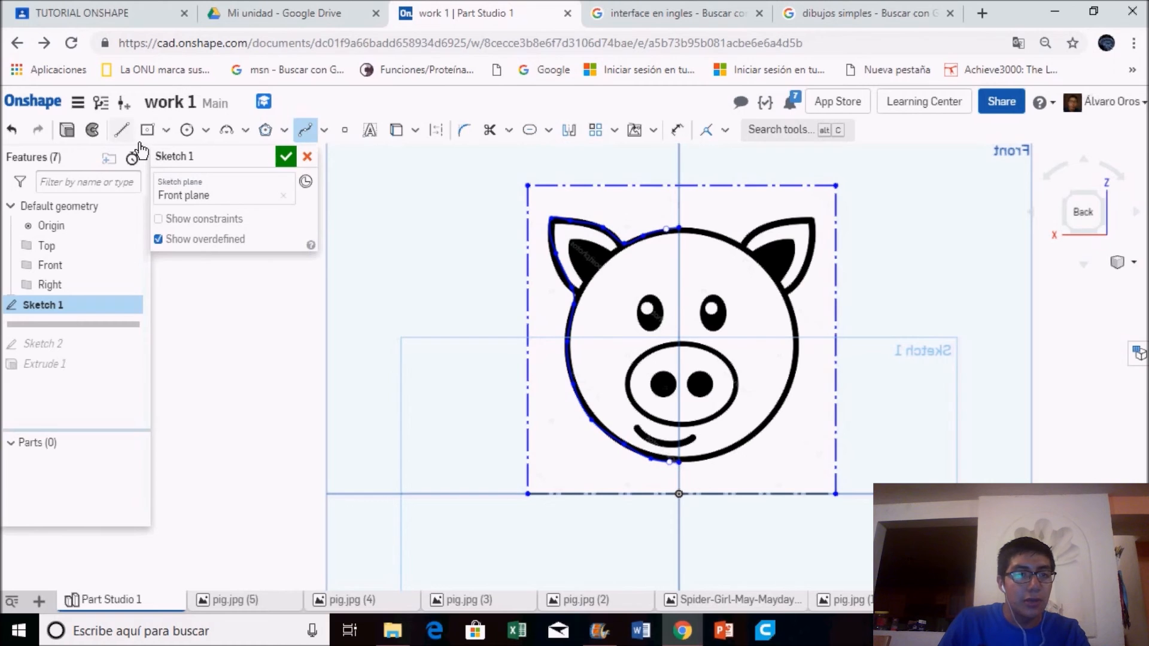
Draw a vertical centre line about 61 mm long from above the pig's head to below its chin, closing off the traced half.
left_click(121, 130)
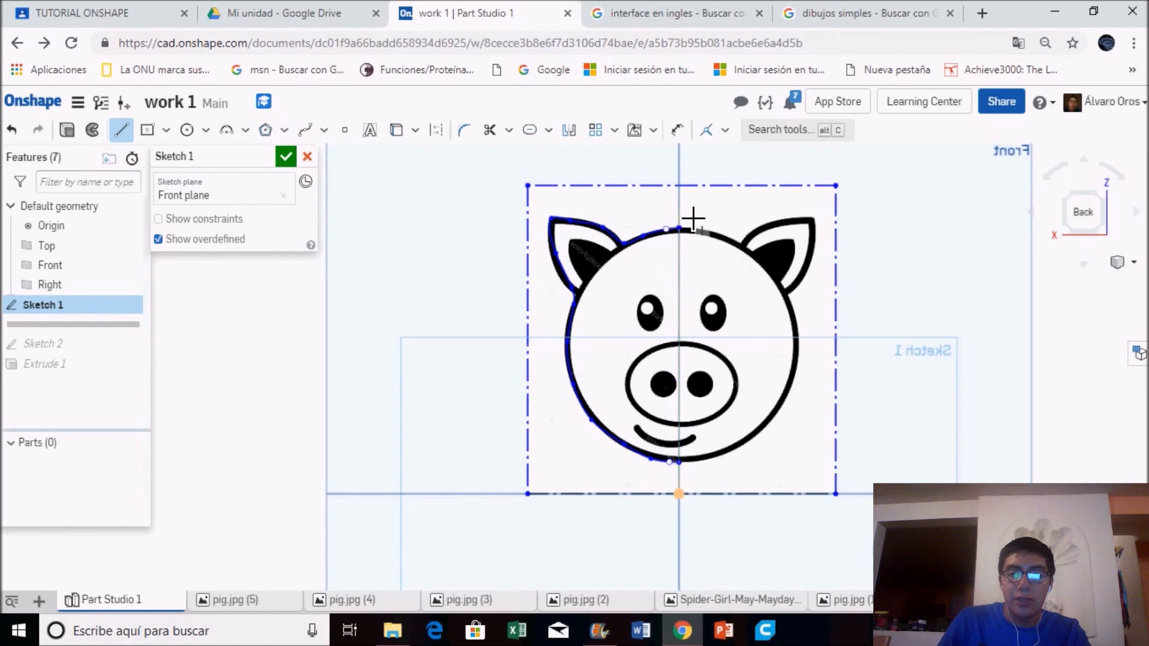
left_click(678, 202)
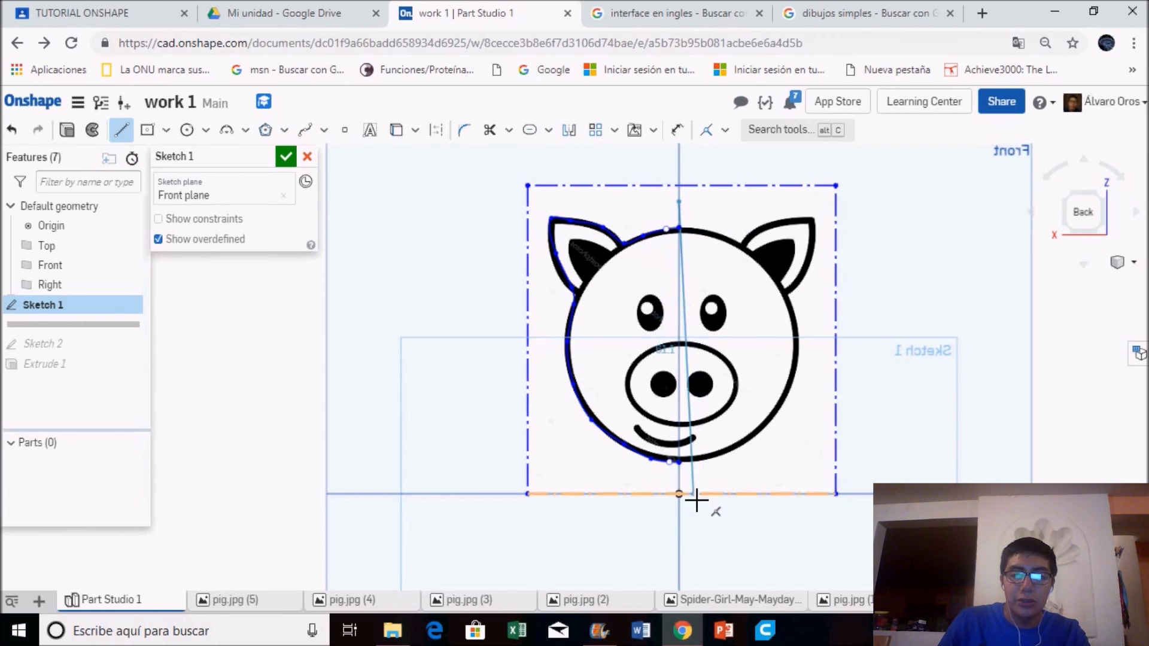
left_click(688, 495)
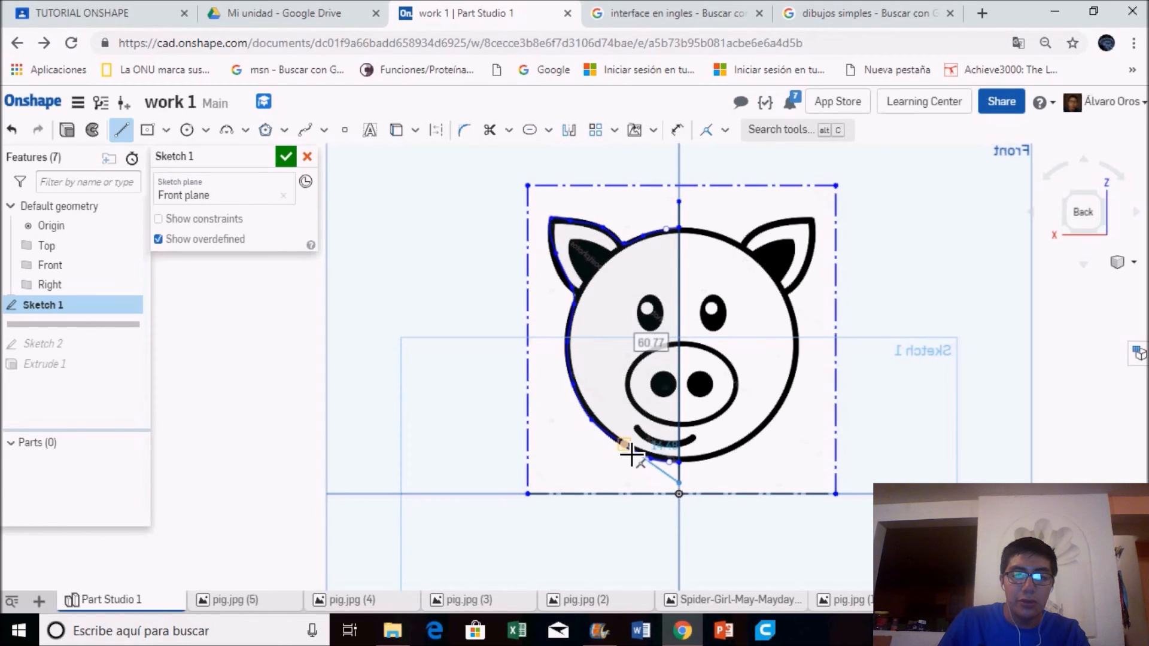
key("Escape")
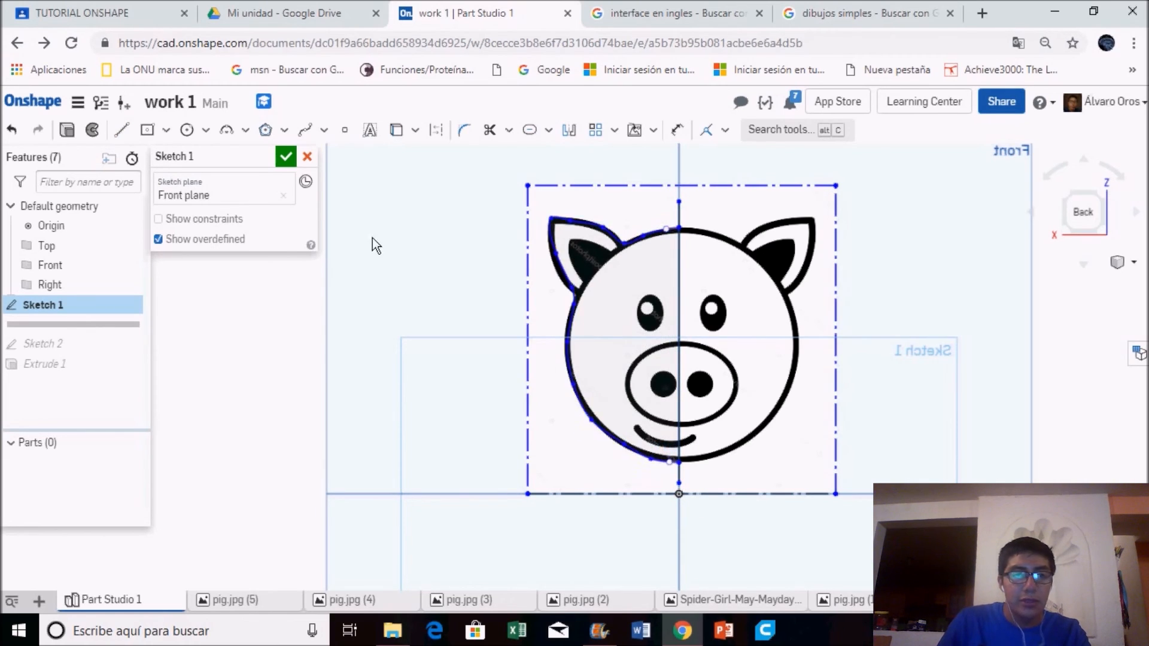
Revolve the enclosed half-pig region fully around the vertical centre line as a new solid.
left_click(99, 142)
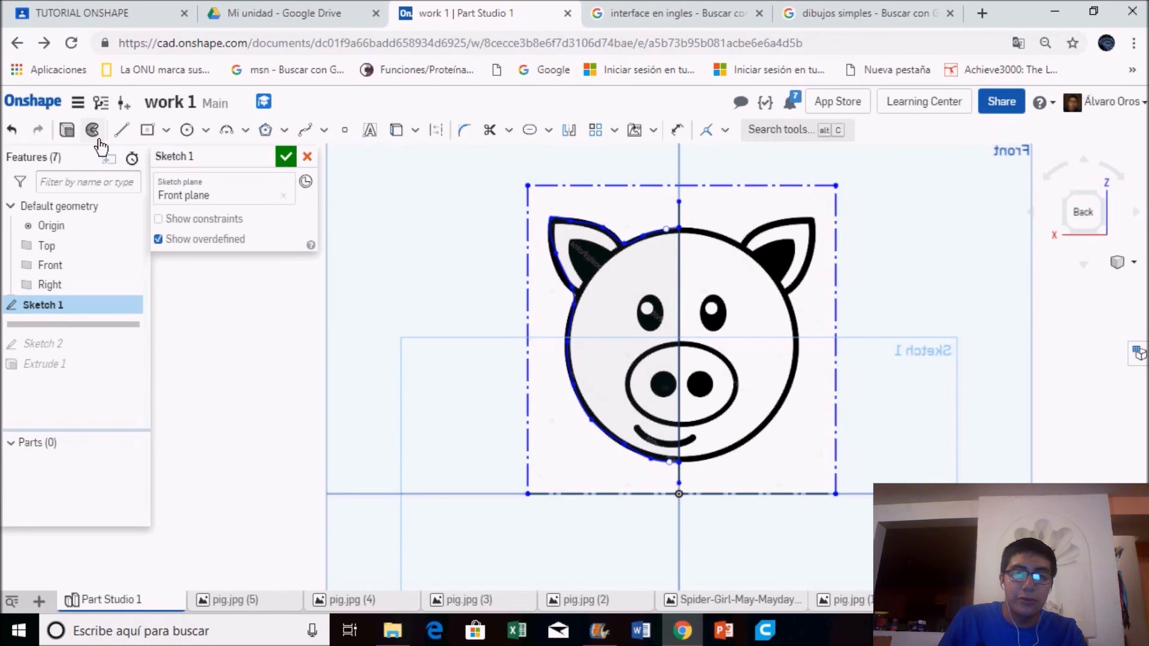
left_click(638, 242)
left_click(264, 246)
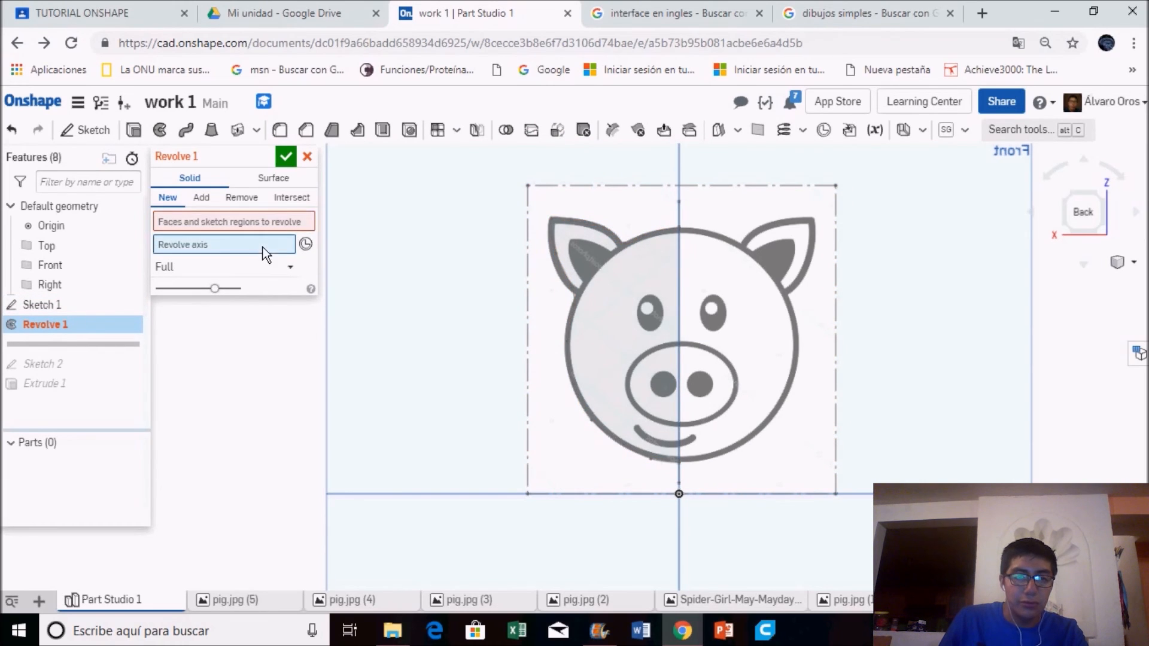
left_click(264, 225)
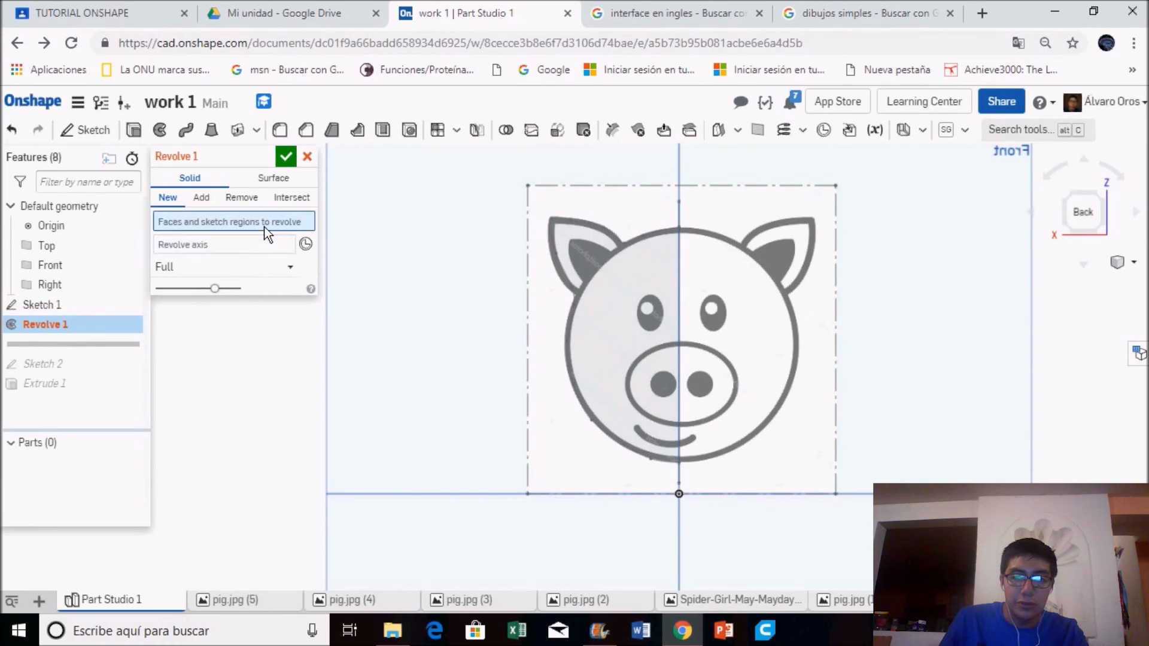
left_click(641, 250)
left_click(281, 262)
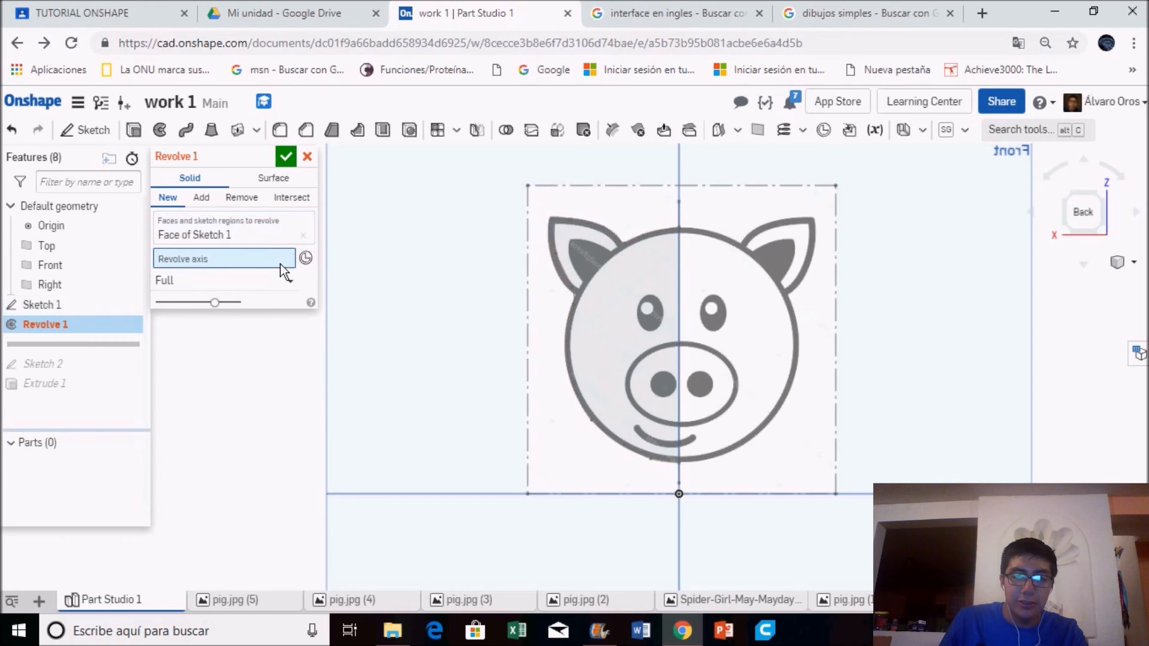
left_click(680, 284)
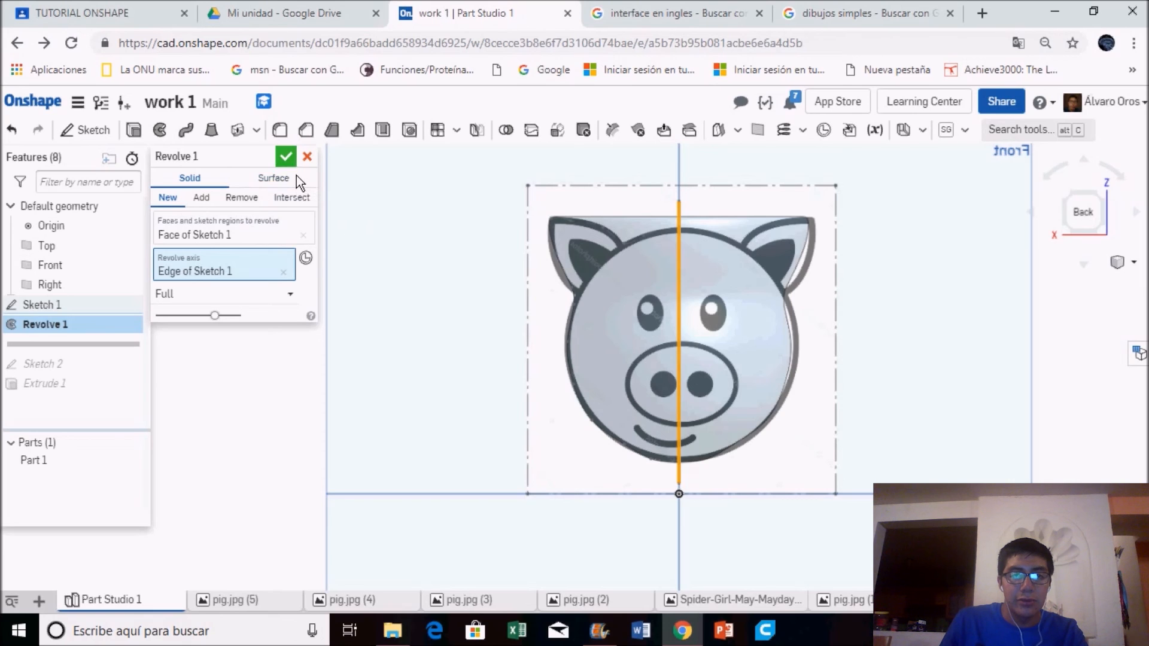
key("Return")
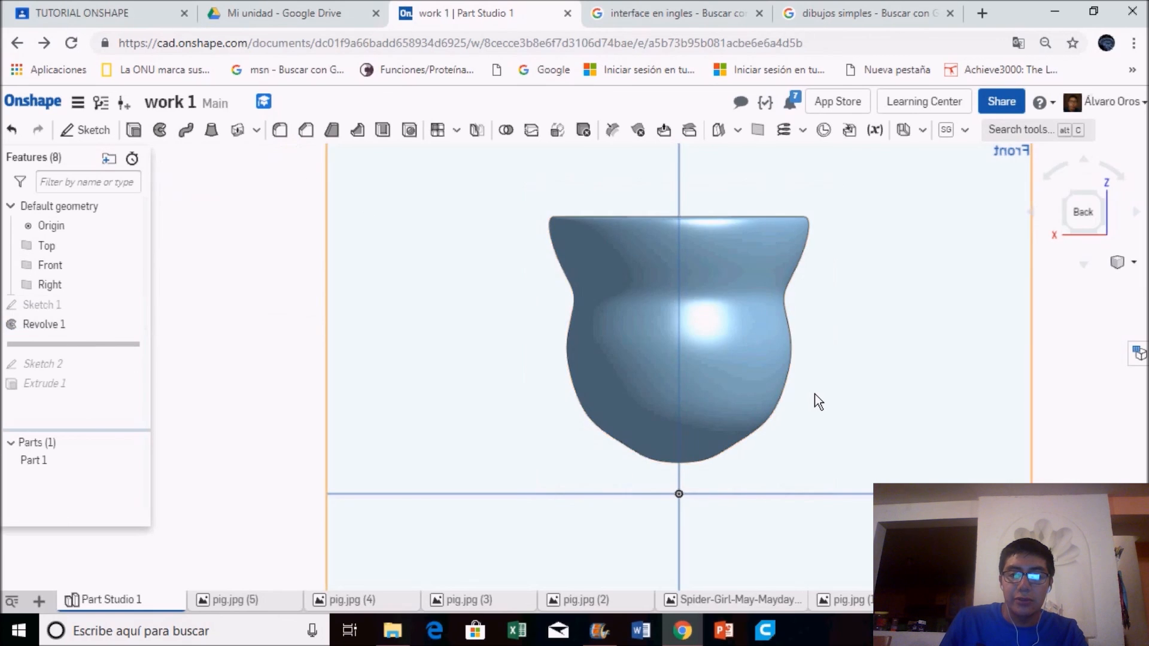
scroll(814, 393, "up", 3)
scroll(658, 295, "down", 4)
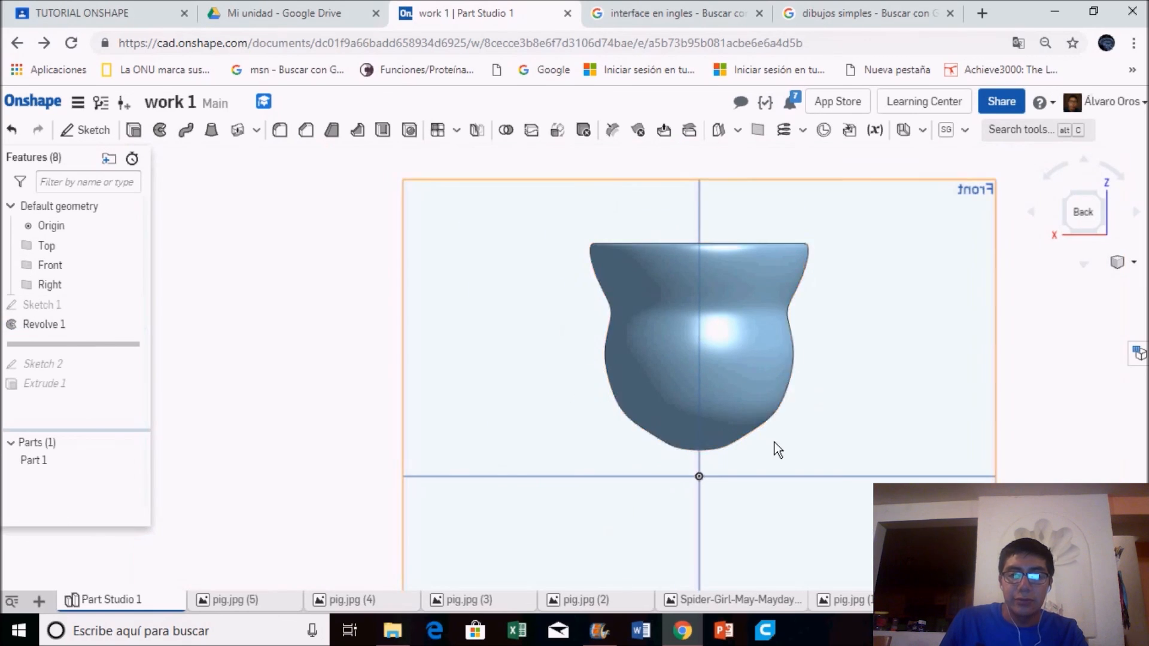